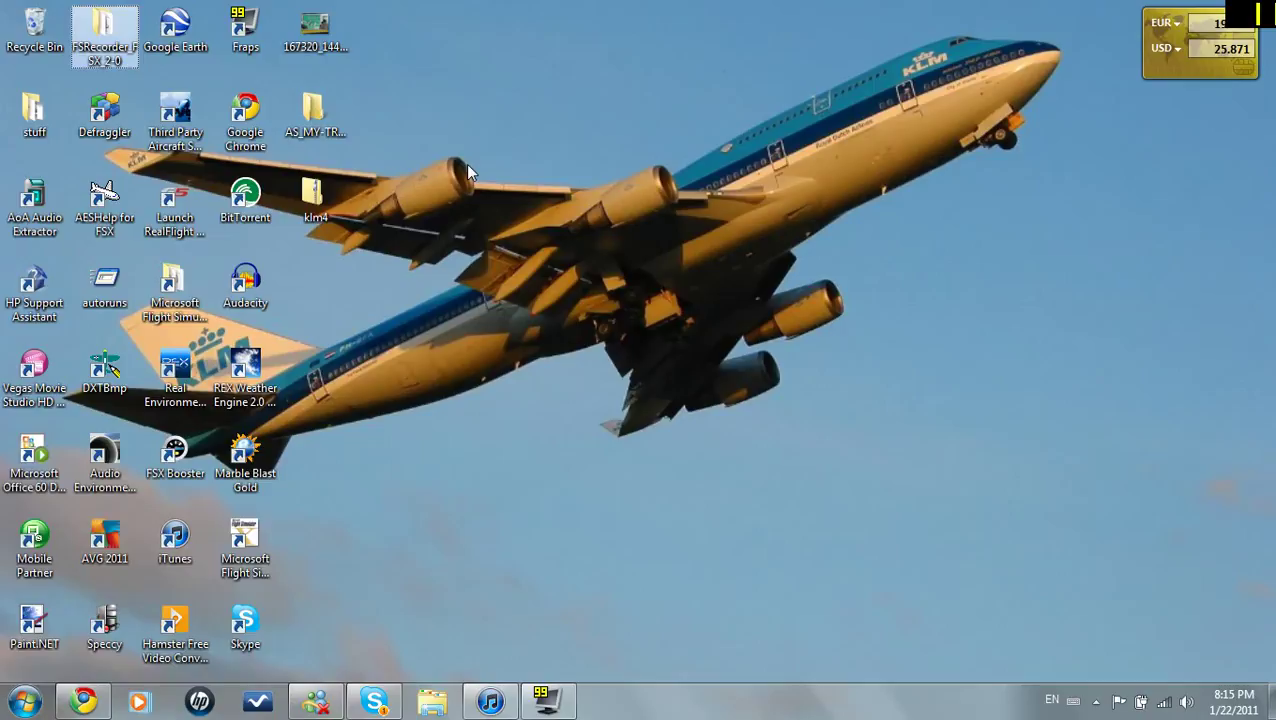
{"action": "left_click", "coordinate": [468, 171]}
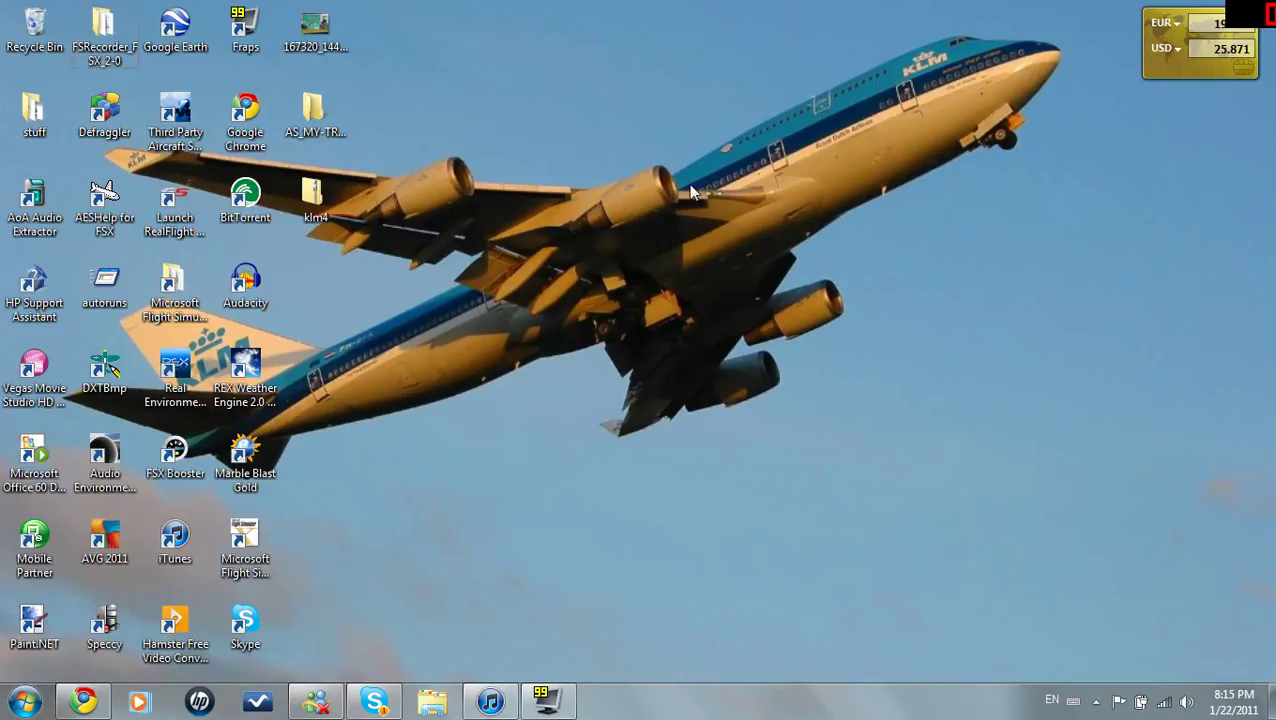
{"action": "left_click_drag", "start_coordinate": [670, 198], "coordinate": [828, 287]}
{"action": "left_click", "coordinate": [312, 195]}
{"action": "left_click", "coordinate": [461, 160]}
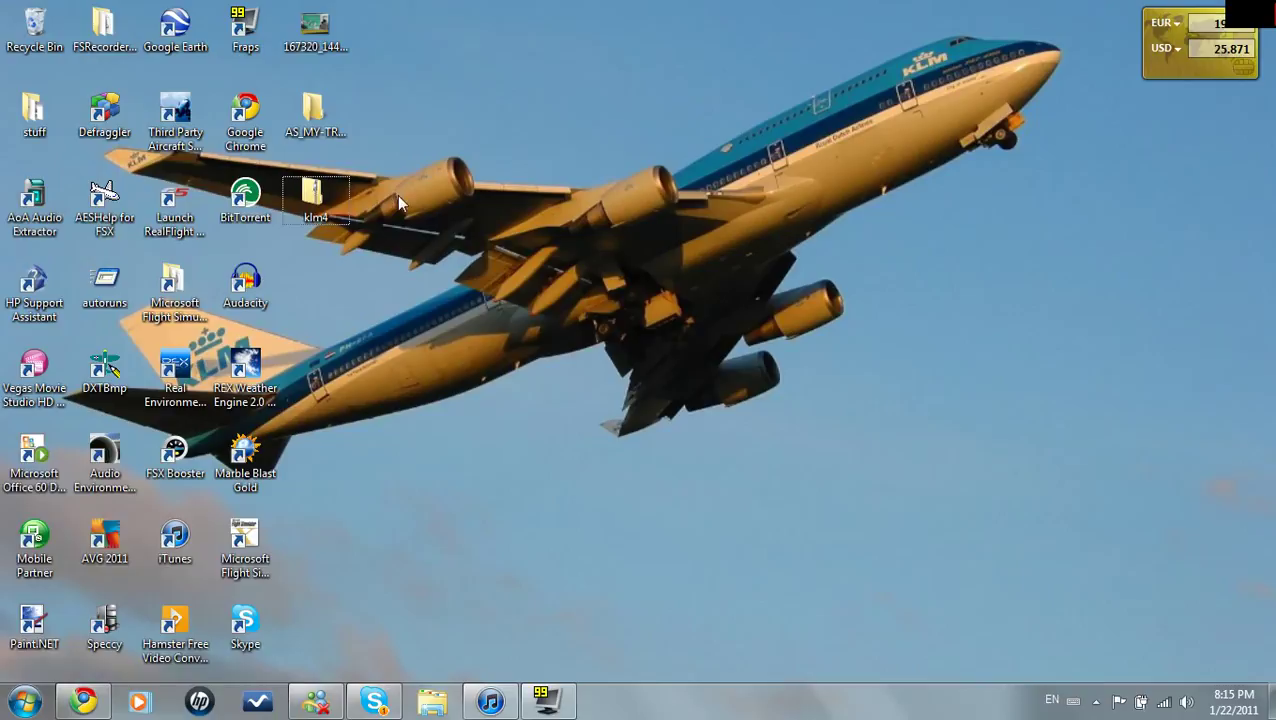
- Switch to Chrome and search FlightSim.com's "FSX - All Files" section for the text "737 KLM"
{"action": "left_click", "coordinate": [86, 701]}
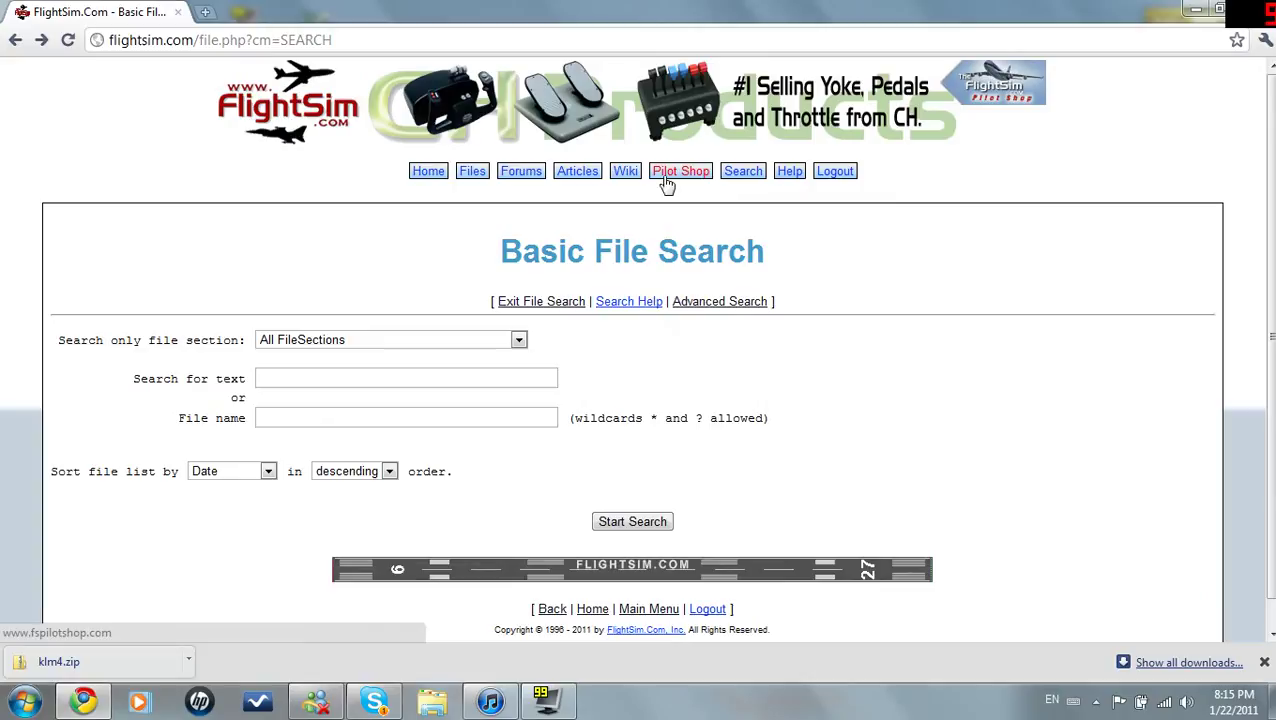
{"action": "mouse_move", "coordinate": [738, 186]}
{"action": "mouse_move", "coordinate": [789, 182]}
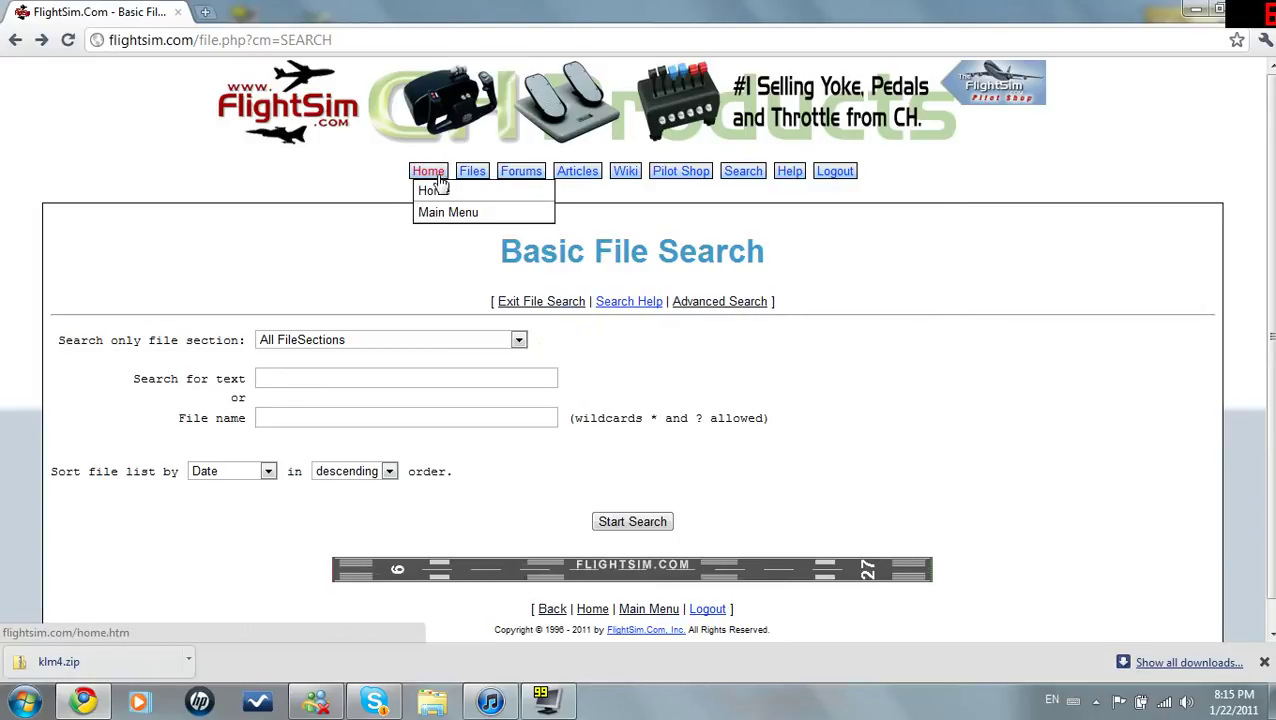
{"action": "mouse_move", "coordinate": [469, 178]}
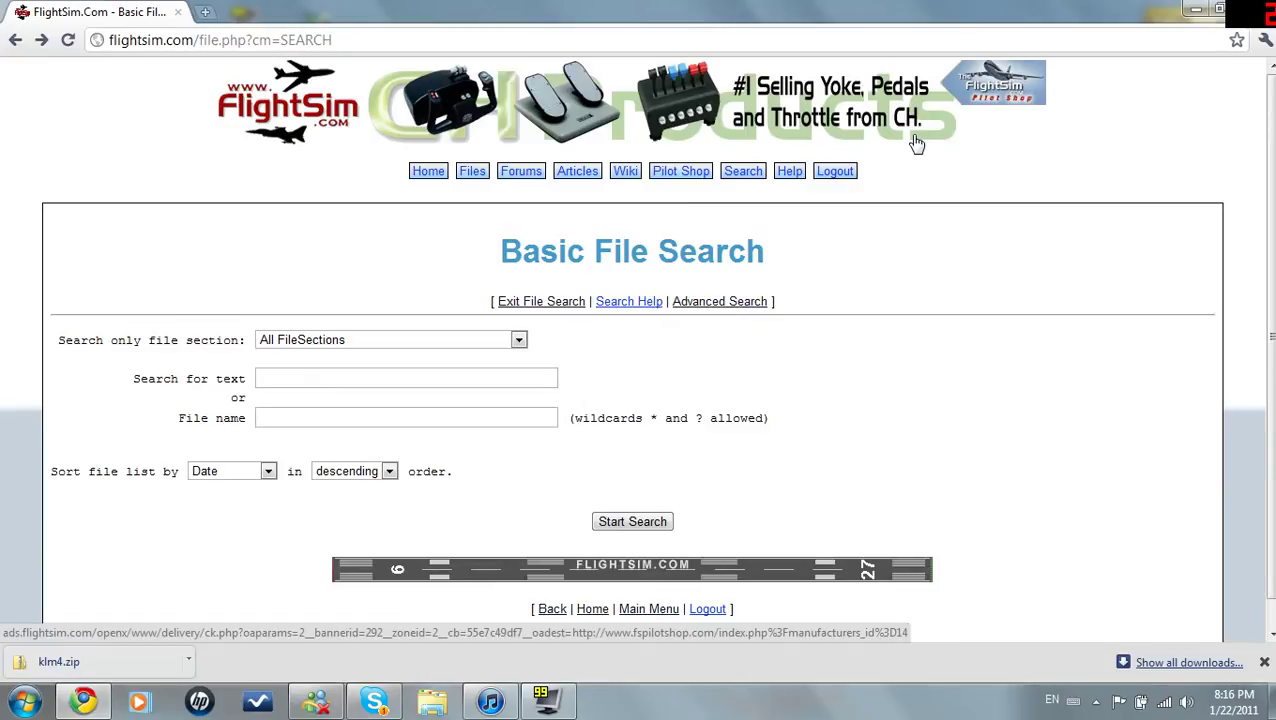
{"action": "left_click", "coordinate": [495, 340]}
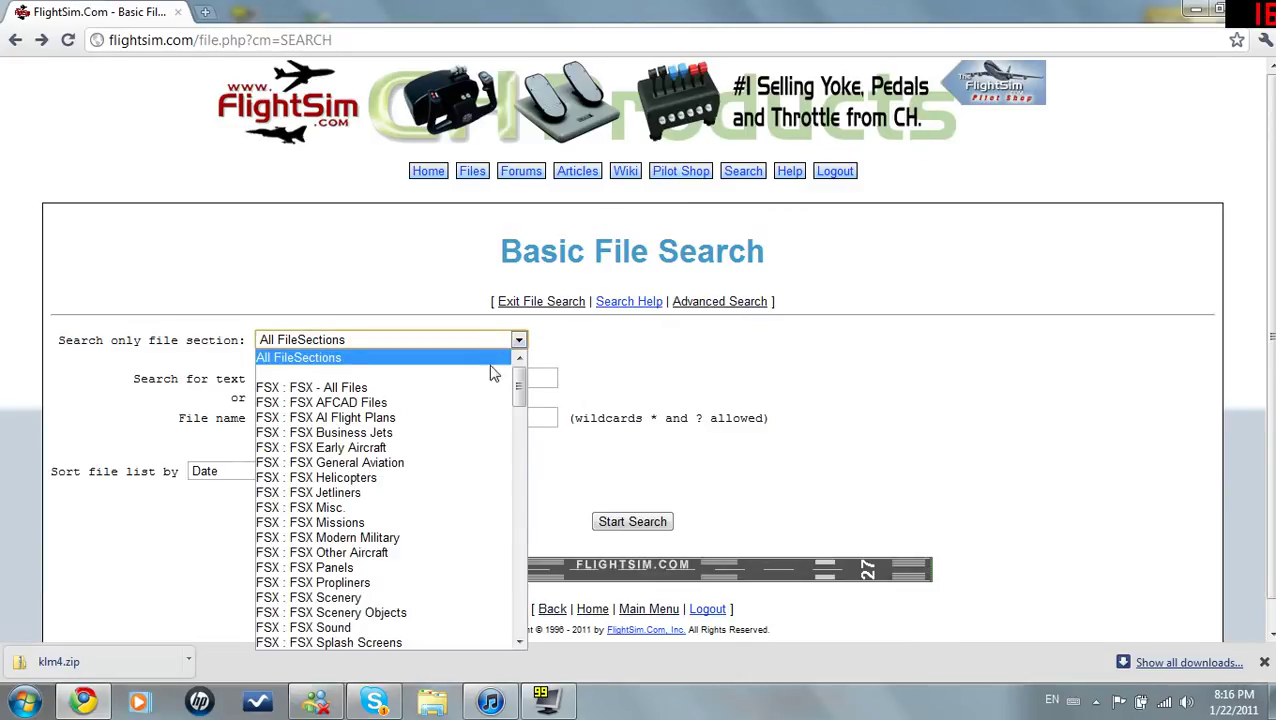
{"action": "left_click", "coordinate": [468, 388]}
{"action": "left_click", "coordinate": [422, 378]}
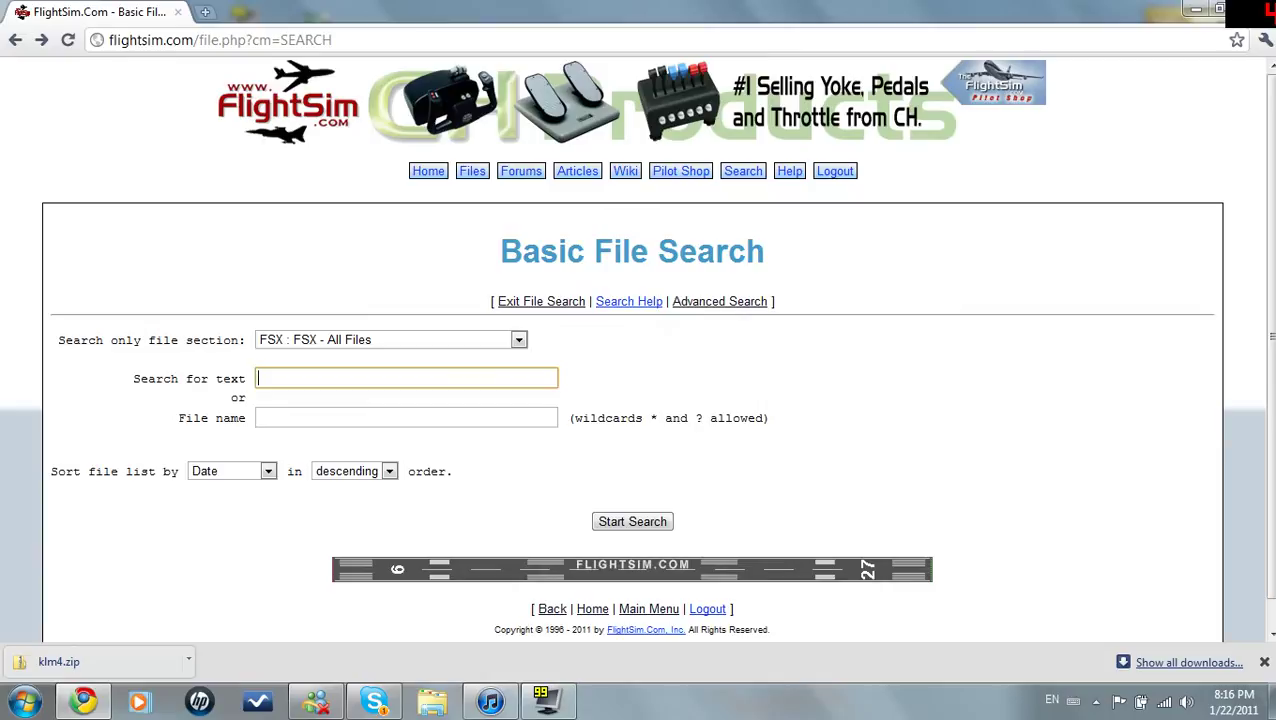
{"action": "type", "text": "7"}
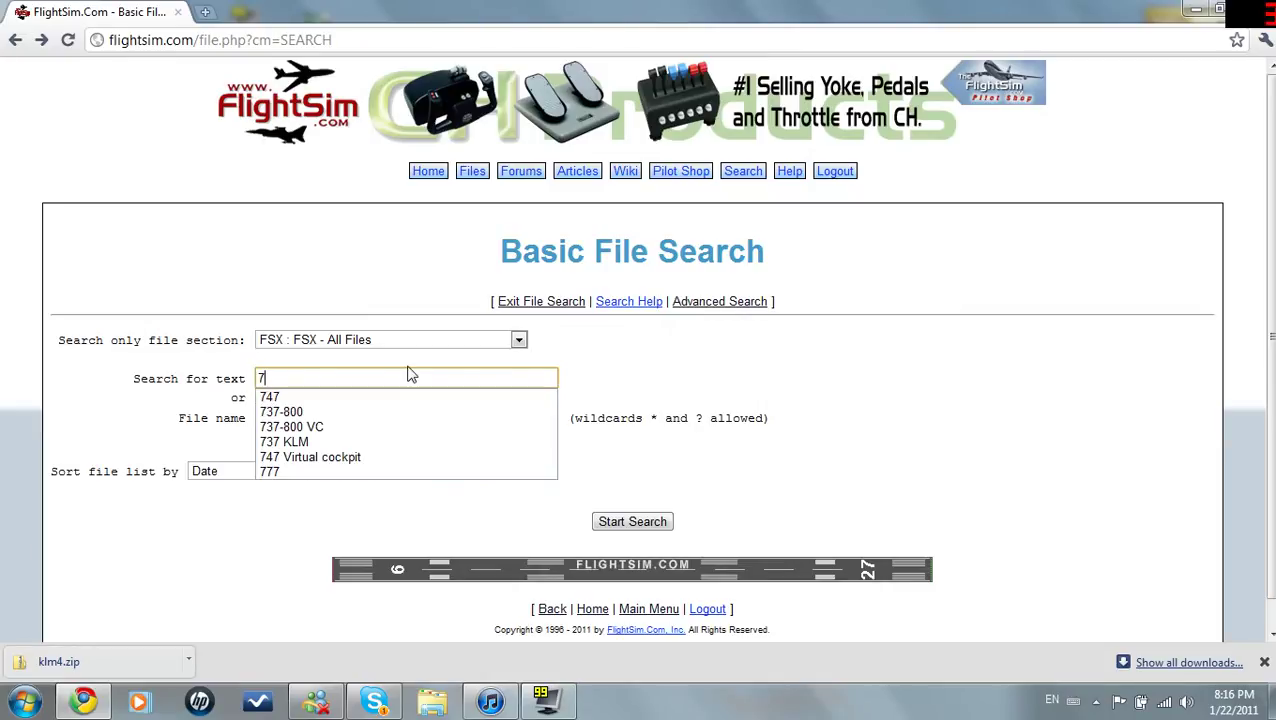
{"action": "type", "text": "37 KLM"}
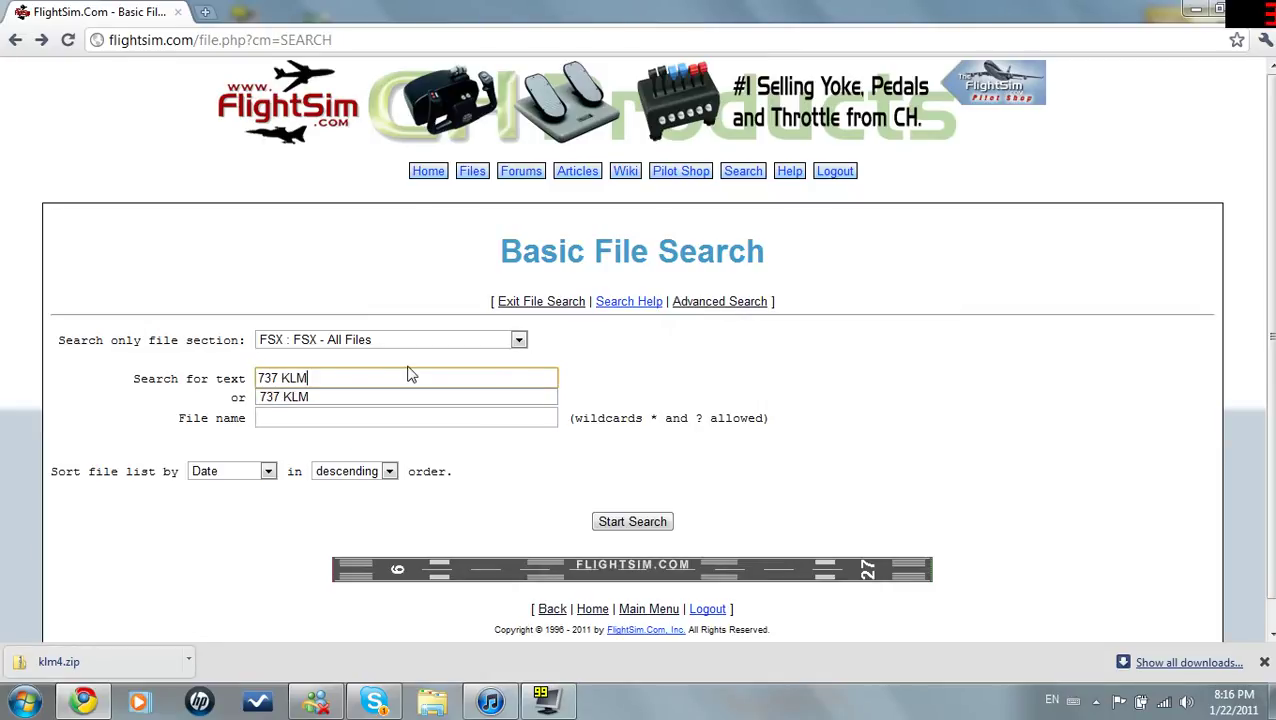
{"action": "key", "text": "Return"}
- Find the FSX KLM Boeing 737-800 file klm4.zip in the search results and open its download page
{"action": "scroll", "coordinate": [410, 372], "scroll_direction": "down", "scroll_amount": 5}
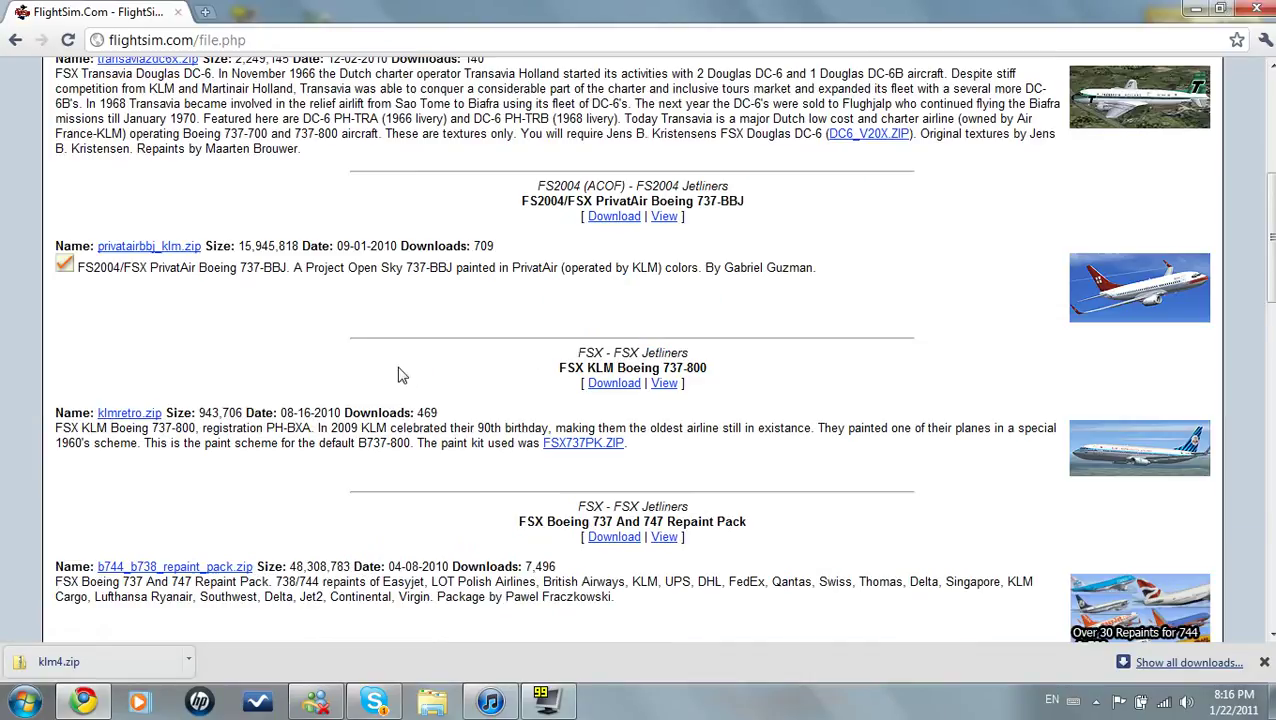
{"action": "scroll", "coordinate": [507, 387], "scroll_direction": "down", "scroll_amount": 7}
{"action": "scroll", "coordinate": [507, 387], "scroll_direction": "down", "scroll_amount": 10}
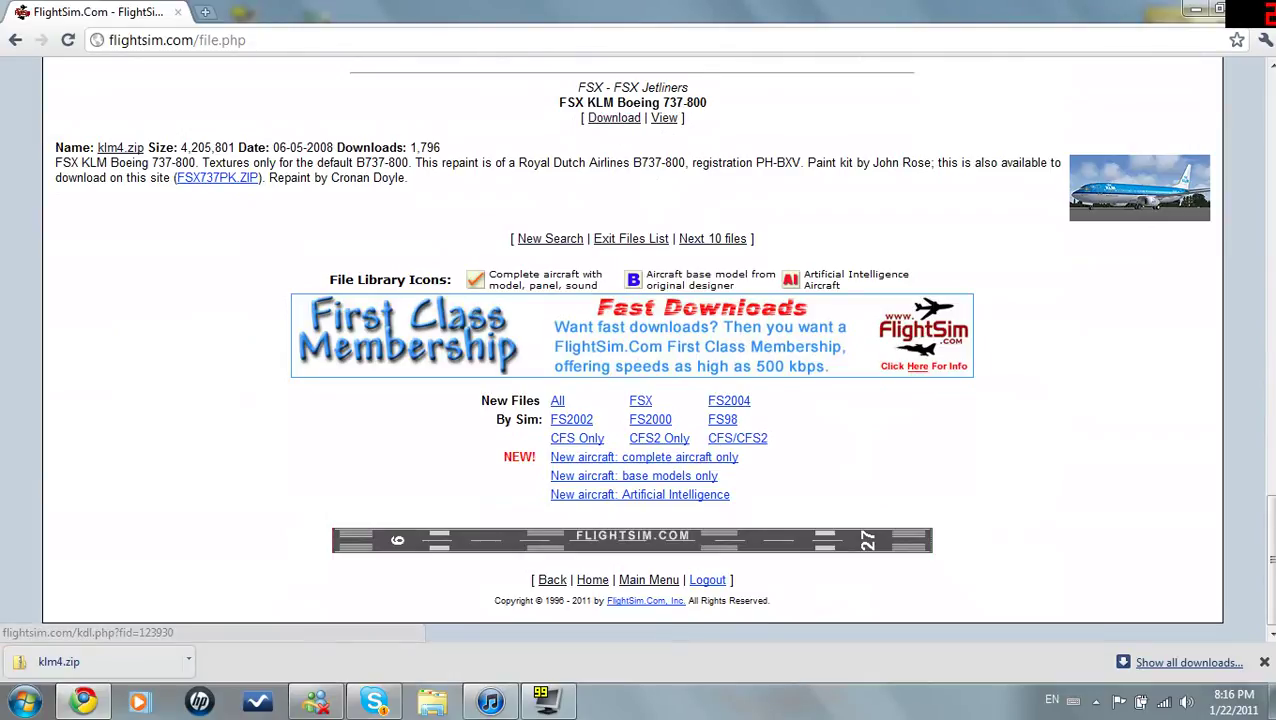
{"action": "scroll", "coordinate": [640, 200], "scroll_direction": "up", "scroll_amount": 3}
{"action": "left_click", "coordinate": [613, 296]}
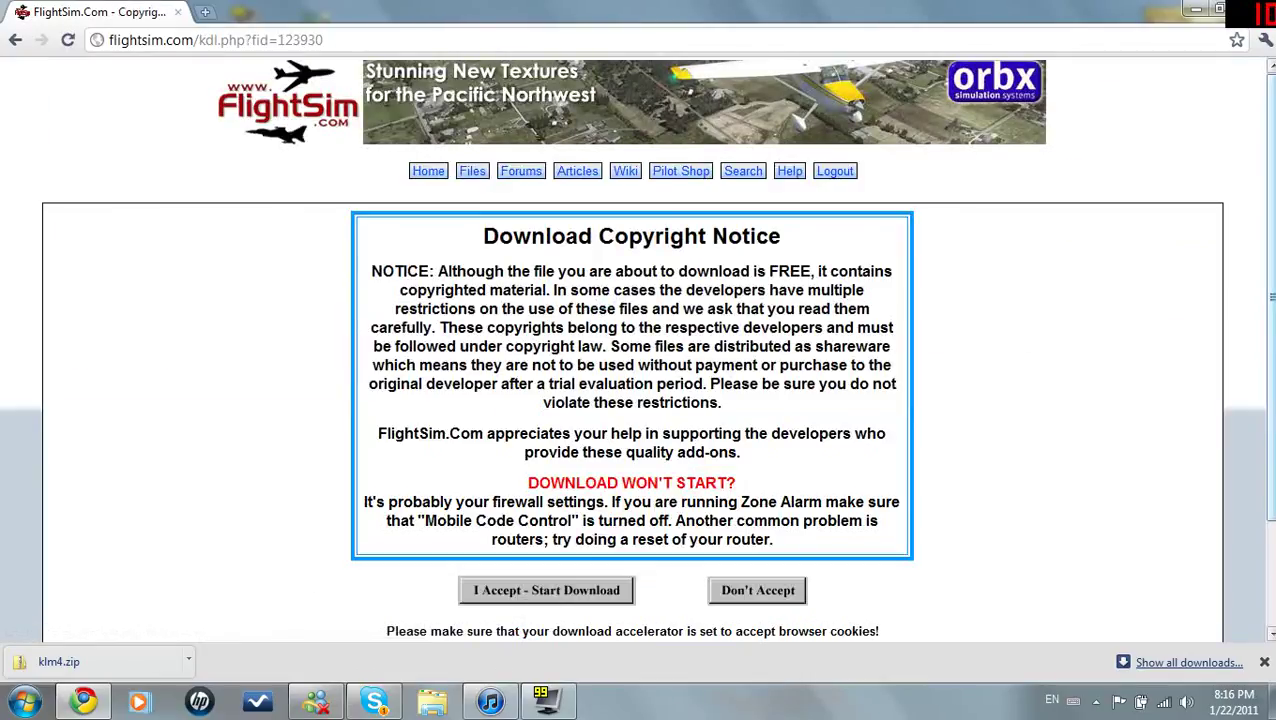
- Restore the browser down to a smaller window and close it to return to the desktop
{"action": "left_click", "coordinate": [1219, 9]}
{"action": "left_click_drag", "start_coordinate": [1012, 126], "coordinate": [998, 142]}
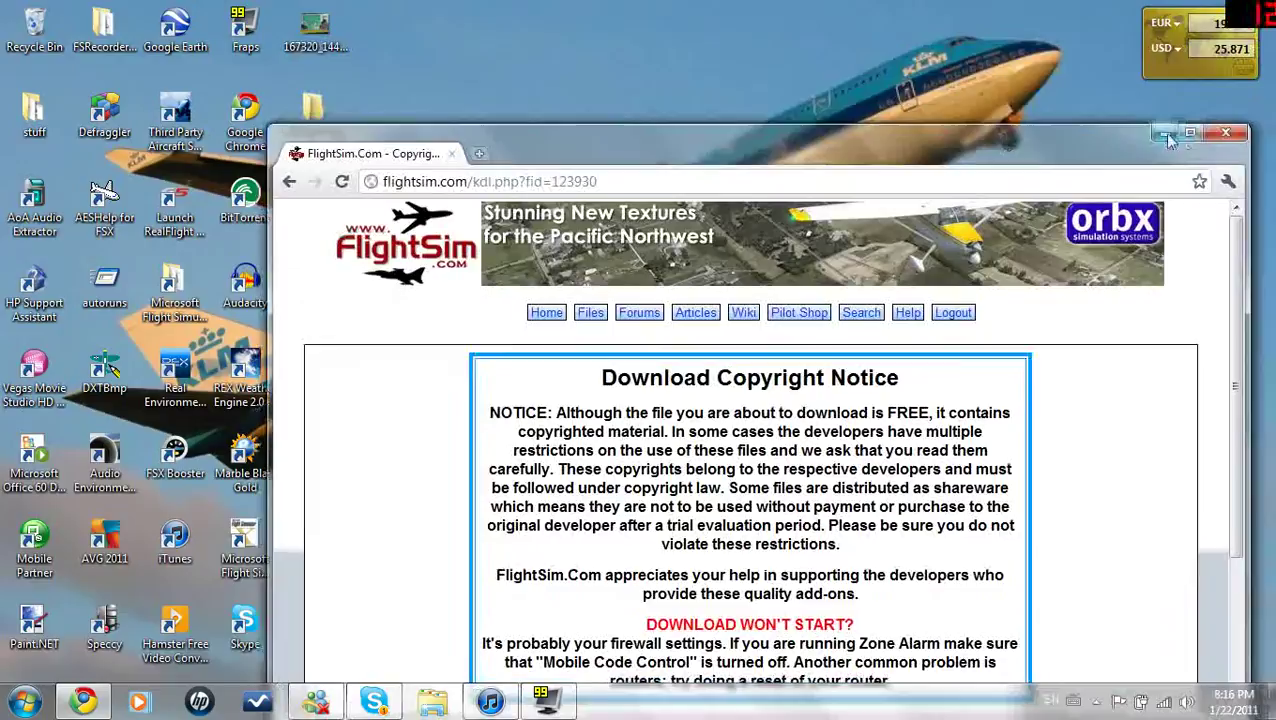
{"action": "left_click", "coordinate": [1224, 133]}
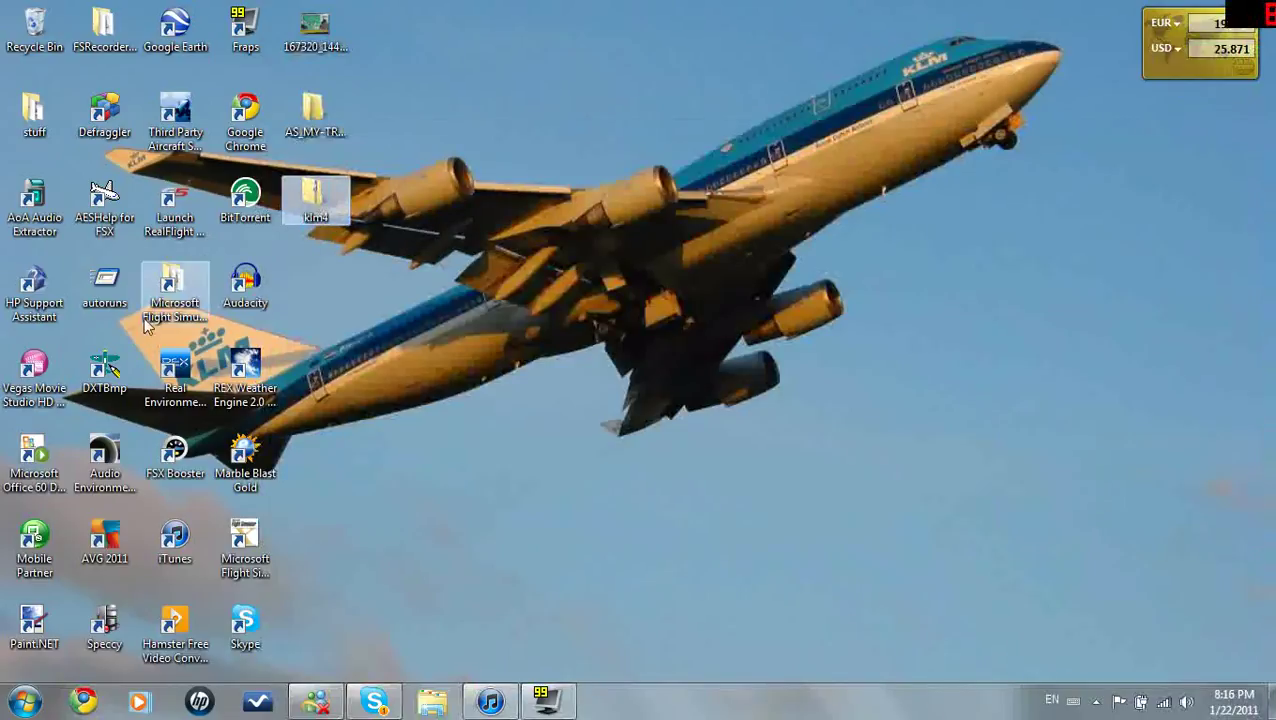
- Extract the klm4 archive on the desktop to a klm4 folder beside it
{"action": "right_click", "coordinate": [340, 192]}
{"action": "left_click", "coordinate": [350, 222]}
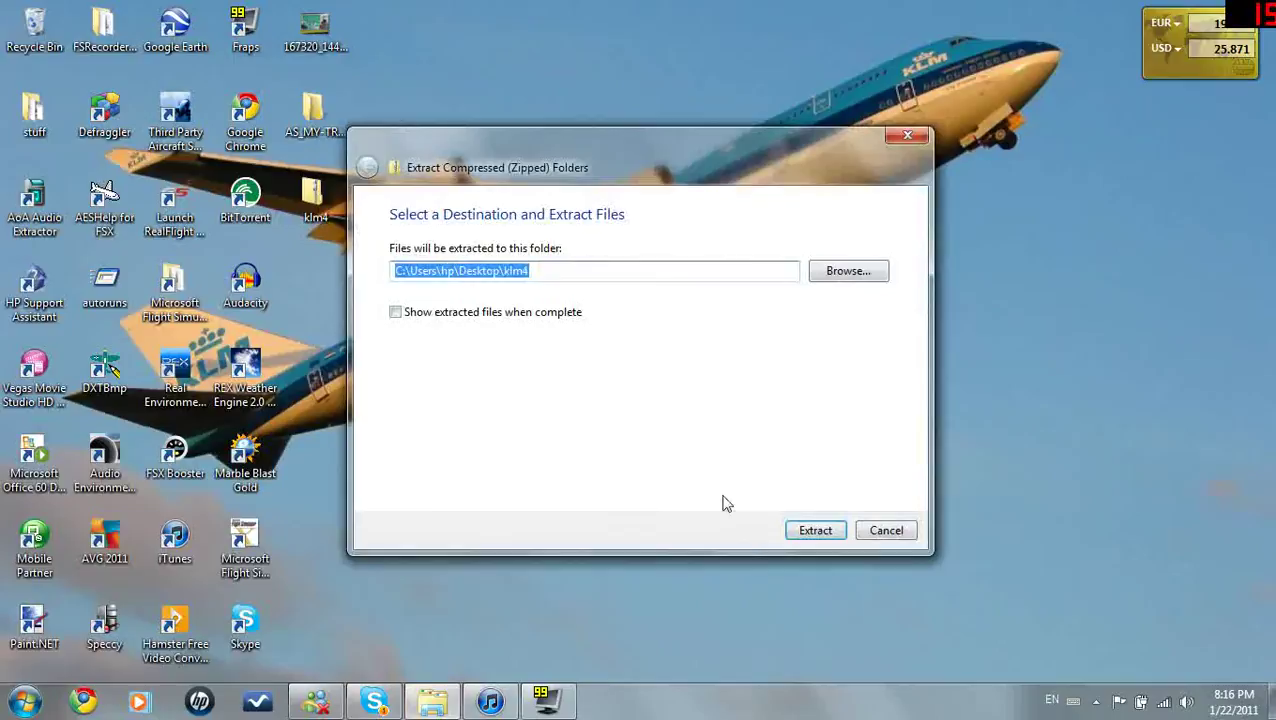
{"action": "left_click", "coordinate": [815, 531]}
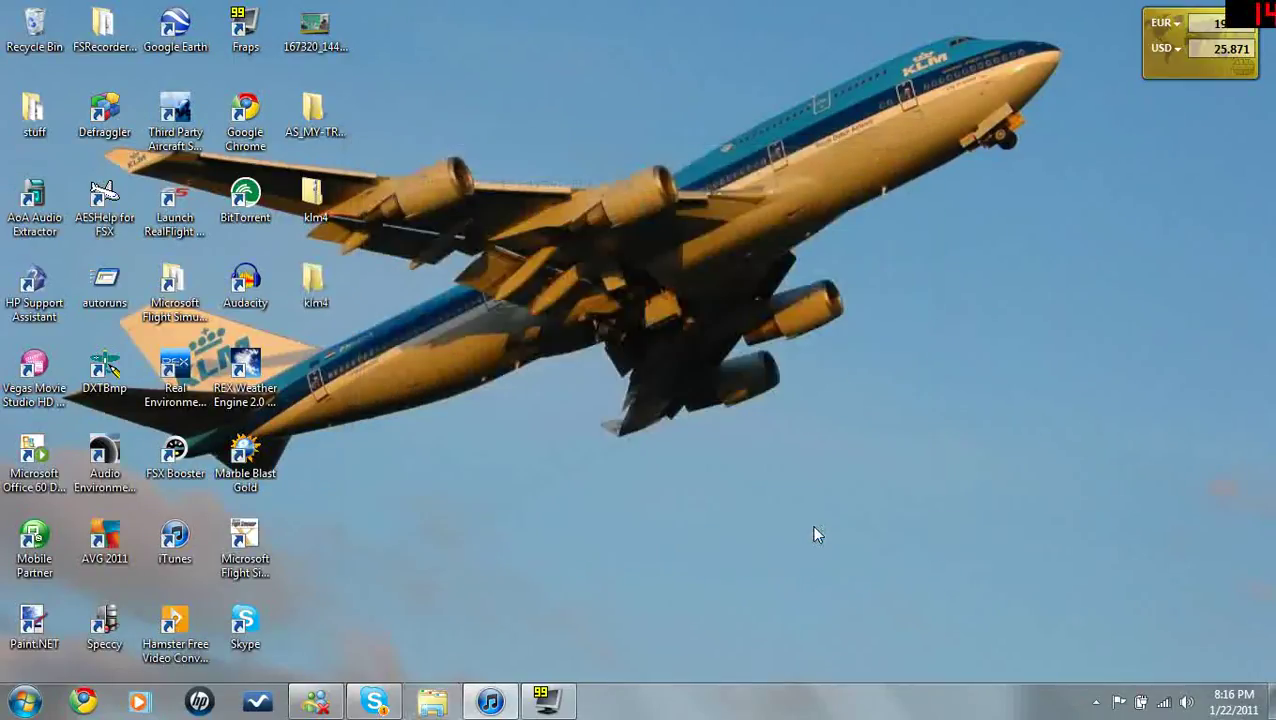
- Open the KLM subfolder of the extracted klm4 folder and check the contents of its texture.KLM archive
{"action": "double_click", "coordinate": [314, 300]}
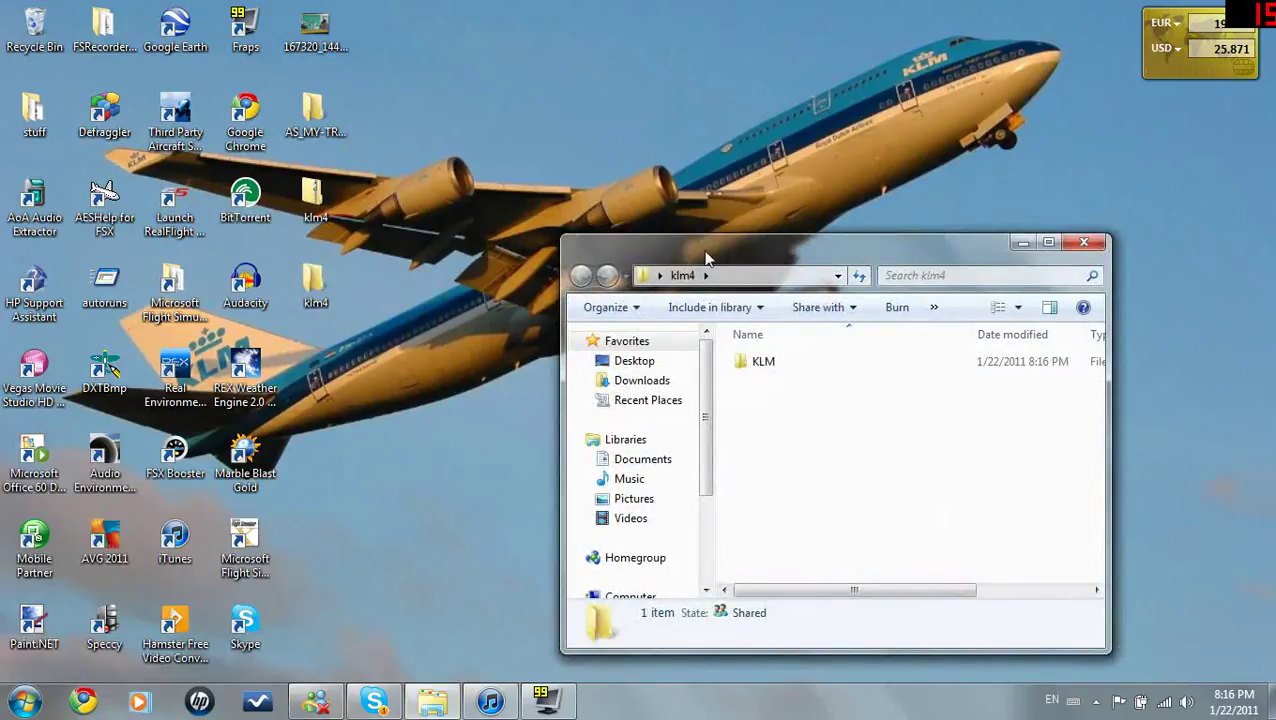
{"action": "double_click", "coordinate": [760, 362]}
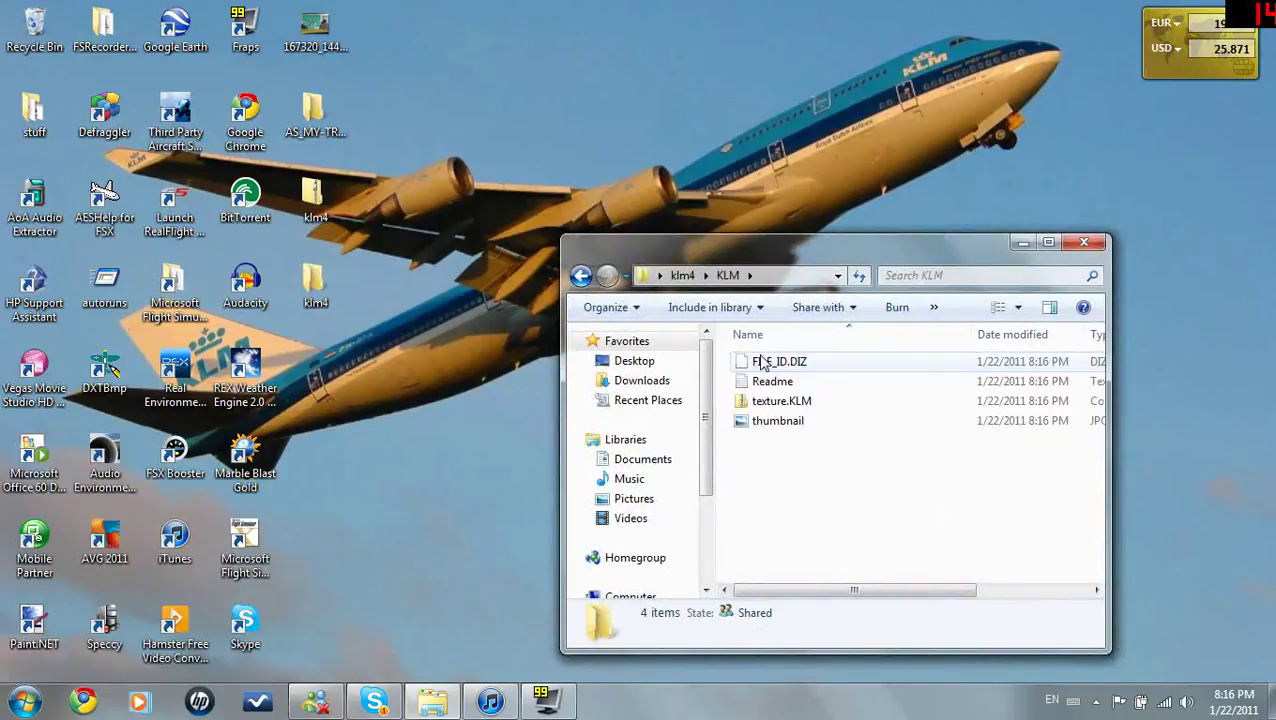
{"action": "left_click", "coordinate": [813, 402]}
{"action": "double_click", "coordinate": [813, 402]}
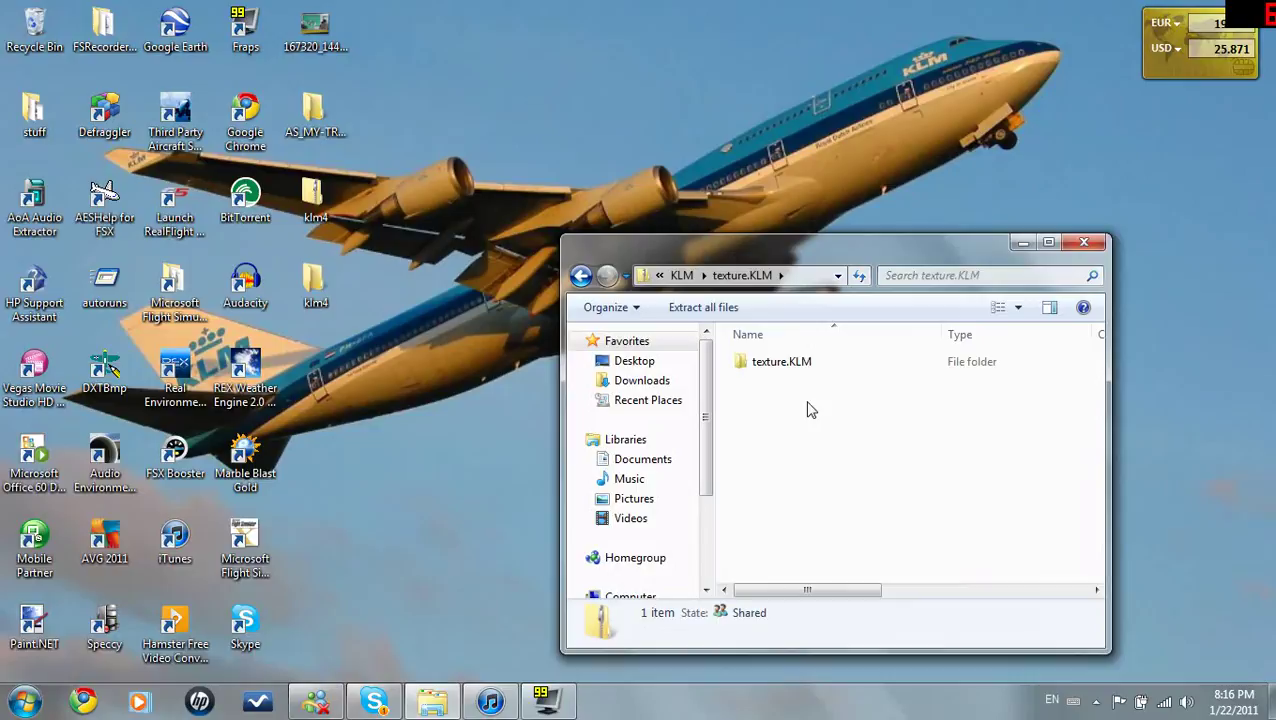
{"action": "left_click", "coordinate": [580, 277]}
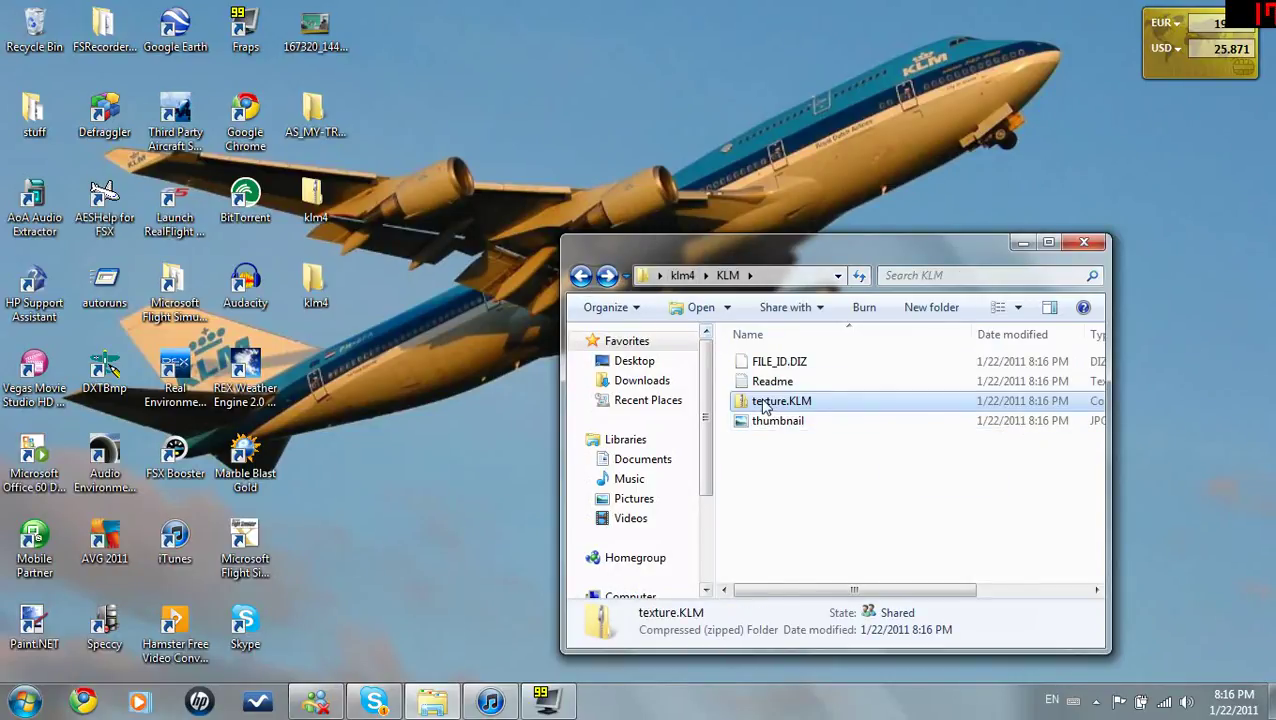
- Extract the texture.KLM archive directly to Desktop\texture.KLM by removing klm4\KLM from the destination path, and close the folder window
{"action": "right_click", "coordinate": [797, 408]}
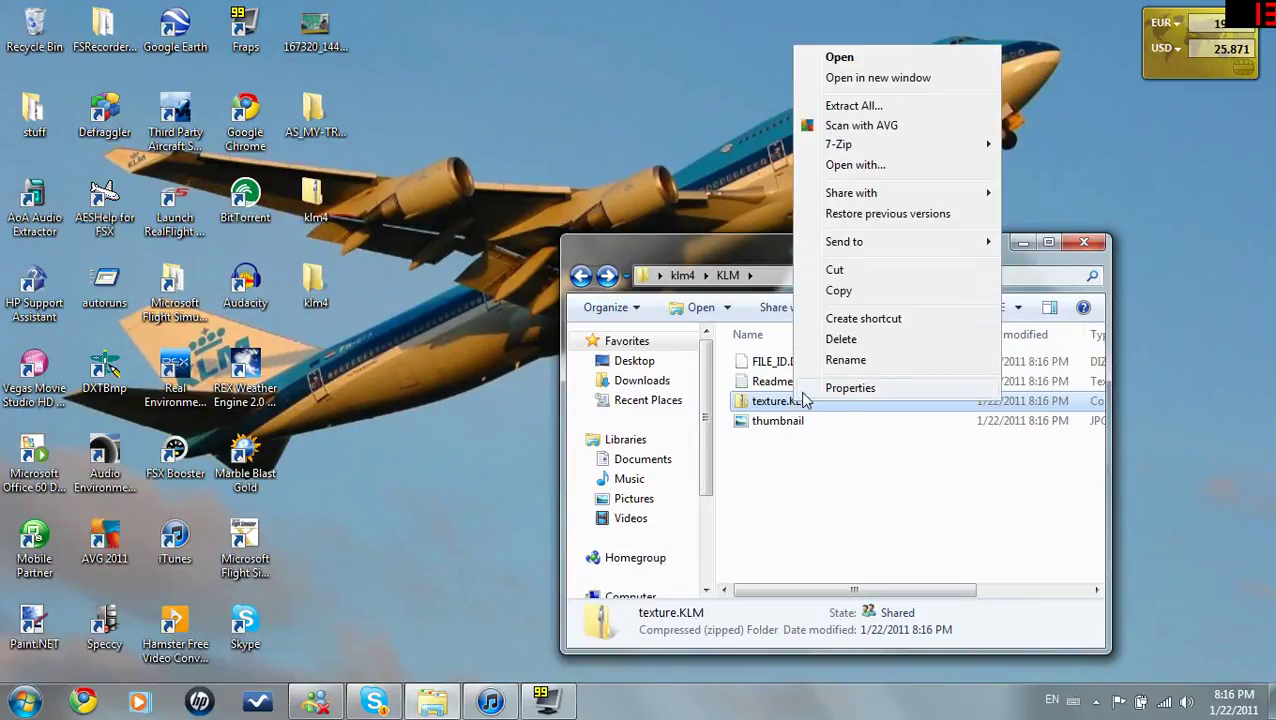
{"action": "left_click", "coordinate": [859, 109]}
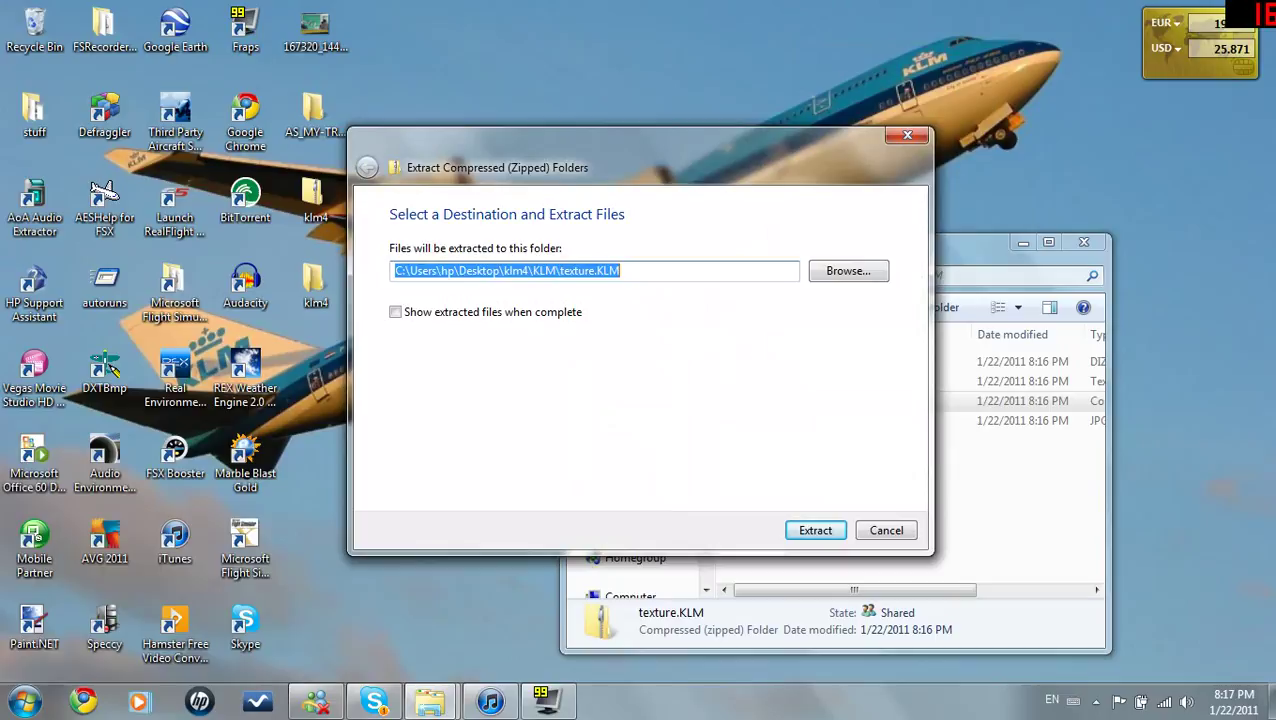
{"action": "left_click", "coordinate": [561, 270]}
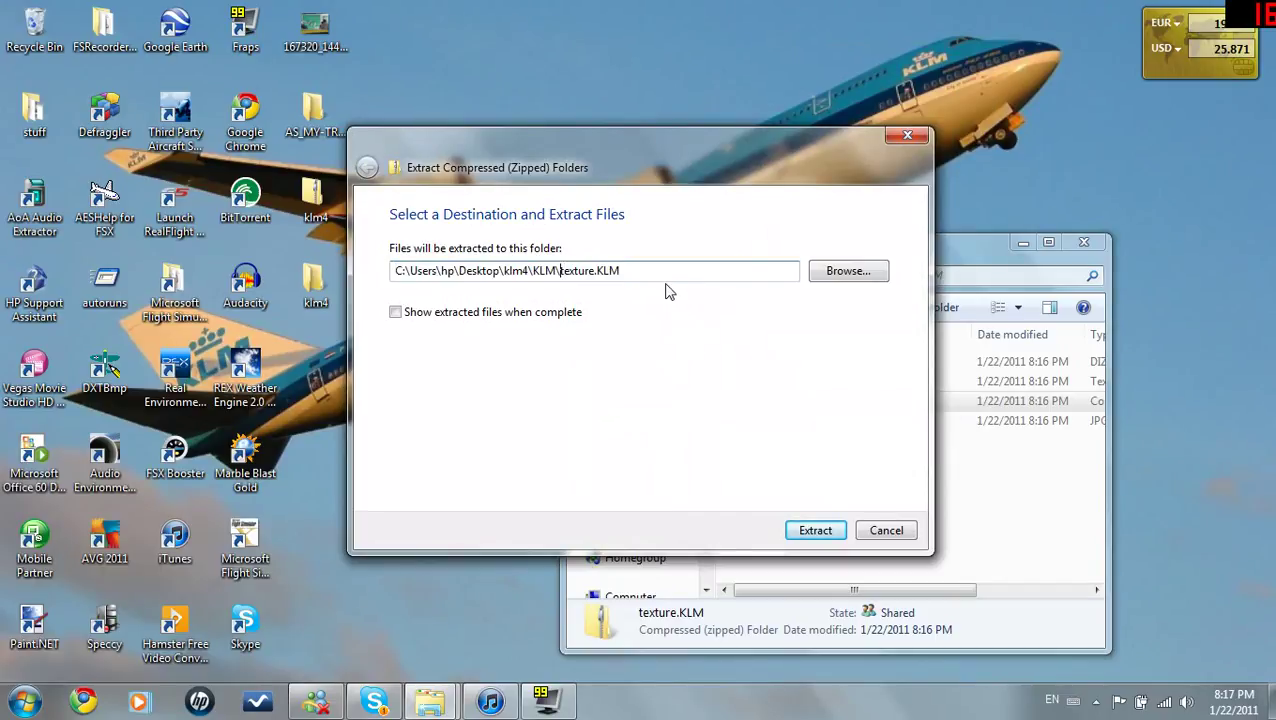
{"action": "key", "text": "BackSpace"}
{"action": "key", "text": "BackSpace"}
{"action": "key", "text": "BackSpace"}
{"action": "key", "text": "BackSpace"}
{"action": "key", "text": "BackSpace"}
{"action": "key", "text": "BackSpace"}
{"action": "key", "text": "BackSpace"}
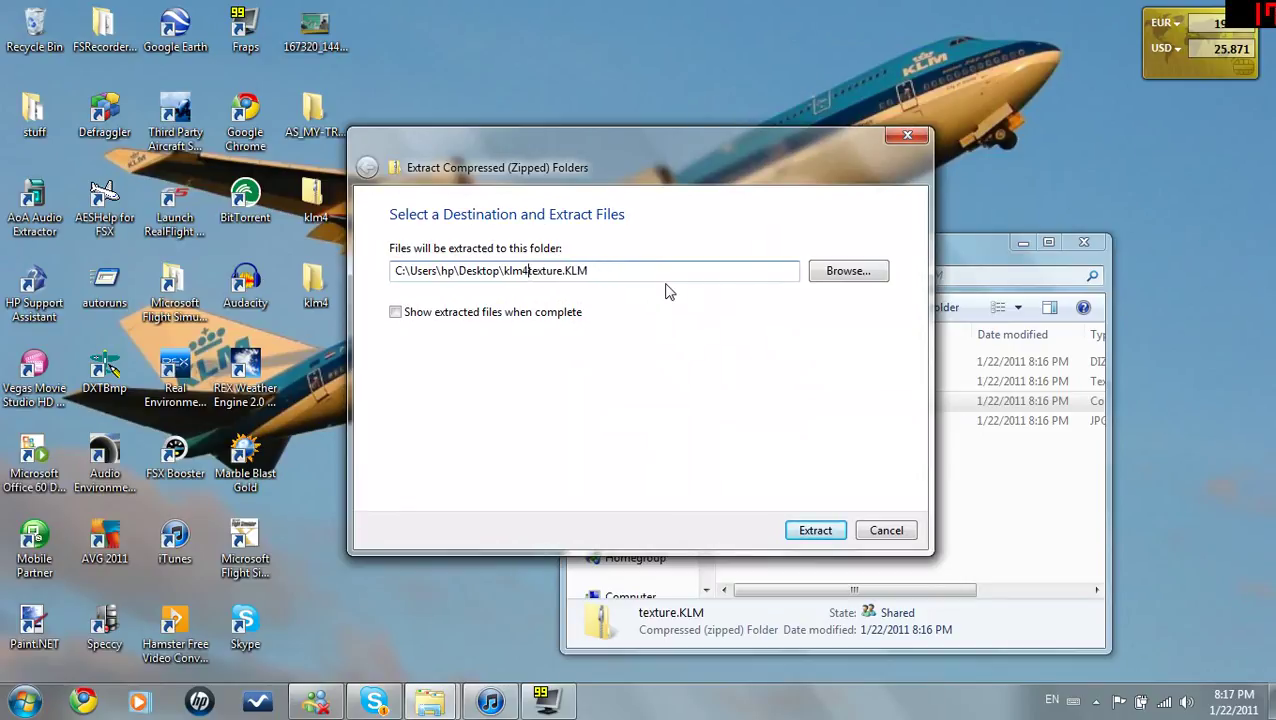
{"action": "key", "text": "BackSpace"}
{"action": "key", "text": "BackSpace"}
{"action": "key", "text": "BackSpace"}
{"action": "type", "text": "\\"}
{"action": "left_click", "coordinate": [806, 531]}
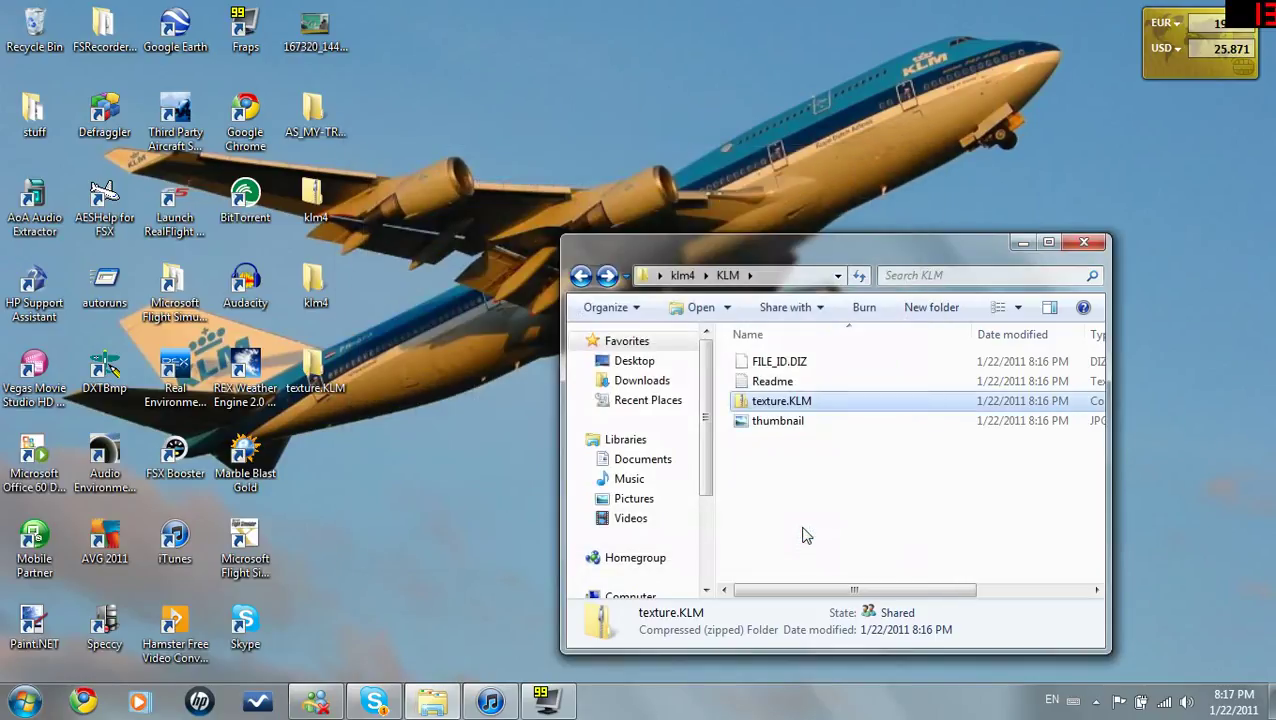
{"action": "left_click", "coordinate": [1092, 247]}
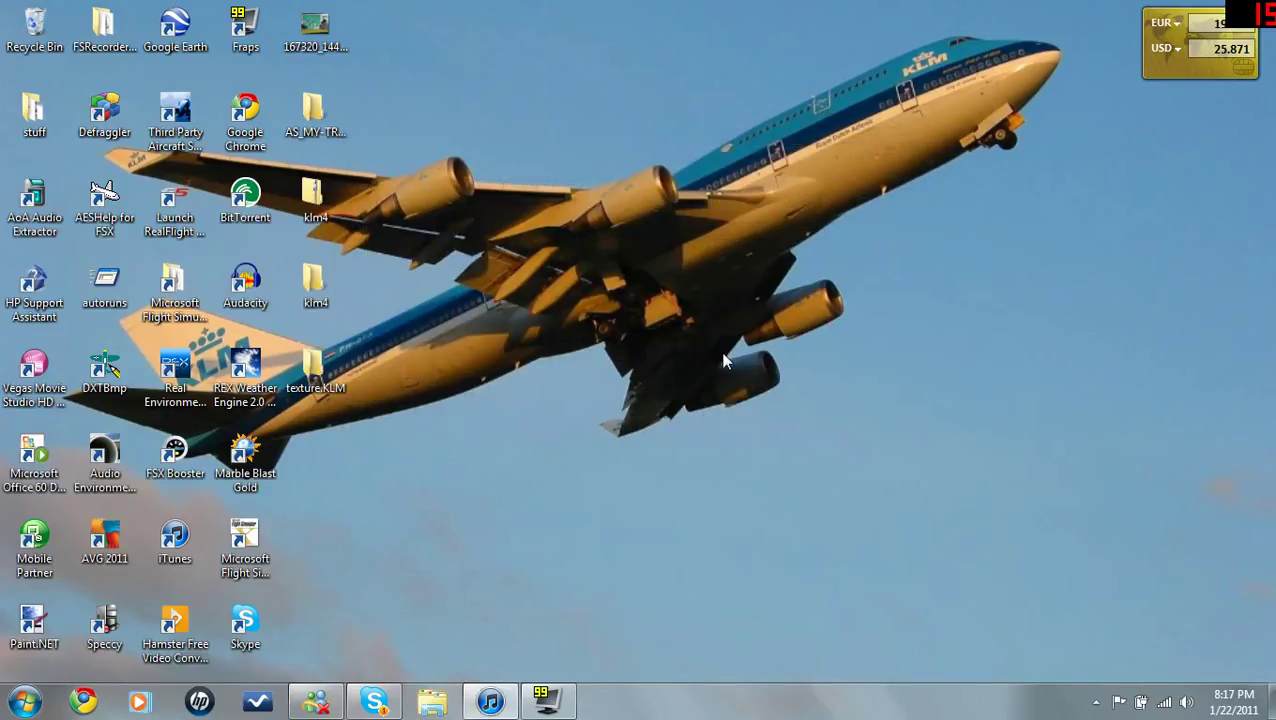
- Open the texture.KLM folder on the desktop, inspect the files in its inner texture.KLM folder and go back
{"action": "double_click", "coordinate": [329, 378]}
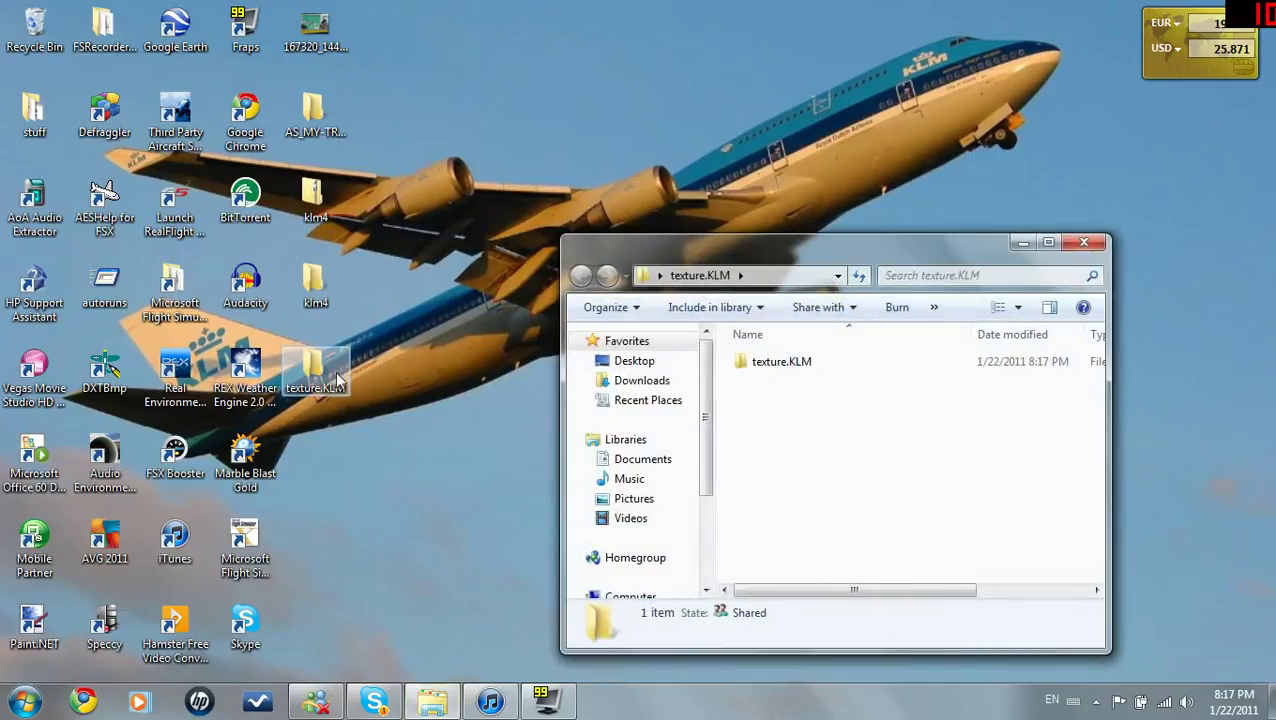
{"action": "double_click", "coordinate": [780, 368]}
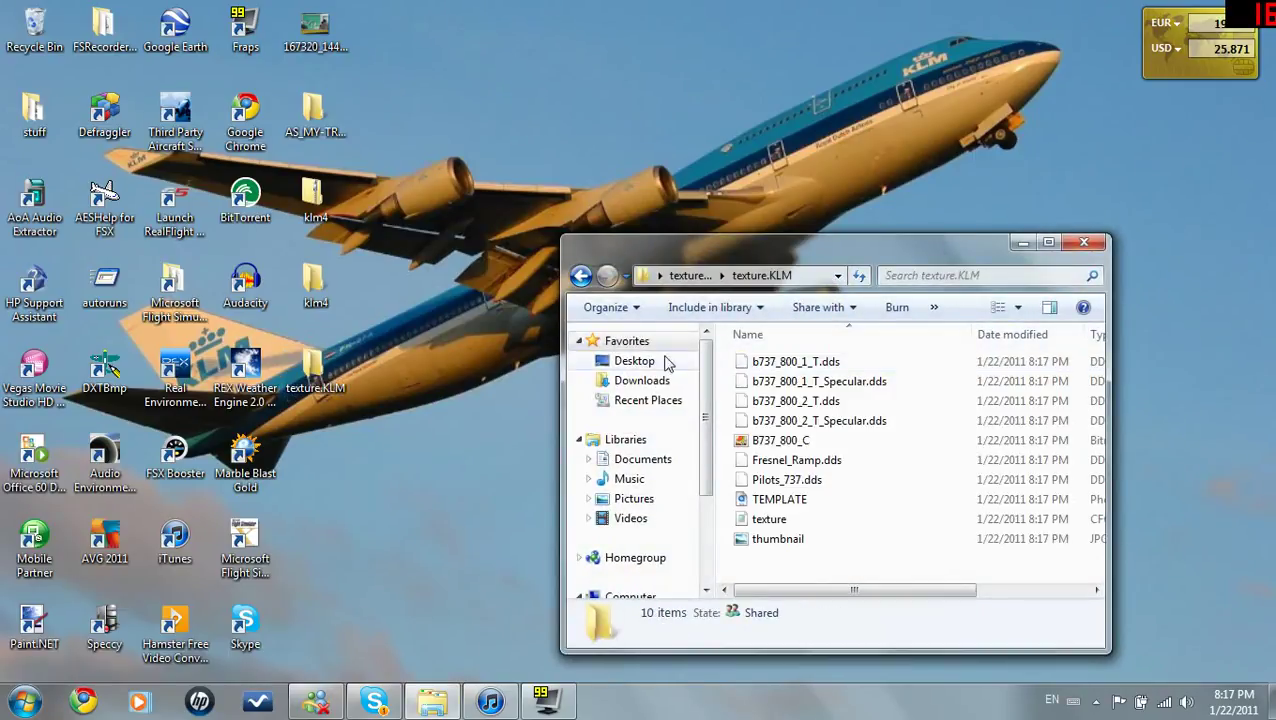
{"action": "left_click", "coordinate": [580, 276]}
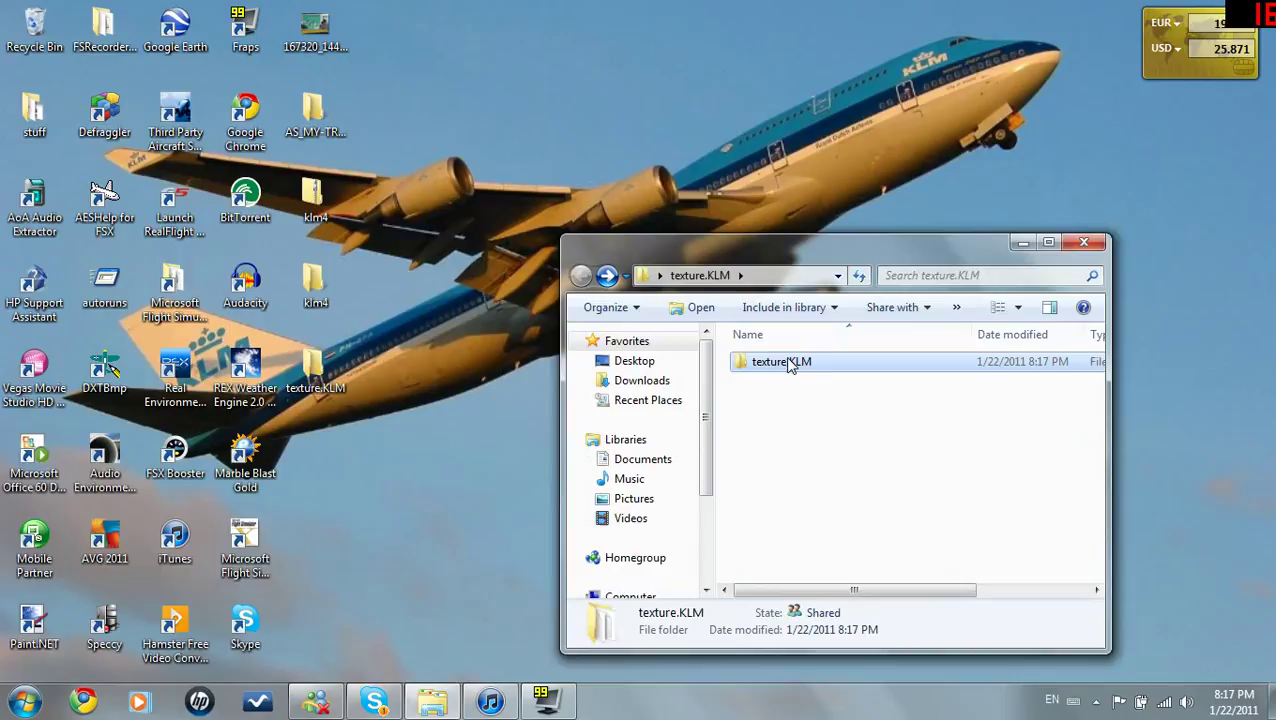
- Try to move the inner texture.KLM folder onto the desktop and decline merging it with the existing folder
{"action": "left_click", "coordinate": [790, 366]}
{"action": "left_click", "coordinate": [849, 368]}
{"action": "left_click_drag", "start_coordinate": [849, 368], "coordinate": [830, 140]}
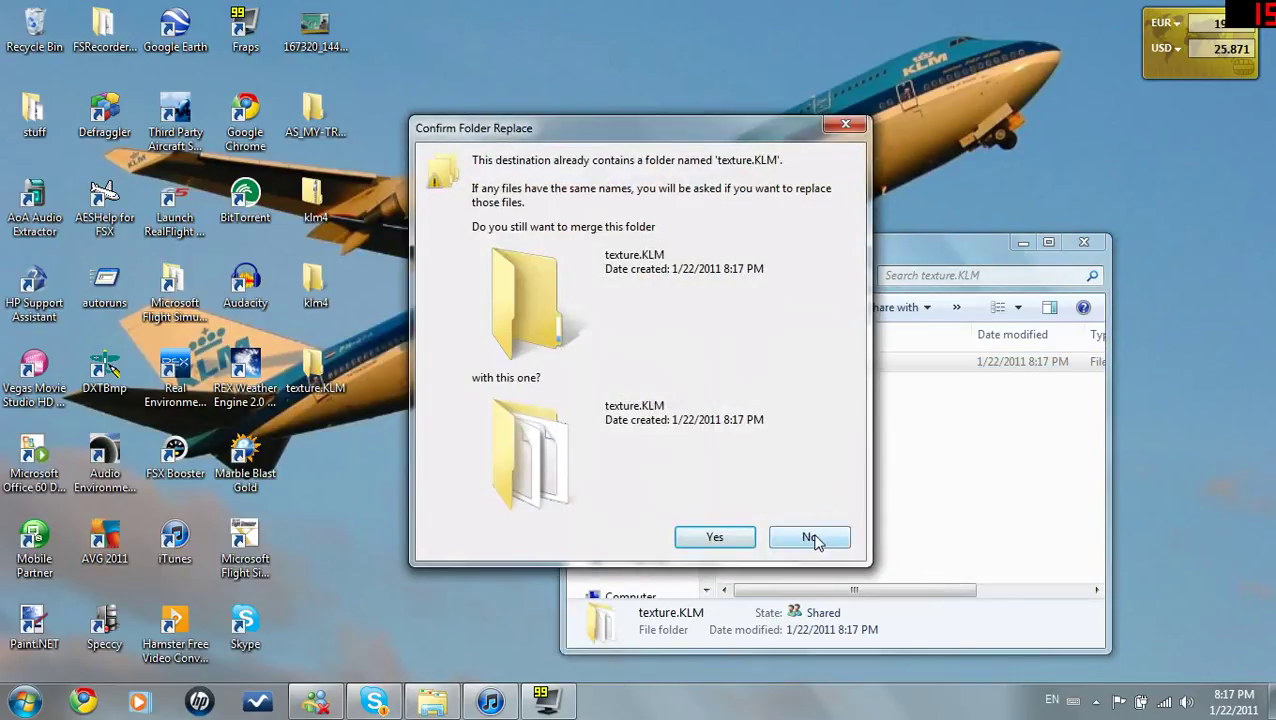
{"action": "left_click", "coordinate": [811, 538]}
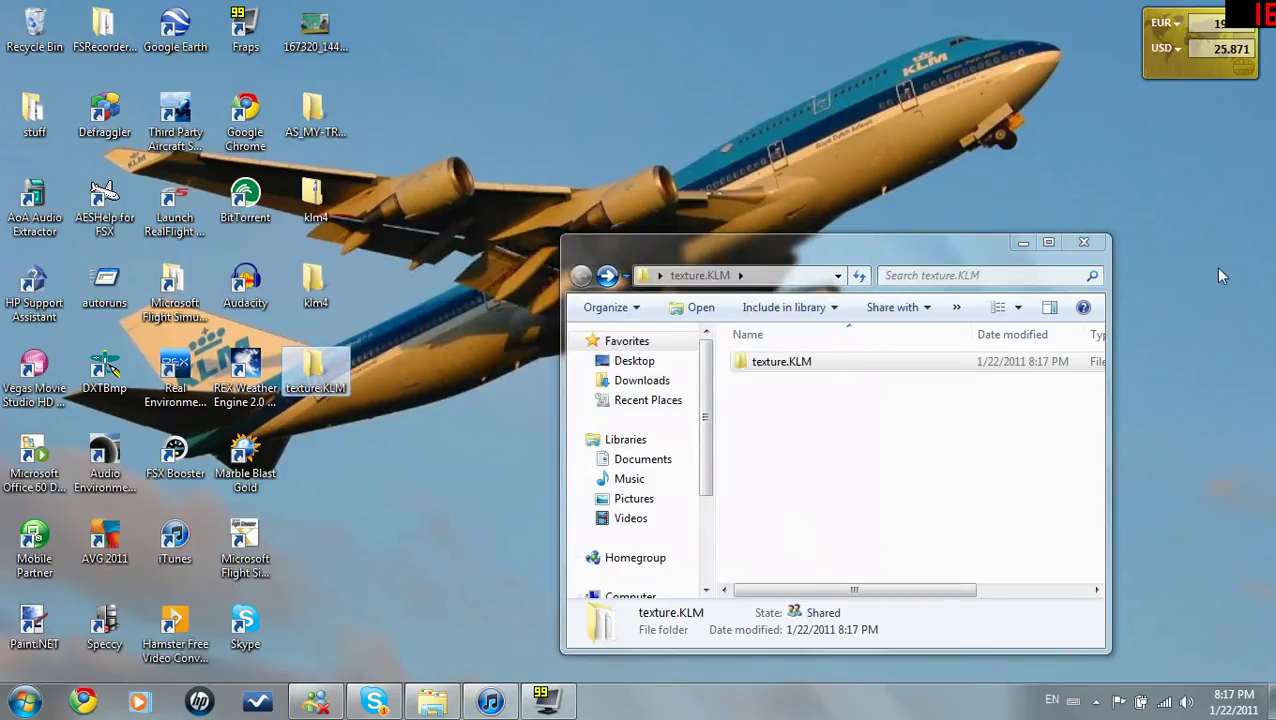
- Open the Readme in the klm4 folder's KLM subfolder and go to its [fltsim.xx] entry for the Boeing 737-800 KLM
{"action": "left_click_drag", "start_coordinate": [880, 255], "coordinate": [844, 95]}
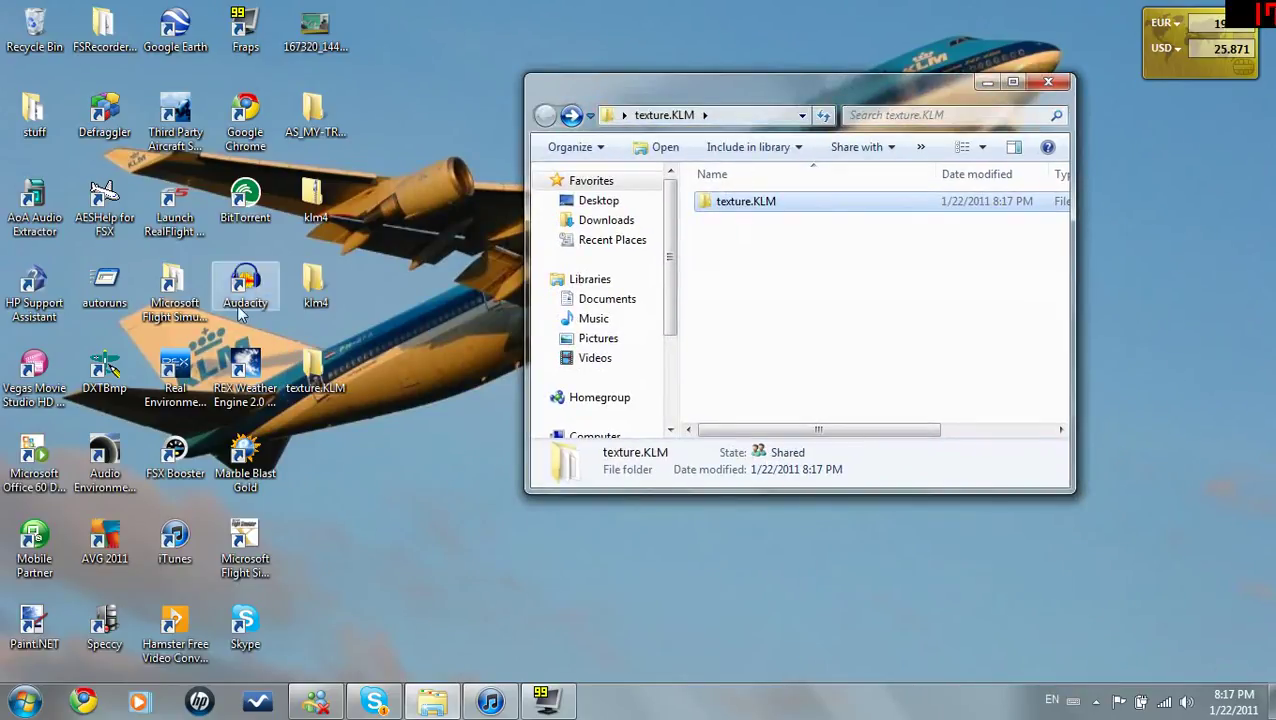
{"action": "double_click", "coordinate": [316, 286]}
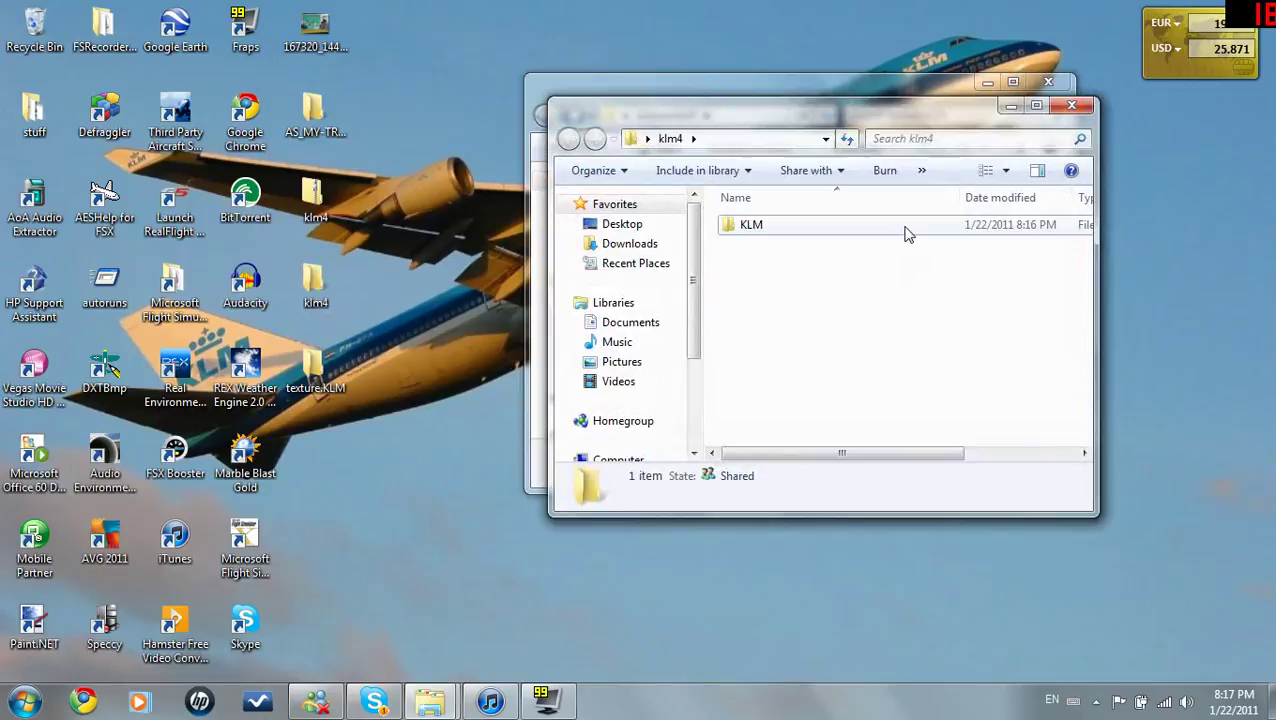
{"action": "left_click", "coordinate": [900, 230]}
{"action": "double_click", "coordinate": [900, 230]}
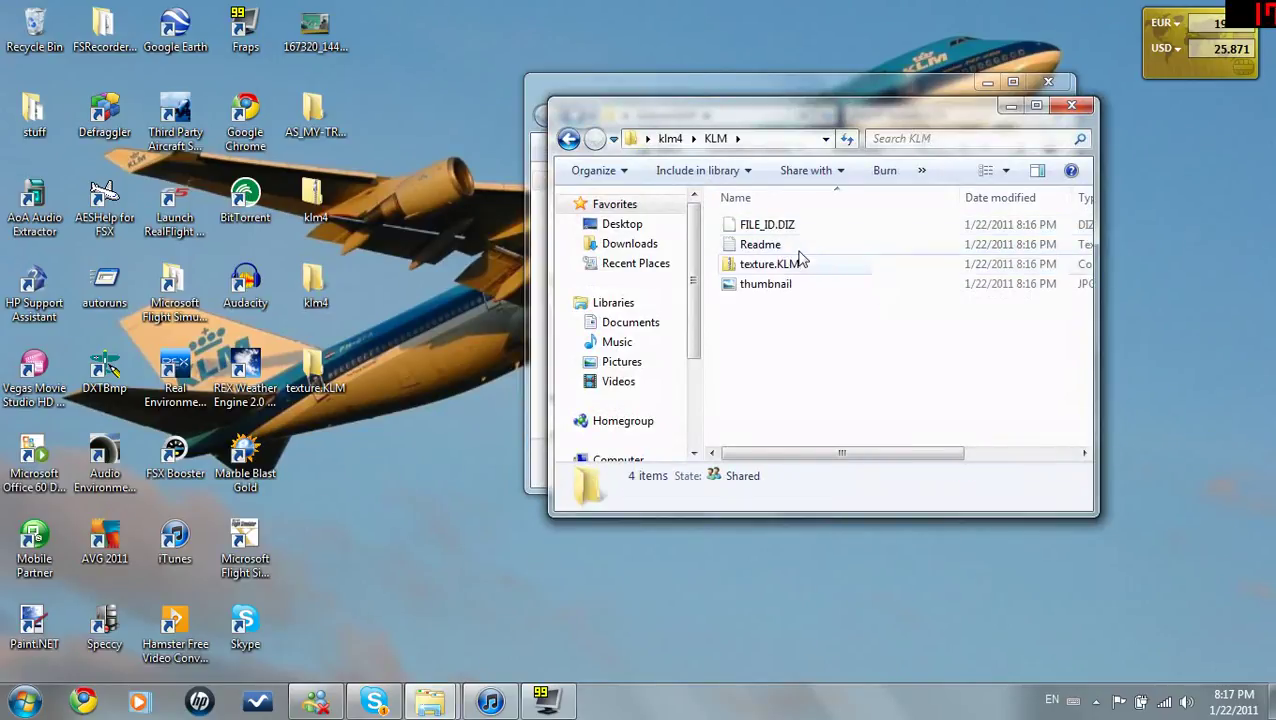
{"action": "double_click", "coordinate": [799, 248]}
{"action": "scroll", "coordinate": [596, 450], "scroll_direction": "down", "scroll_amount": 8}
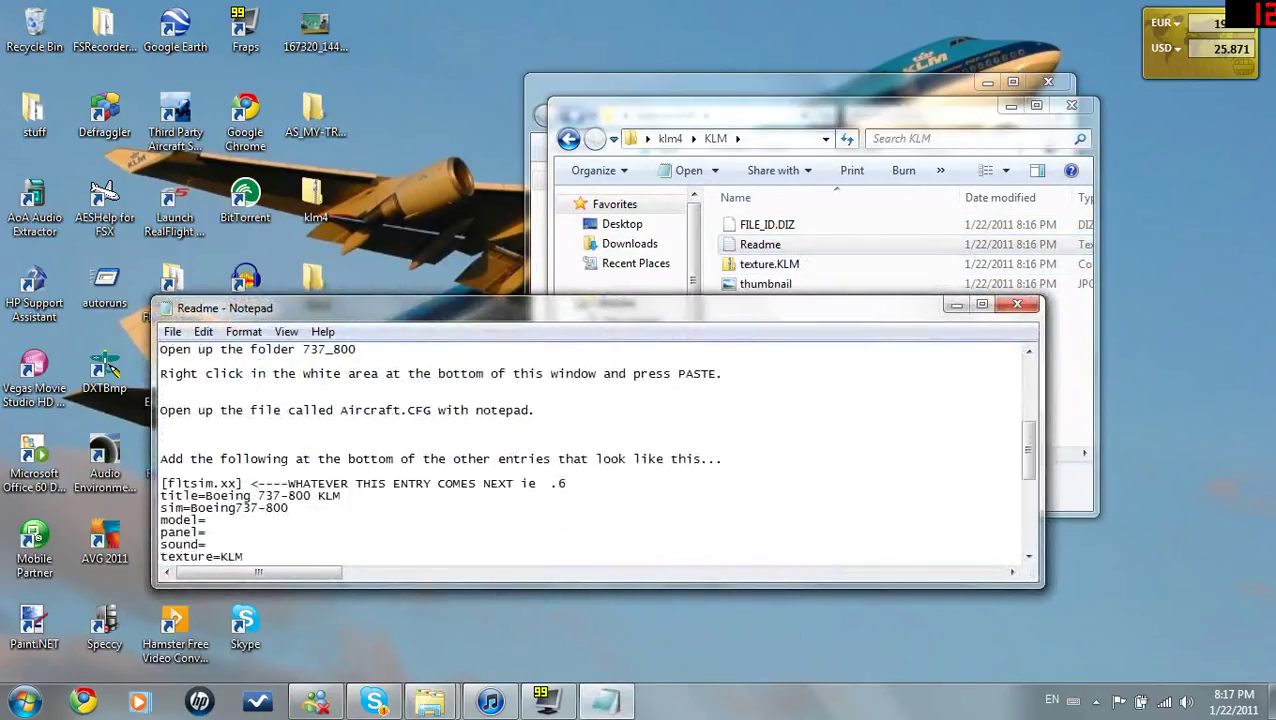
- Review the Readme's [fltsim.xx] entry, close the klm4\KLM folder window and minimize the Readme
{"action": "scroll", "coordinate": [596, 450], "scroll_direction": "down", "scroll_amount": 3}
{"action": "scroll", "coordinate": [596, 450], "scroll_direction": "up", "scroll_amount": 2}
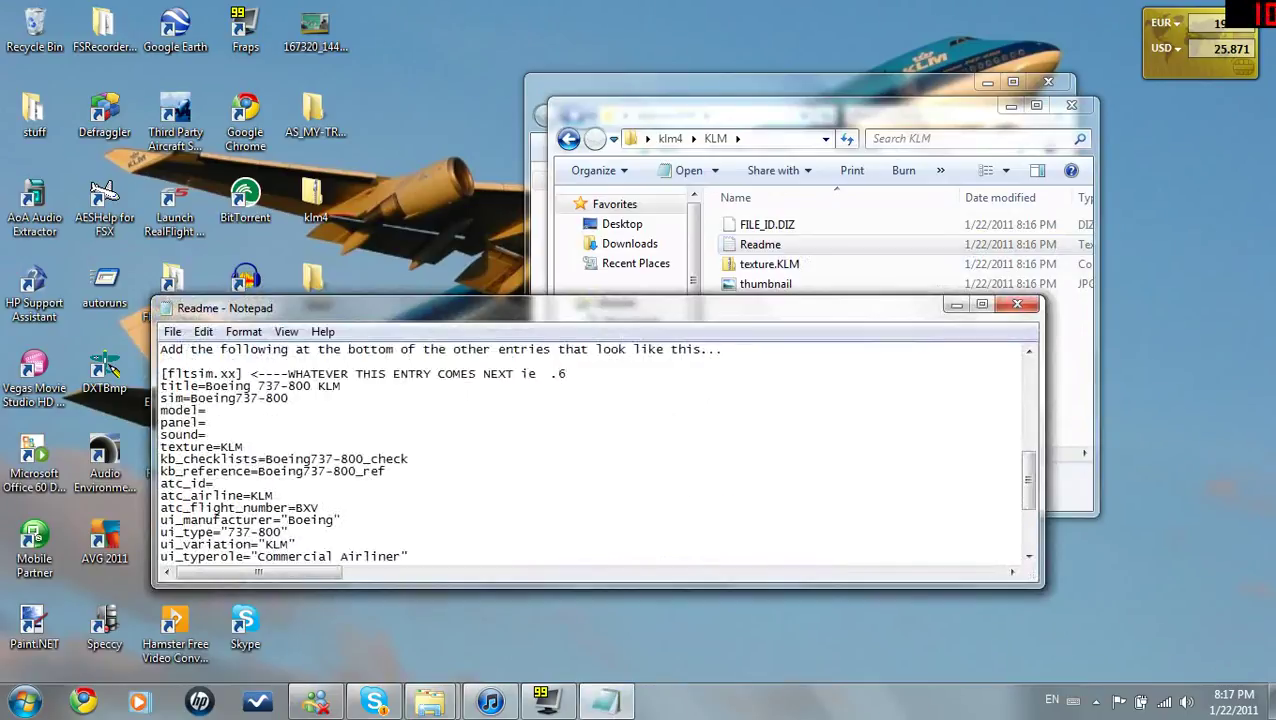
{"action": "left_click_drag", "start_coordinate": [160, 373], "coordinate": [430, 435]}
{"action": "left_click", "coordinate": [160, 470]}
{"action": "scroll", "coordinate": [596, 450], "scroll_direction": "up", "scroll_amount": 4}
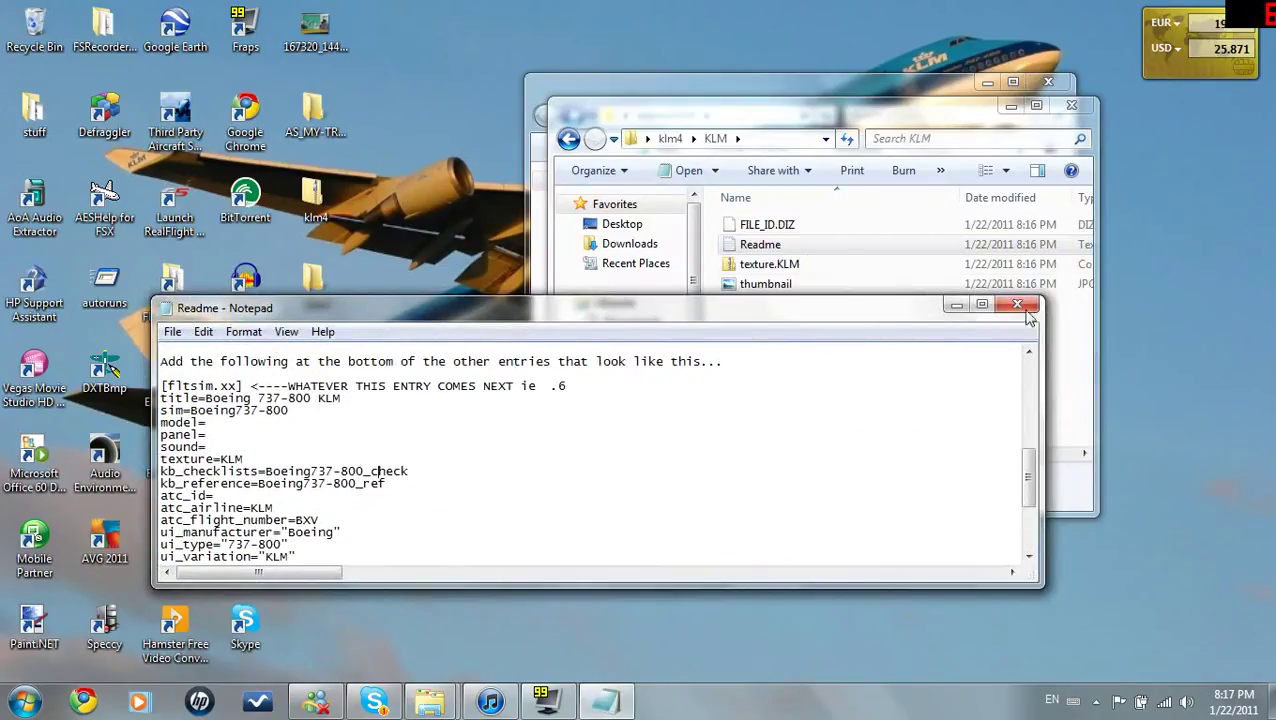
{"action": "left_click", "coordinate": [1068, 97]}
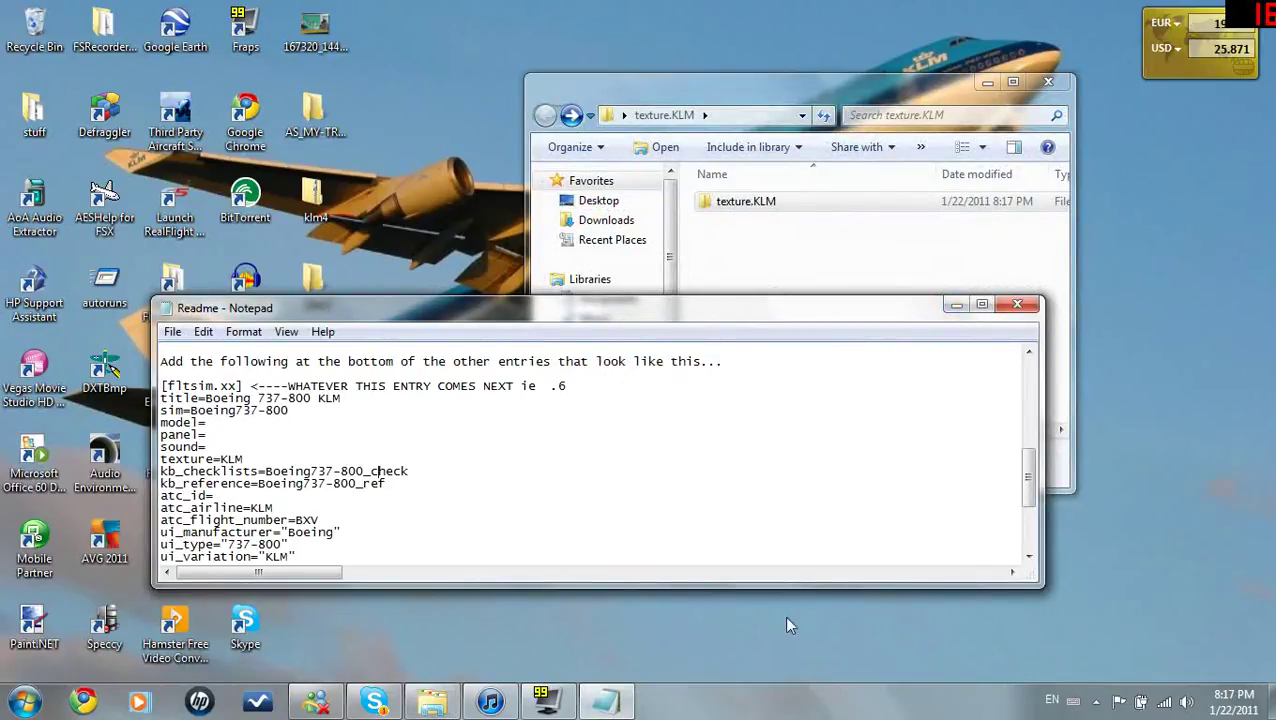
{"action": "left_click", "coordinate": [608, 700]}
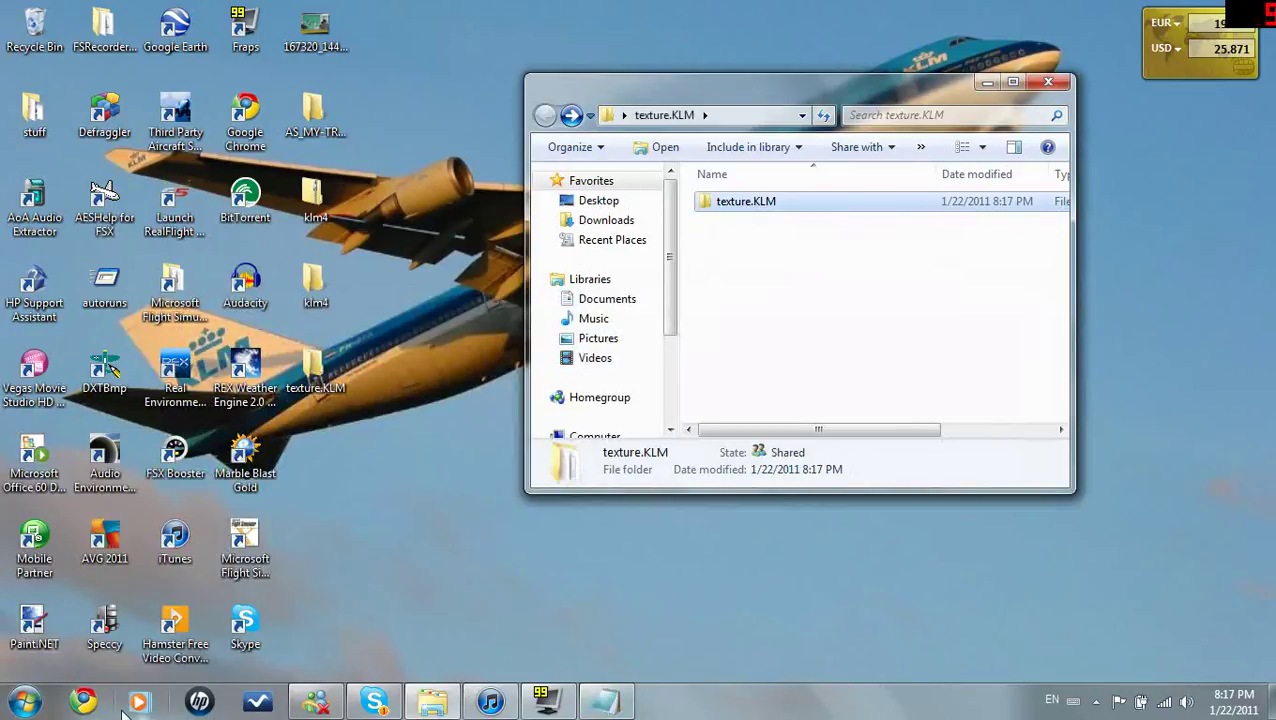
- Open the Program Files (x86) folder on Local Disk (C:) in a new folder window
{"action": "left_click", "coordinate": [24, 700]}
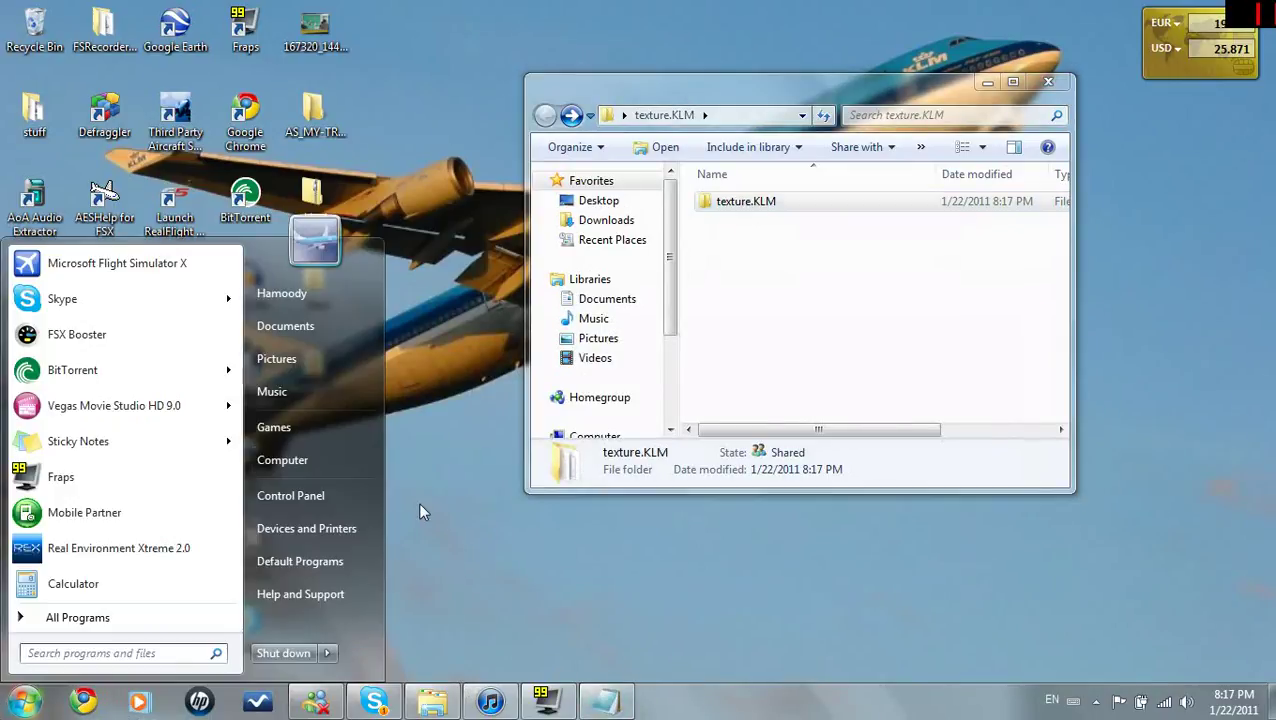
{"action": "left_click", "coordinate": [352, 462]}
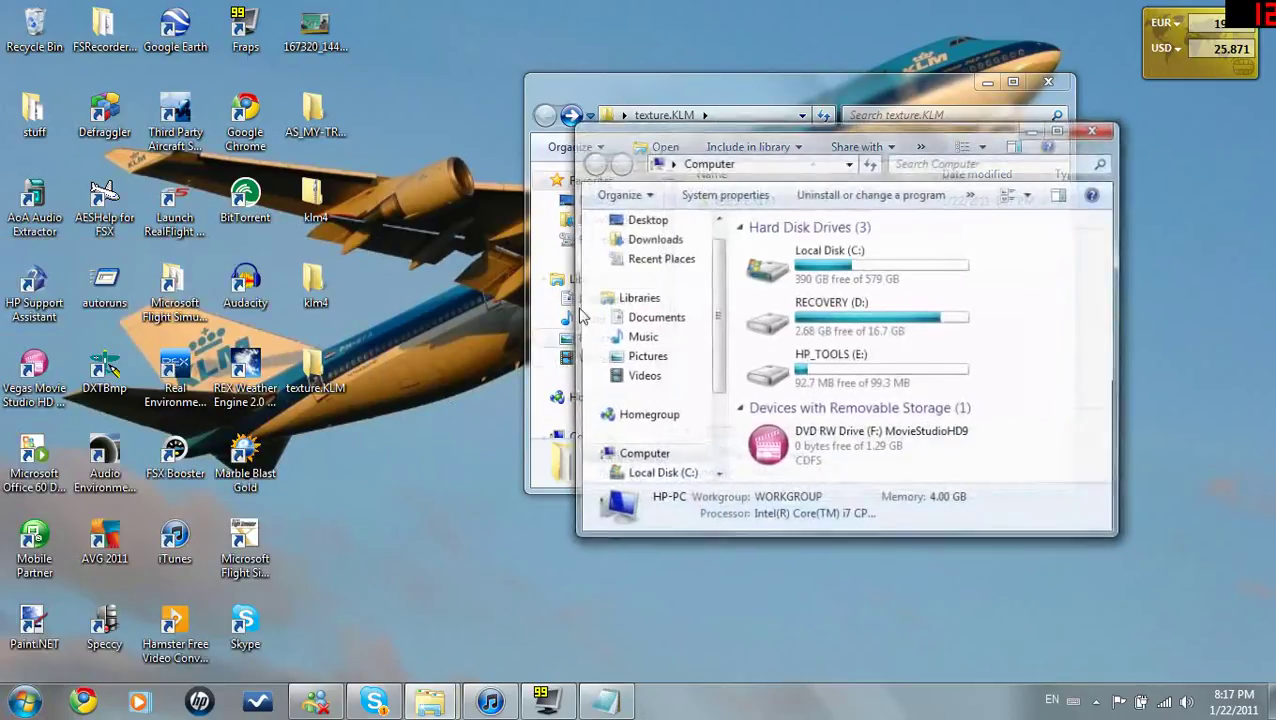
{"action": "double_click", "coordinate": [818, 278]}
{"action": "scroll", "coordinate": [855, 380], "scroll_direction": "down", "scroll_amount": 1}
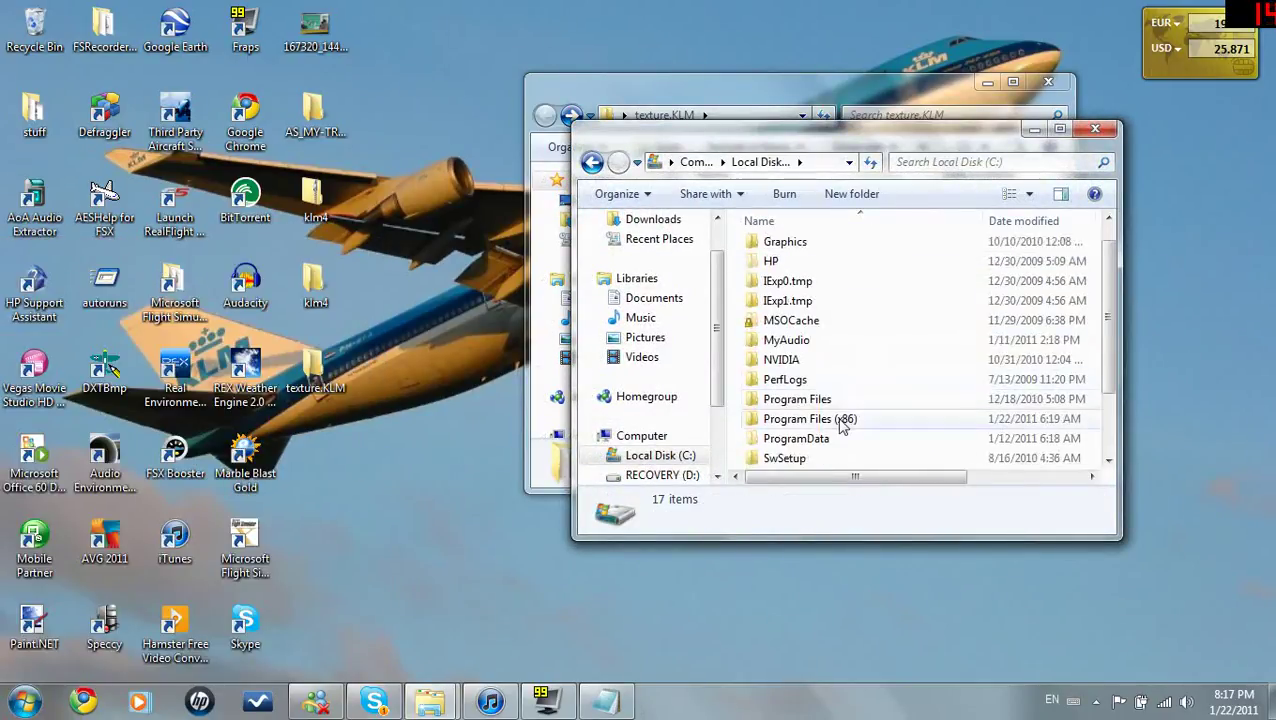
{"action": "left_click", "coordinate": [838, 423]}
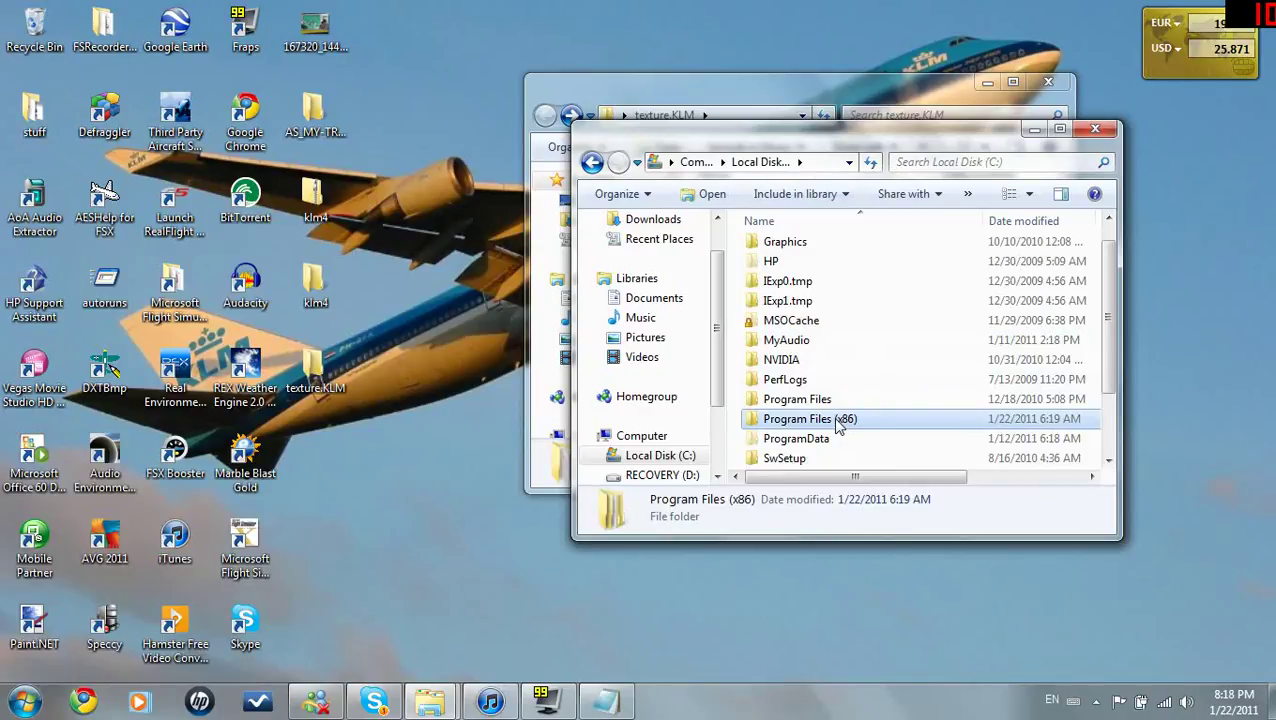
{"action": "left_click", "coordinate": [836, 401]}
{"action": "left_click", "coordinate": [838, 421]}
{"action": "double_click", "coordinate": [838, 423]}
- Go into the Microsoft Games folder and open its Microsoft Flight Simulator X folder
{"action": "scroll", "coordinate": [850, 380], "scroll_direction": "down", "scroll_amount": 5}
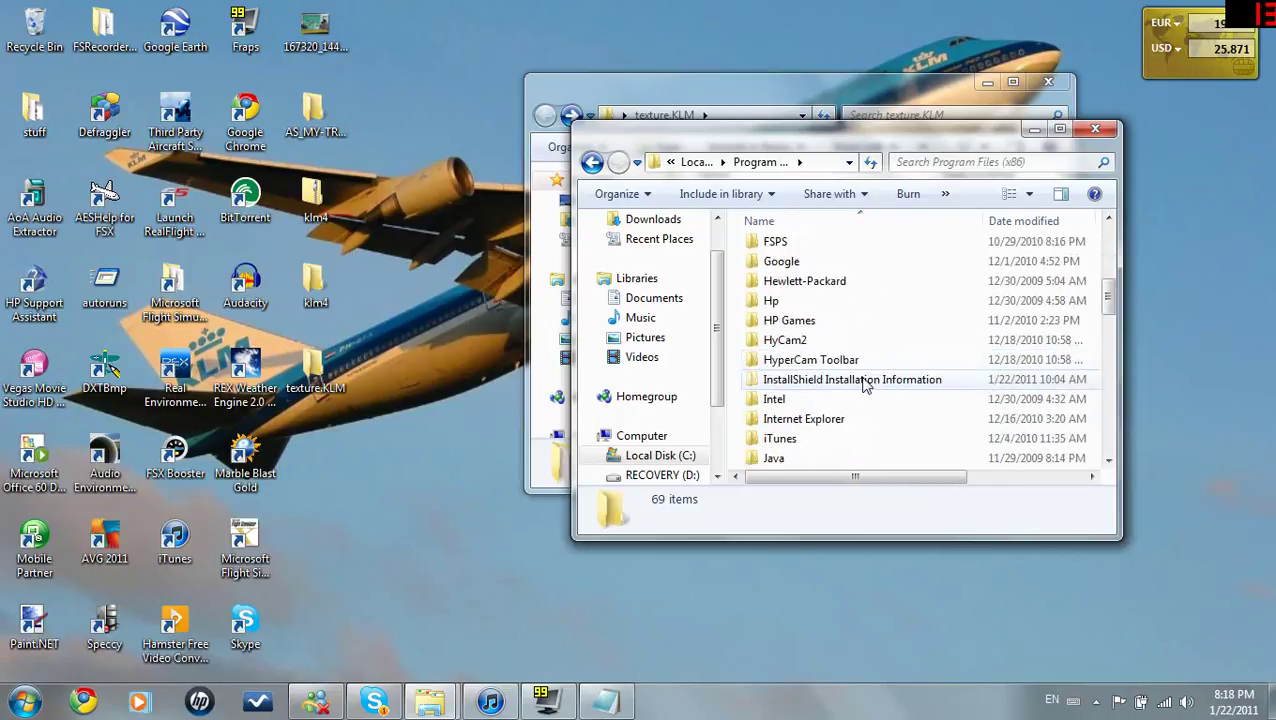
{"action": "scroll", "coordinate": [866, 385], "scroll_direction": "down", "scroll_amount": 4}
{"action": "scroll", "coordinate": [850, 300], "scroll_direction": "down", "scroll_amount": 1}
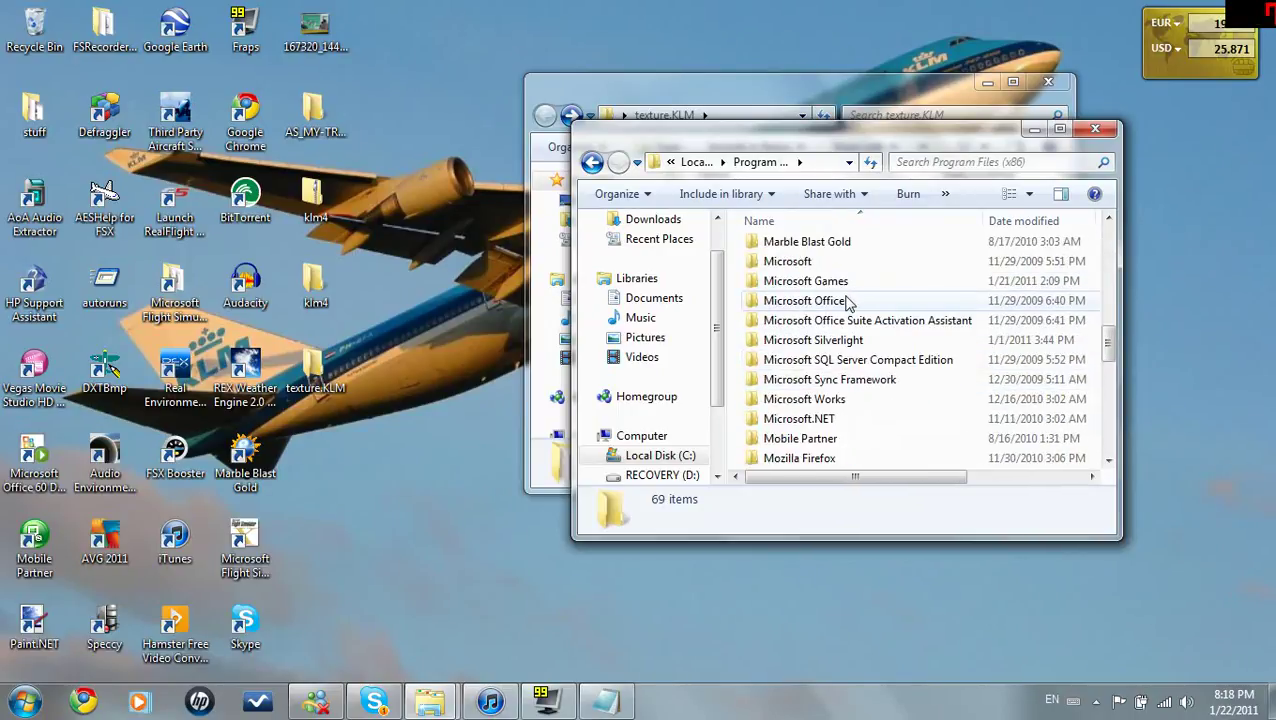
{"action": "double_click", "coordinate": [840, 285]}
{"action": "left_click", "coordinate": [840, 276]}
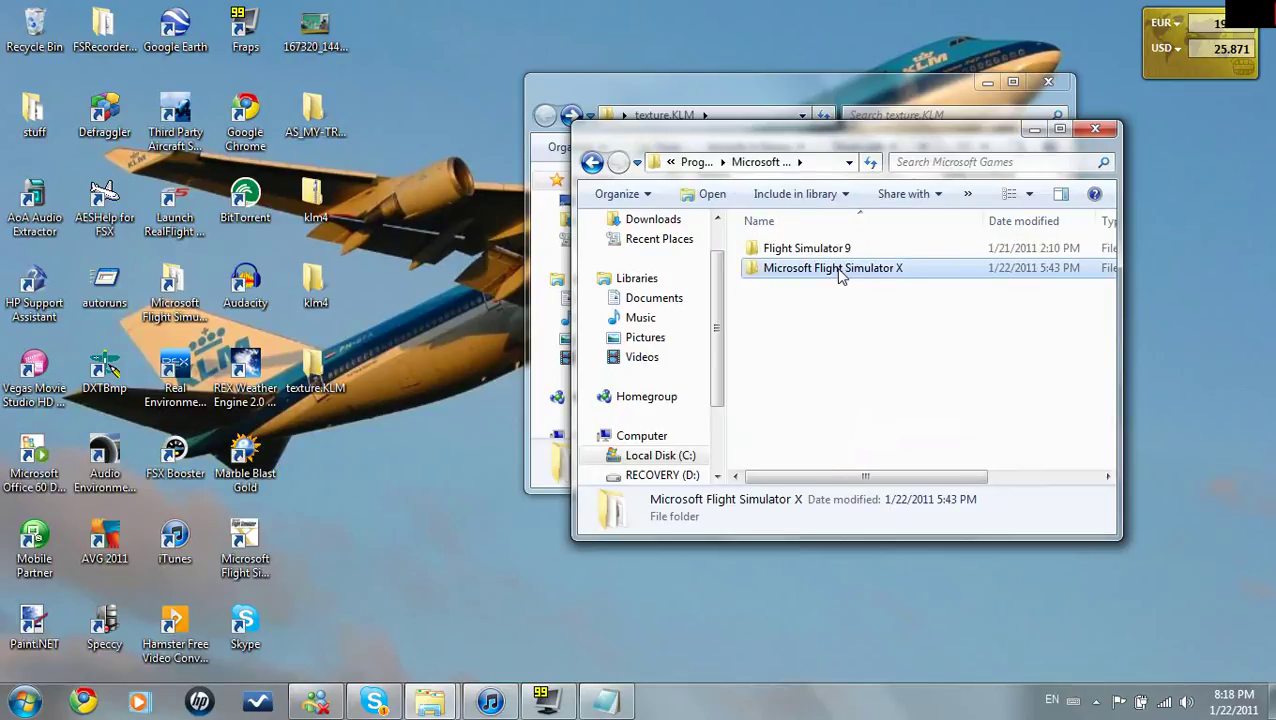
{"action": "double_click", "coordinate": [840, 270]}
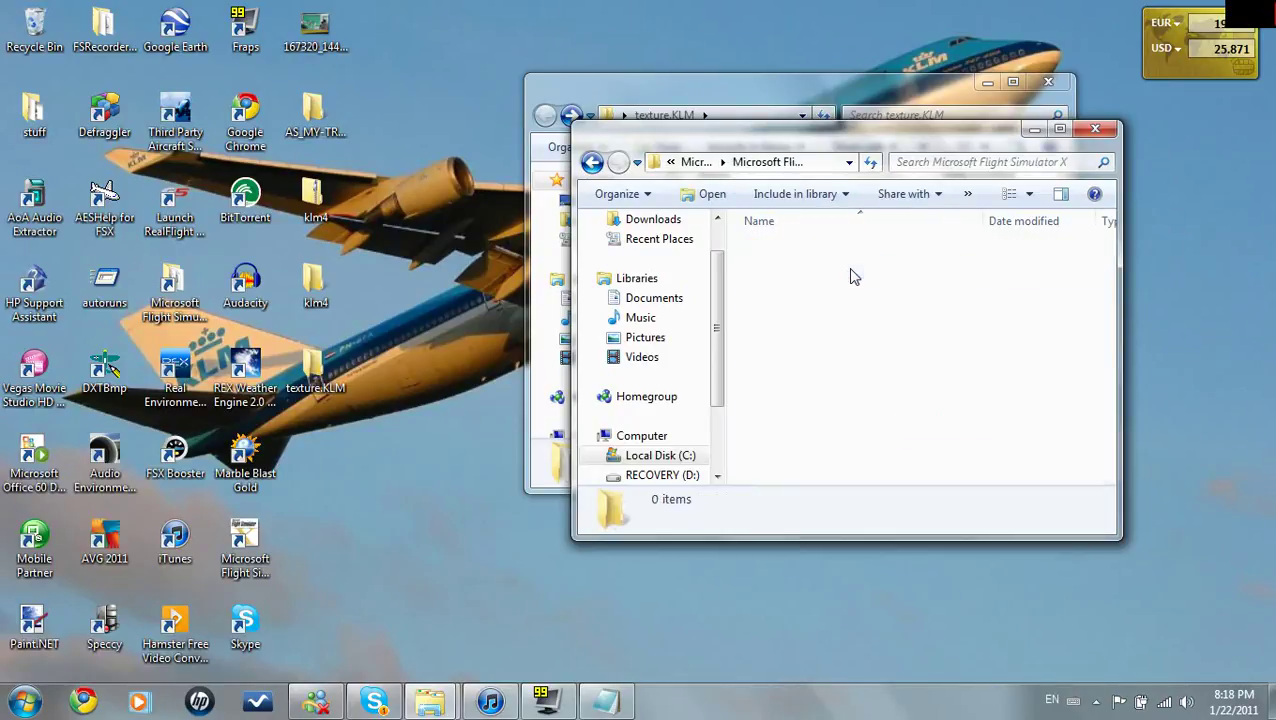
- Open the B737_800 aircraft folder under SimObjects\Airplanes
{"action": "scroll", "coordinate": [850, 379], "scroll_direction": "down", "scroll_amount": 1}
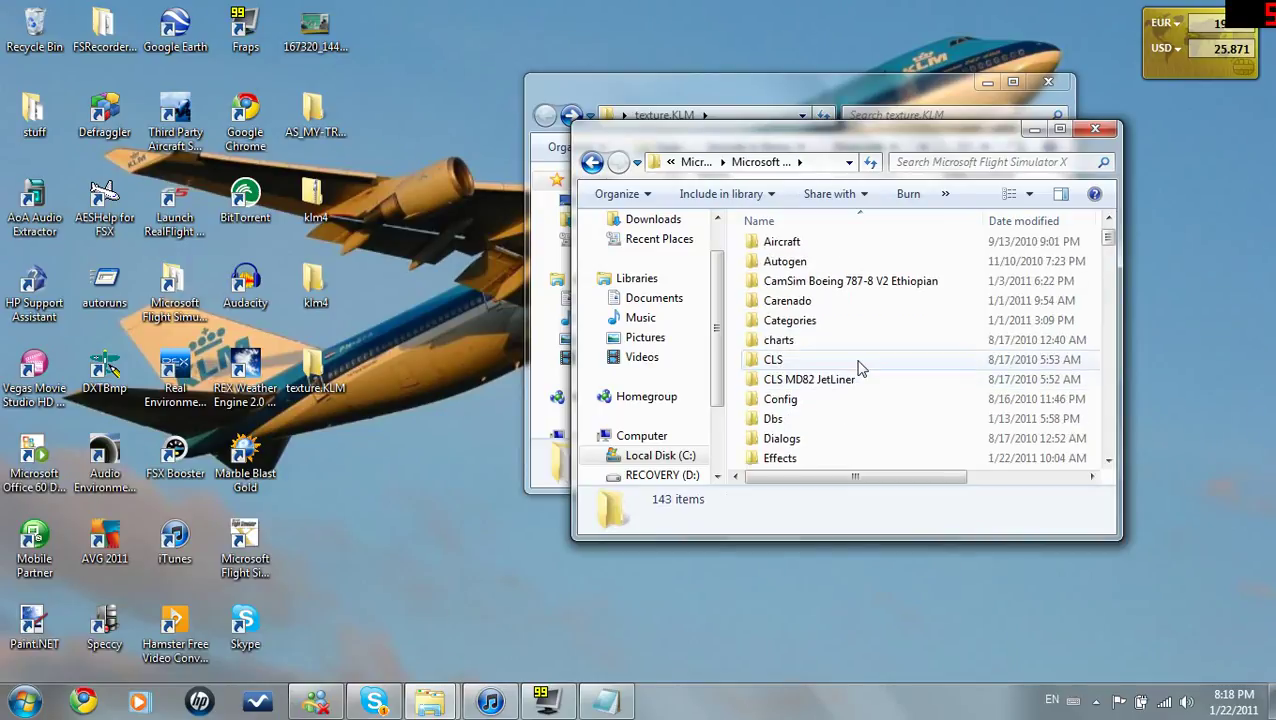
{"action": "scroll", "coordinate": [855, 390], "scroll_direction": "down", "scroll_amount": 6}
{"action": "scroll", "coordinate": [852, 408], "scroll_direction": "down", "scroll_amount": 5}
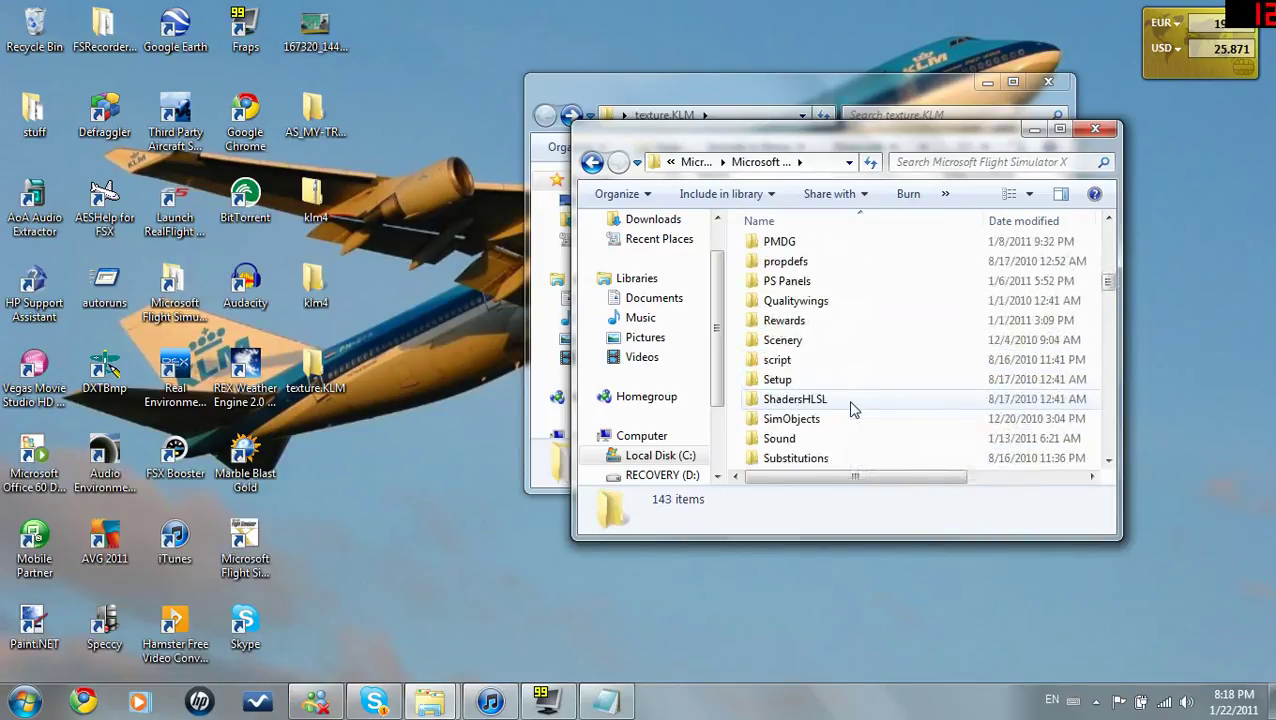
{"action": "double_click", "coordinate": [857, 321]}
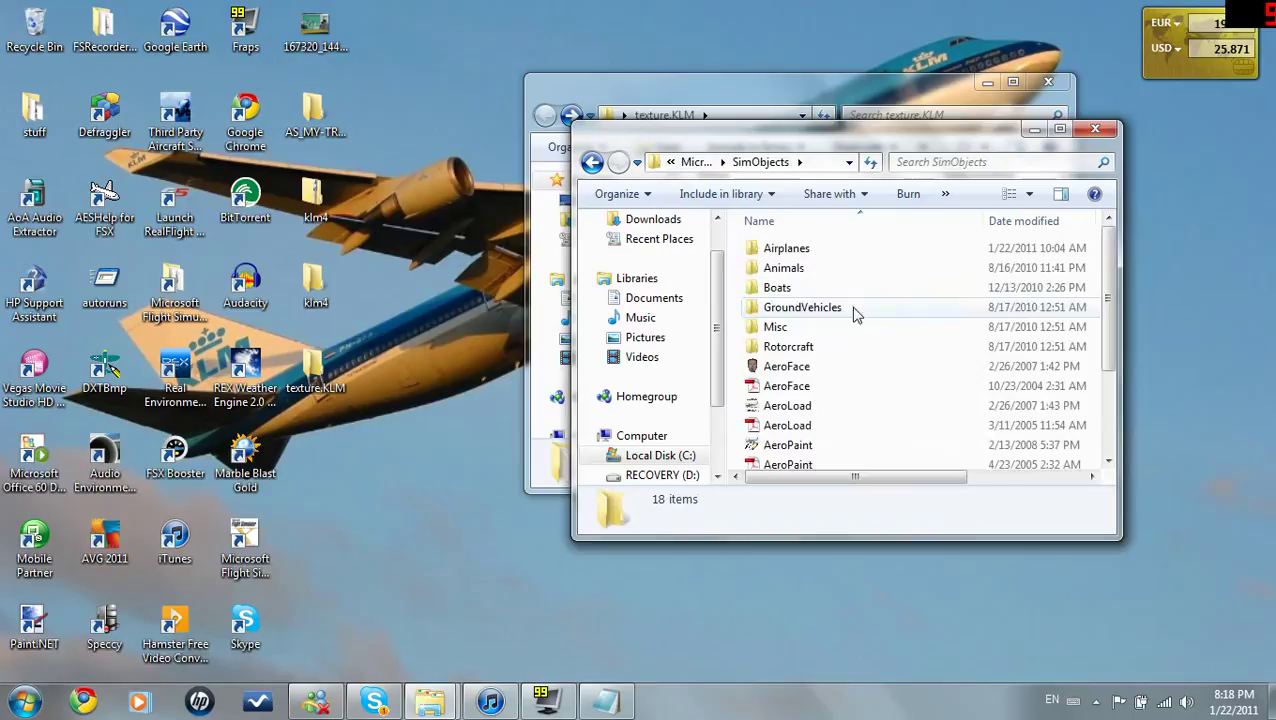
{"action": "double_click", "coordinate": [806, 251]}
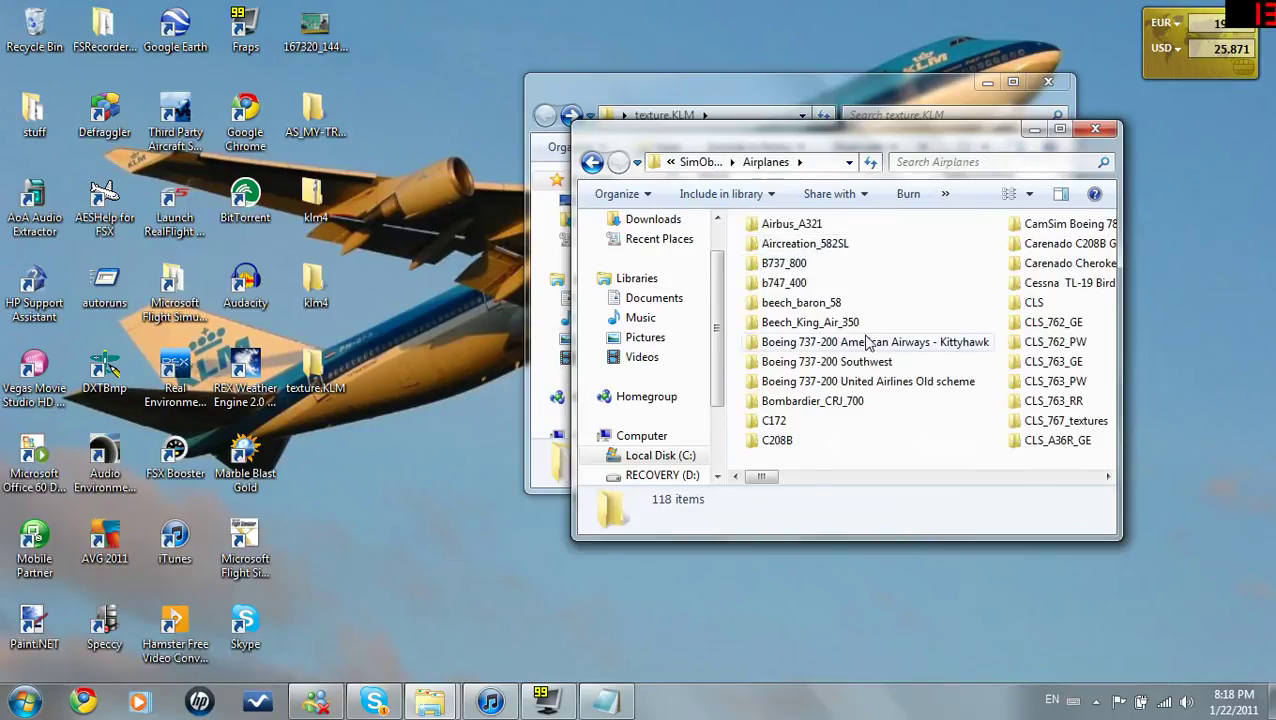
{"action": "double_click", "coordinate": [786, 263]}
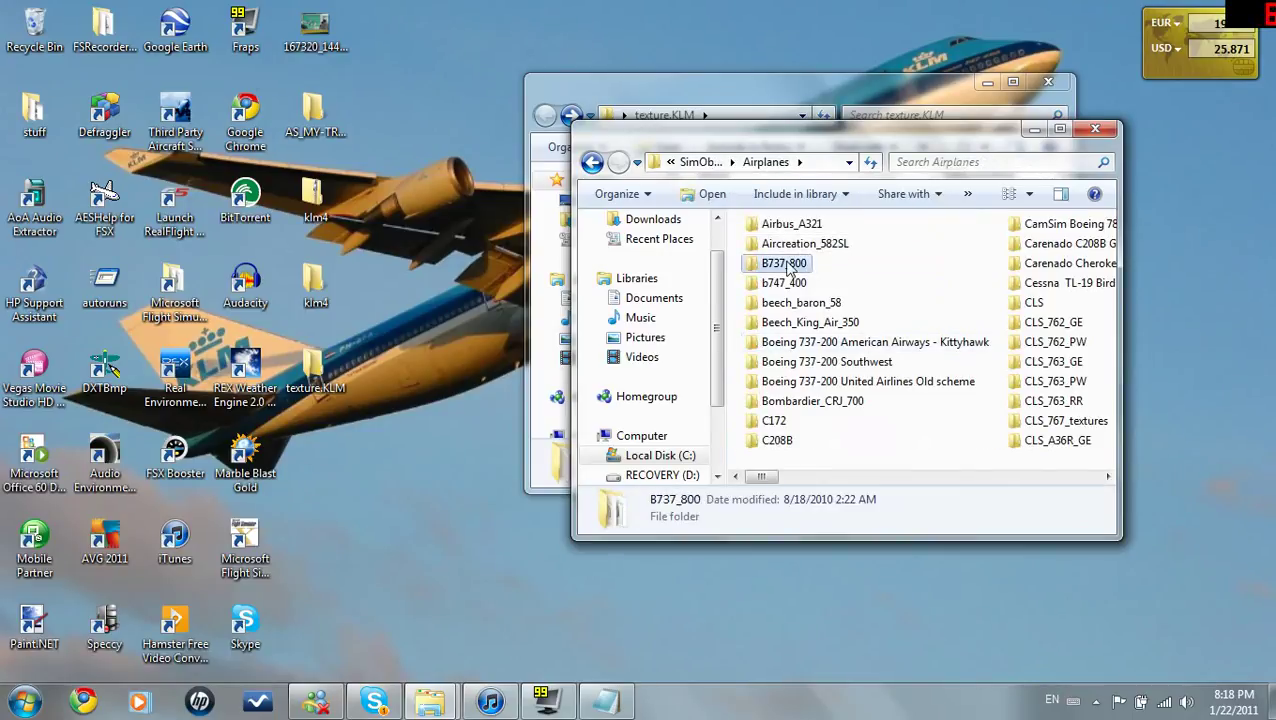
- Arrange the B737_800 and texture.KLM folder windows side by side
{"action": "left_click_drag", "start_coordinate": [804, 149], "coordinate": [347, 146]}
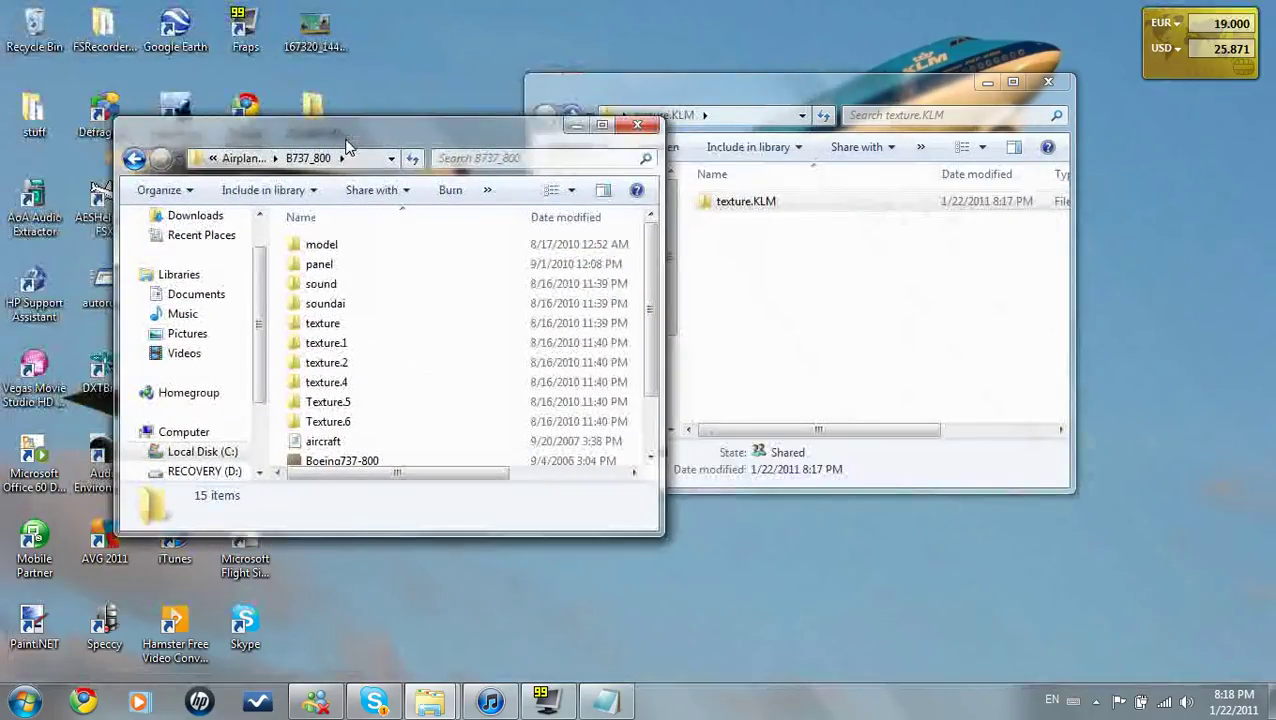
{"action": "left_click", "coordinate": [765, 160]}
{"action": "left_click_drag", "start_coordinate": [705, 98], "coordinate": [857, 91]}
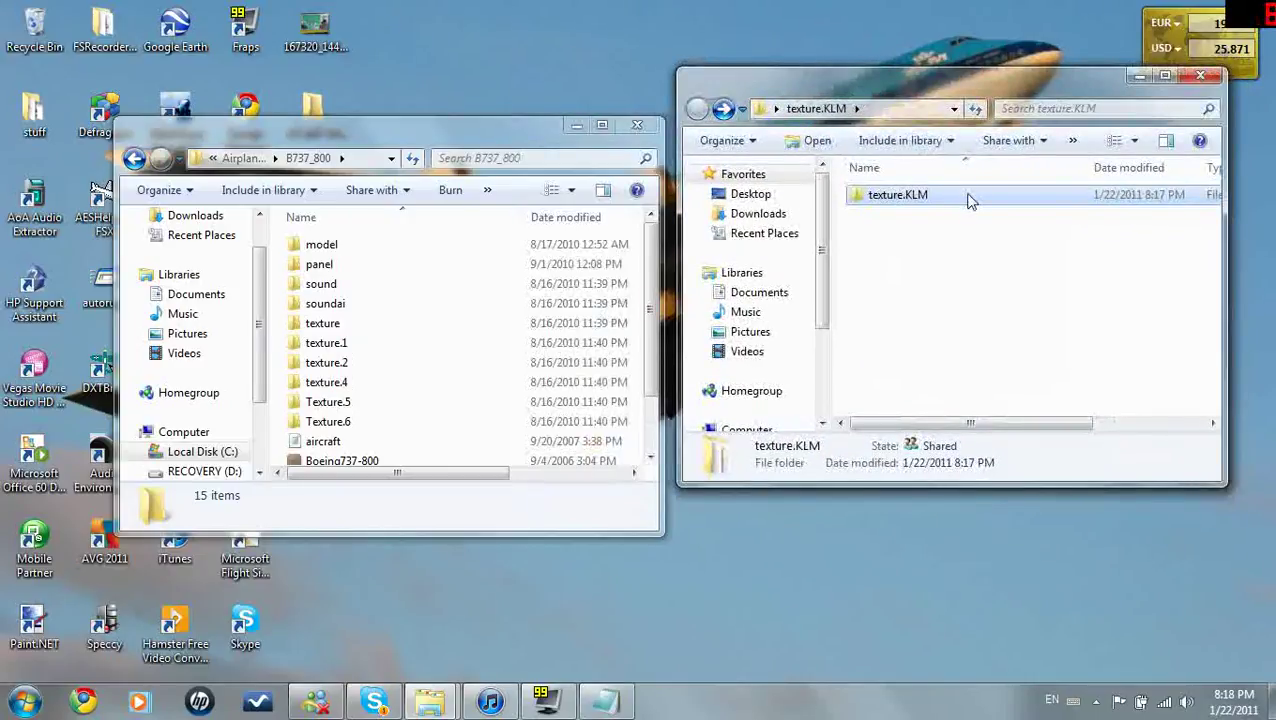
- Check the files in the inner texture.KLM folder, move that folder into B737_800 and close the emptied folder's window
{"action": "left_click_drag", "start_coordinate": [968, 200], "coordinate": [915, 198]}
{"action": "double_click", "coordinate": [915, 198]}
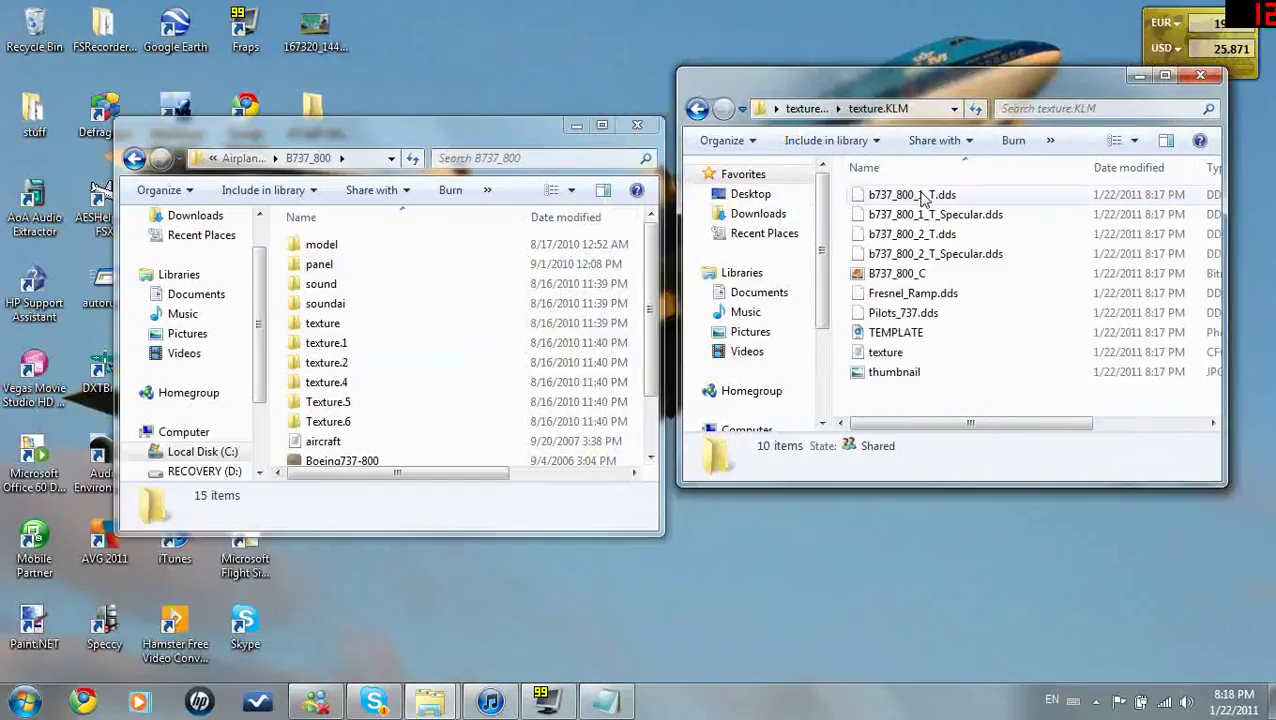
{"action": "left_click", "coordinate": [697, 108]}
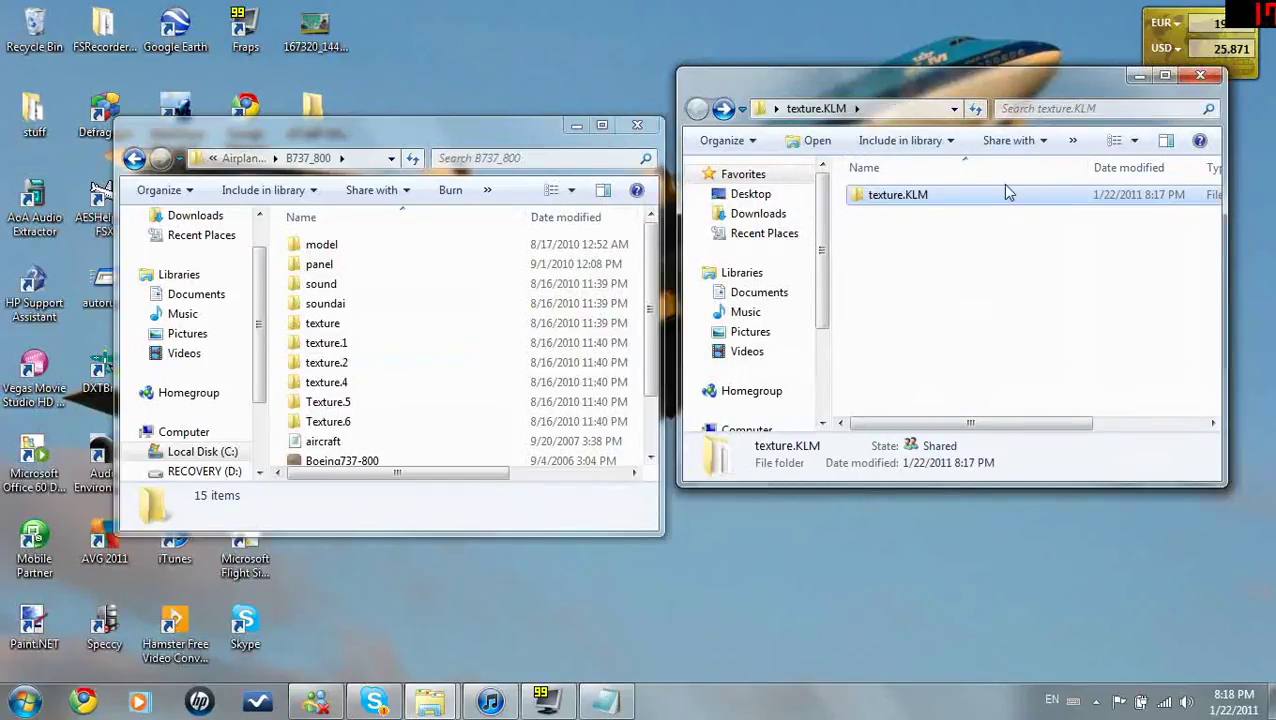
{"action": "left_click_drag", "start_coordinate": [1006, 186], "coordinate": [488, 474]}
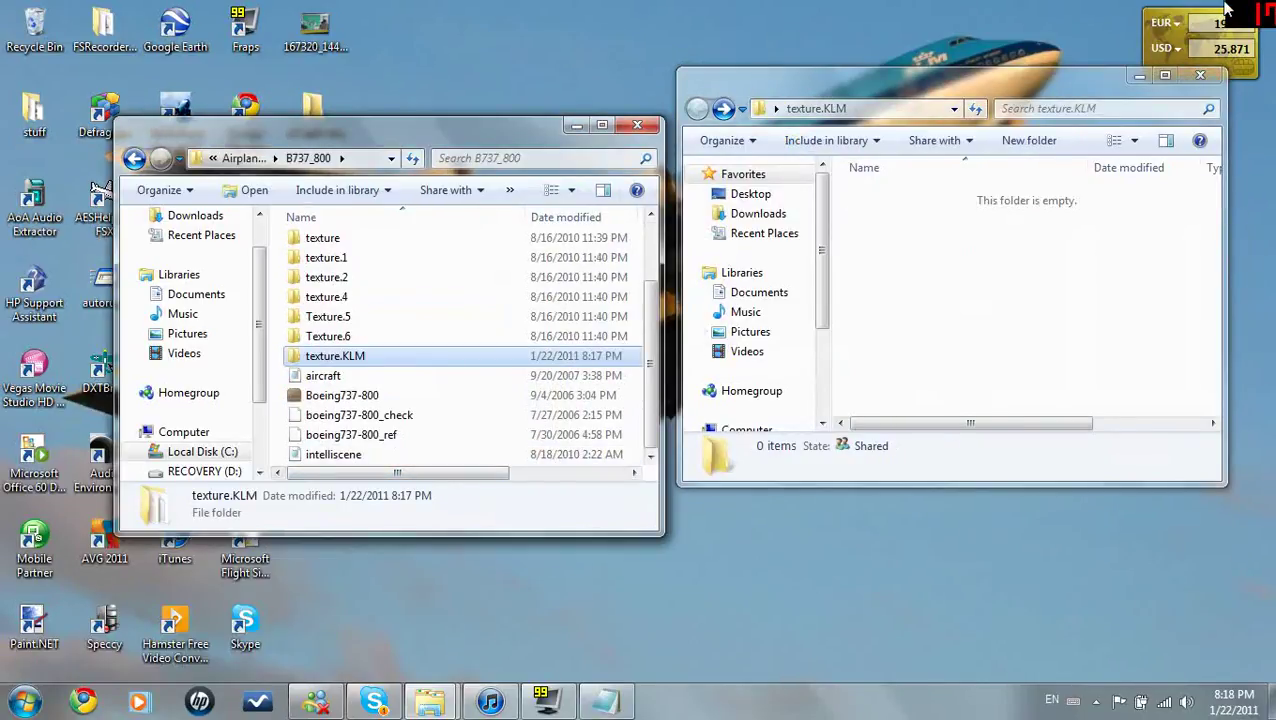
{"action": "left_click", "coordinate": [1200, 75]}
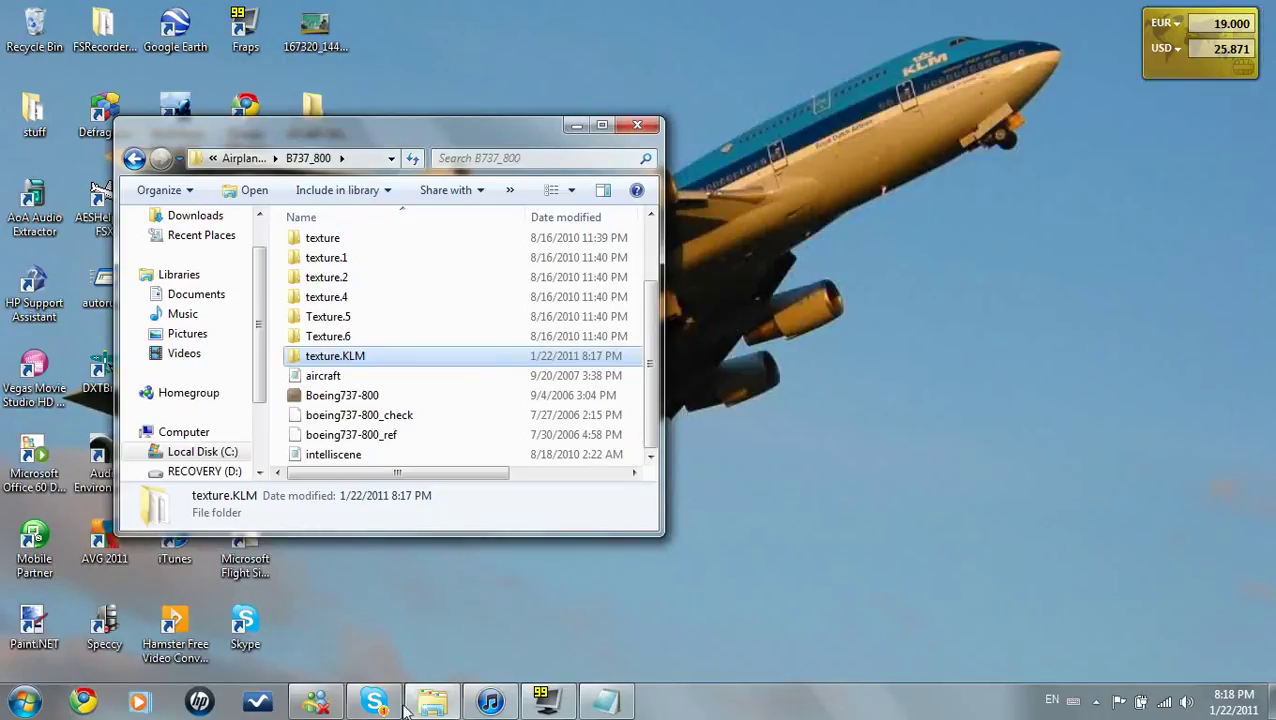
- Restore the Readme, copy its whole KLM entry from the [fltsim.xx] line through the description line, and close the Readme
{"action": "left_click", "coordinate": [607, 703]}
{"action": "left_click_drag", "start_coordinate": [320, 298], "coordinate": [527, 207]}
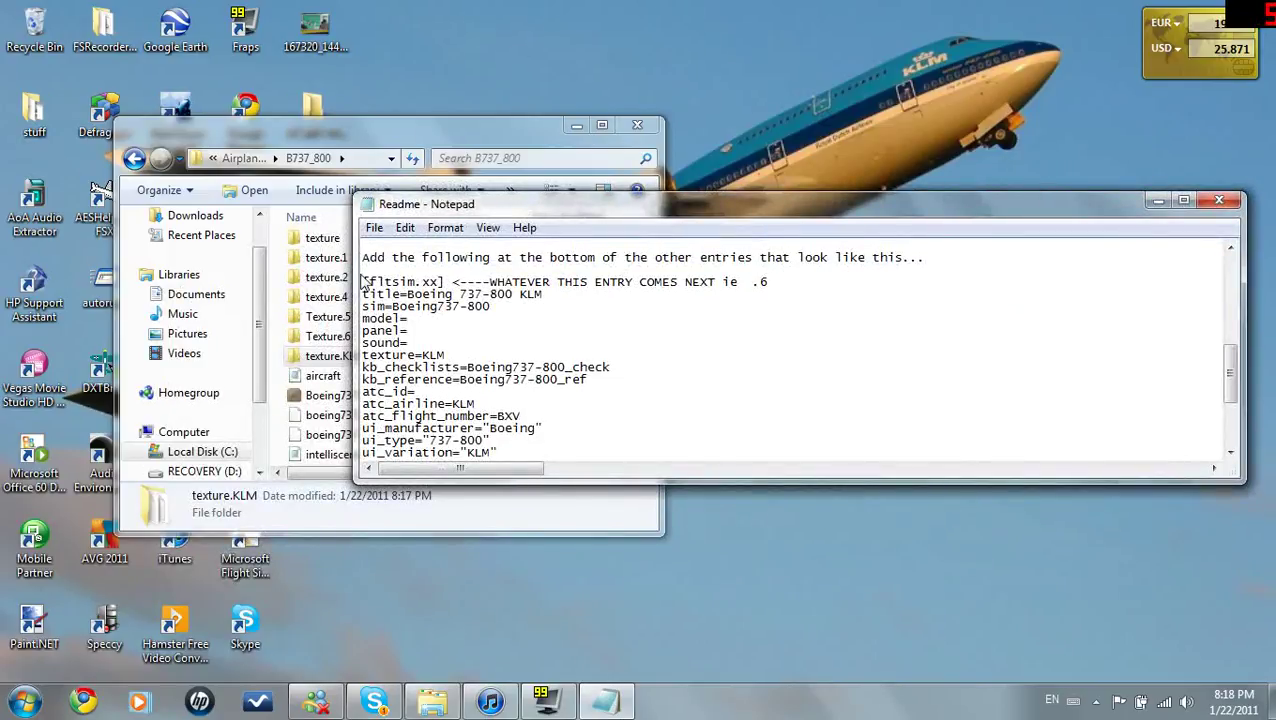
{"action": "left_click_drag", "start_coordinate": [362, 282], "coordinate": [362, 356]}
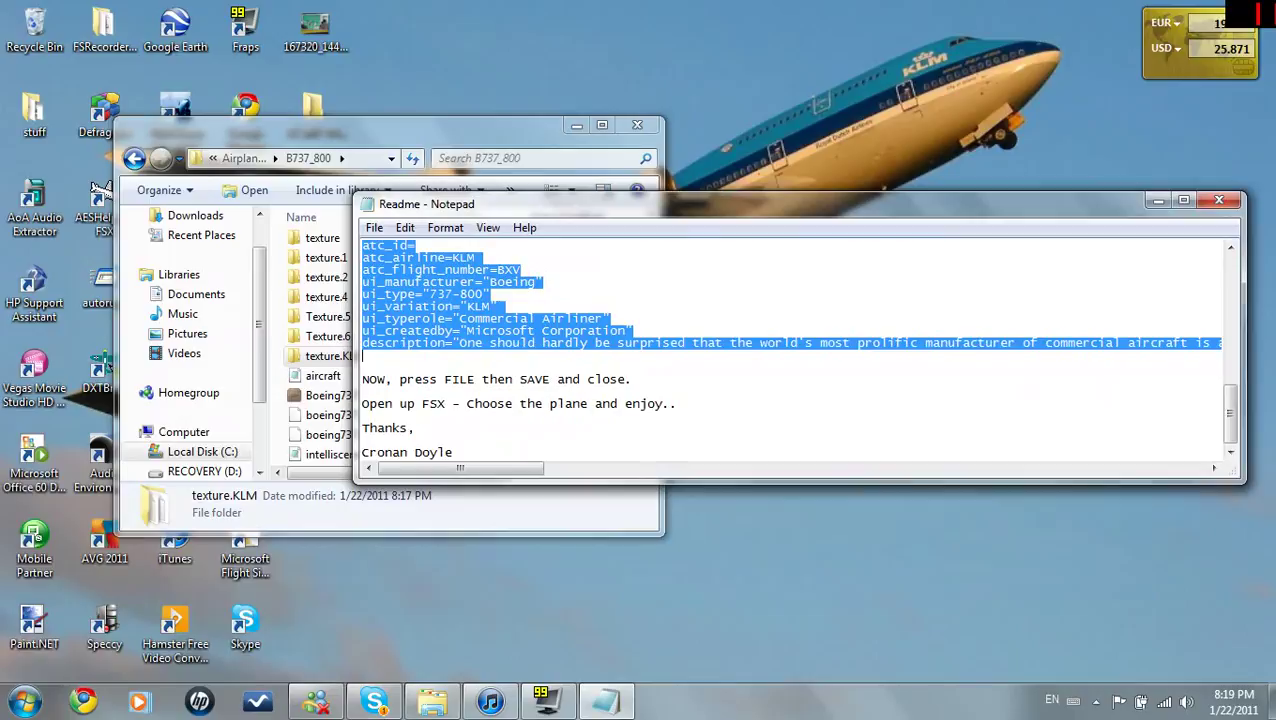
{"action": "scroll", "coordinate": [797, 349], "scroll_direction": "up", "scroll_amount": 4}
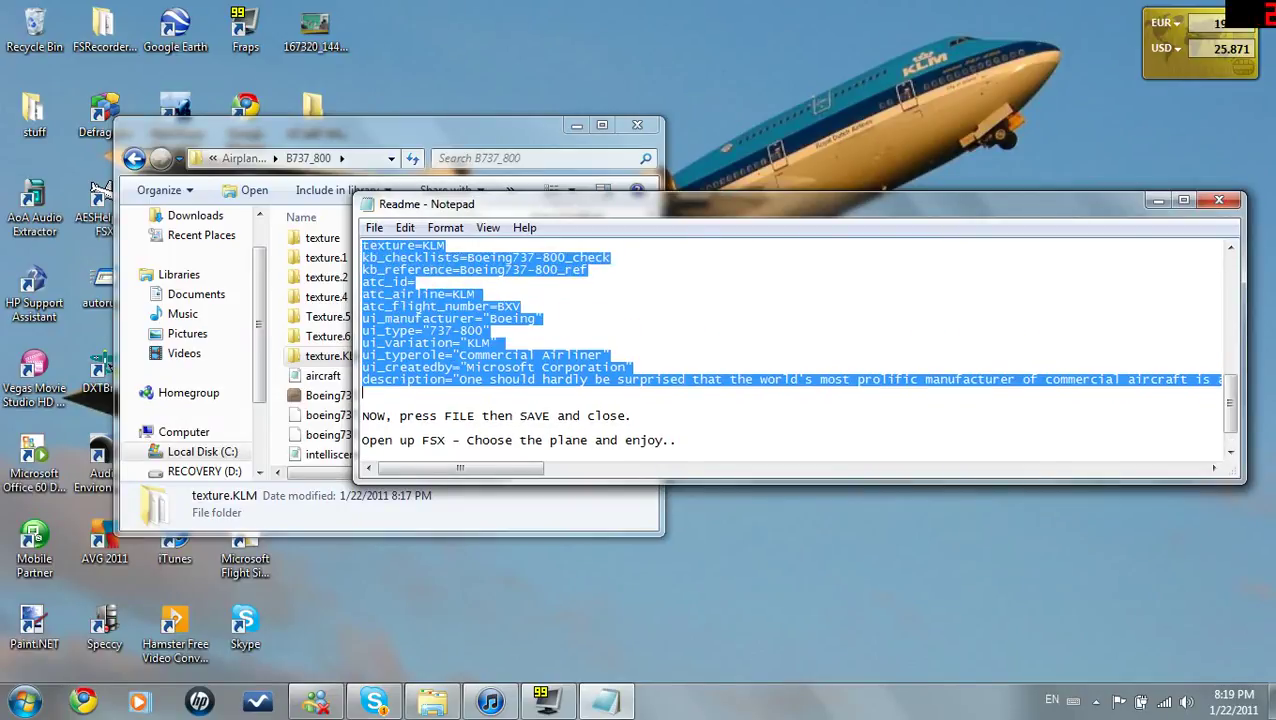
{"action": "scroll", "coordinate": [797, 349], "scroll_direction": "down", "scroll_amount": 4}
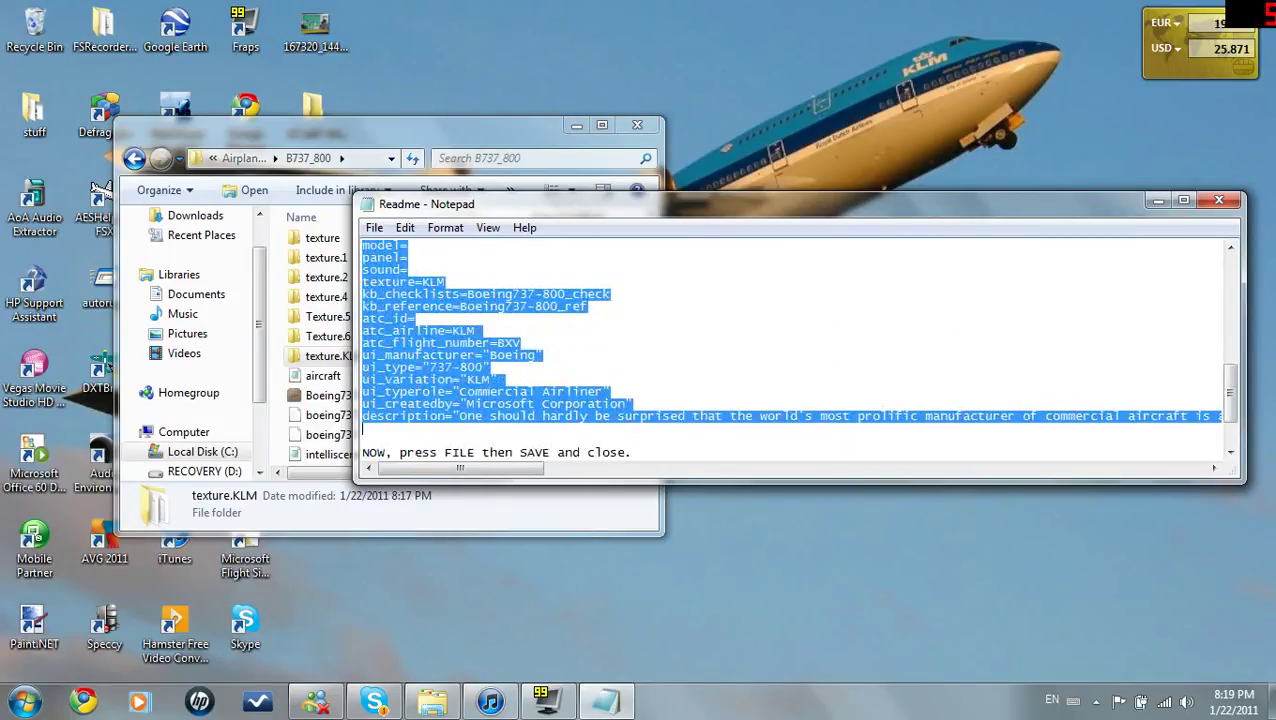
{"action": "scroll", "coordinate": [797, 349], "scroll_direction": "up", "scroll_amount": 3}
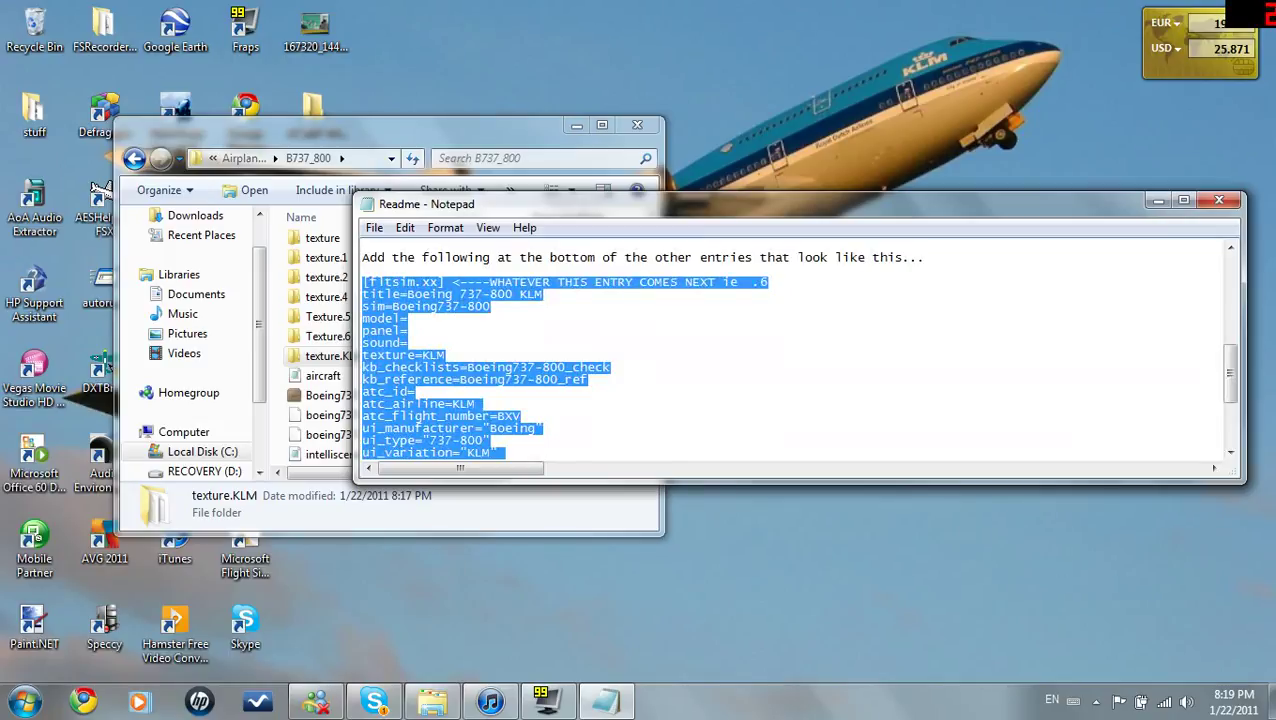
{"action": "scroll", "coordinate": [797, 349], "scroll_direction": "down", "scroll_amount": 4}
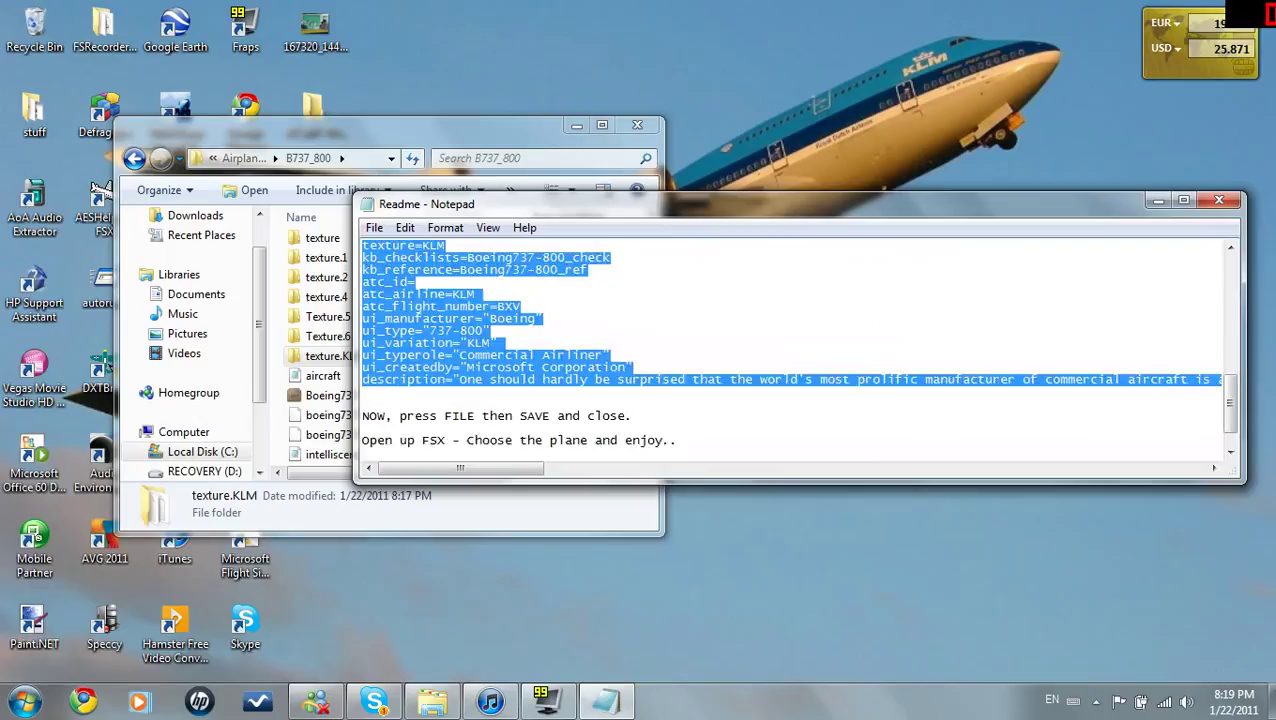
{"action": "scroll", "coordinate": [797, 349], "scroll_direction": "up", "scroll_amount": 5}
{"action": "scroll", "coordinate": [797, 349], "scroll_direction": "down", "scroll_amount": 3}
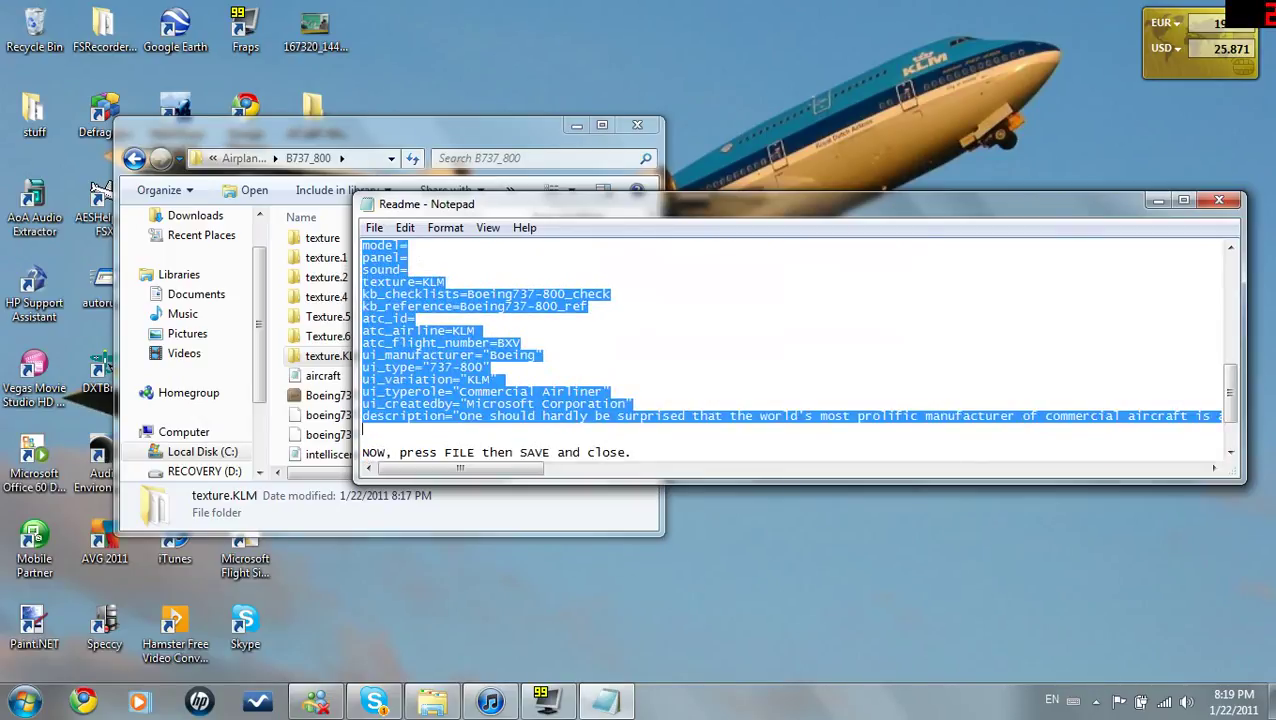
{"action": "right_click", "coordinate": [400, 366]}
{"action": "left_click", "coordinate": [447, 432]}
{"action": "left_click", "coordinate": [1219, 201]}
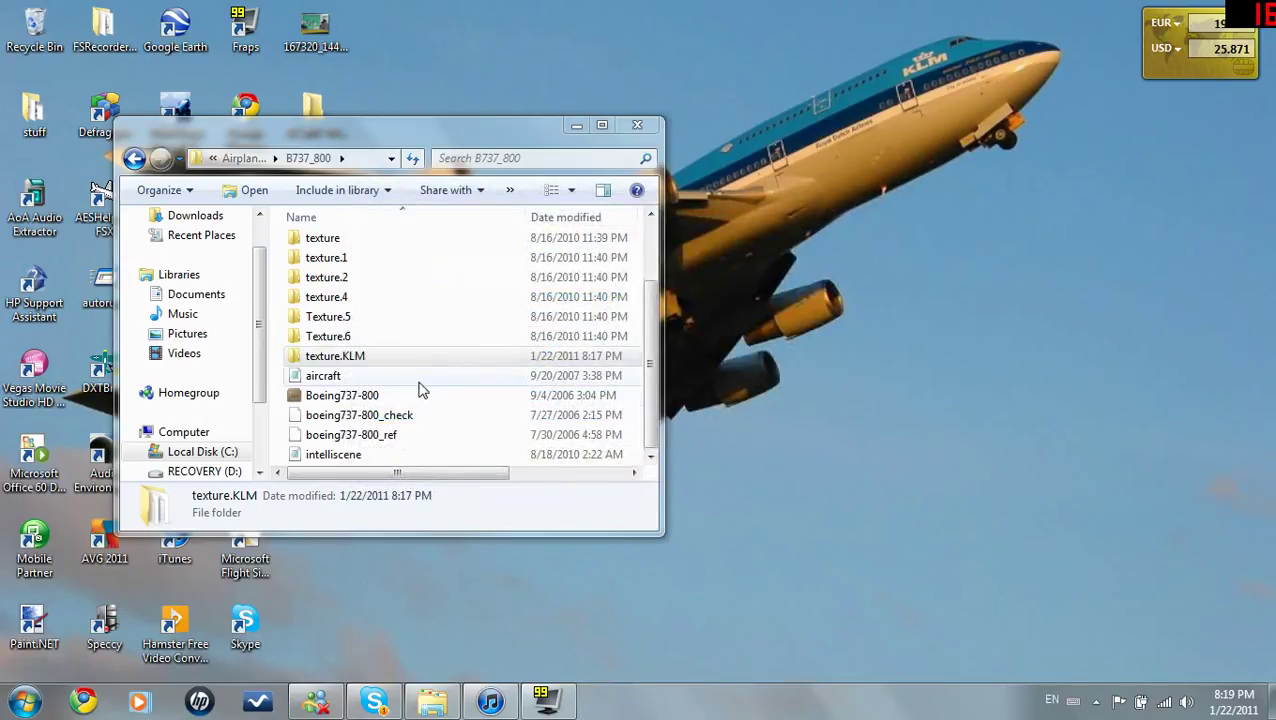
{"action": "left_click", "coordinate": [418, 379]}
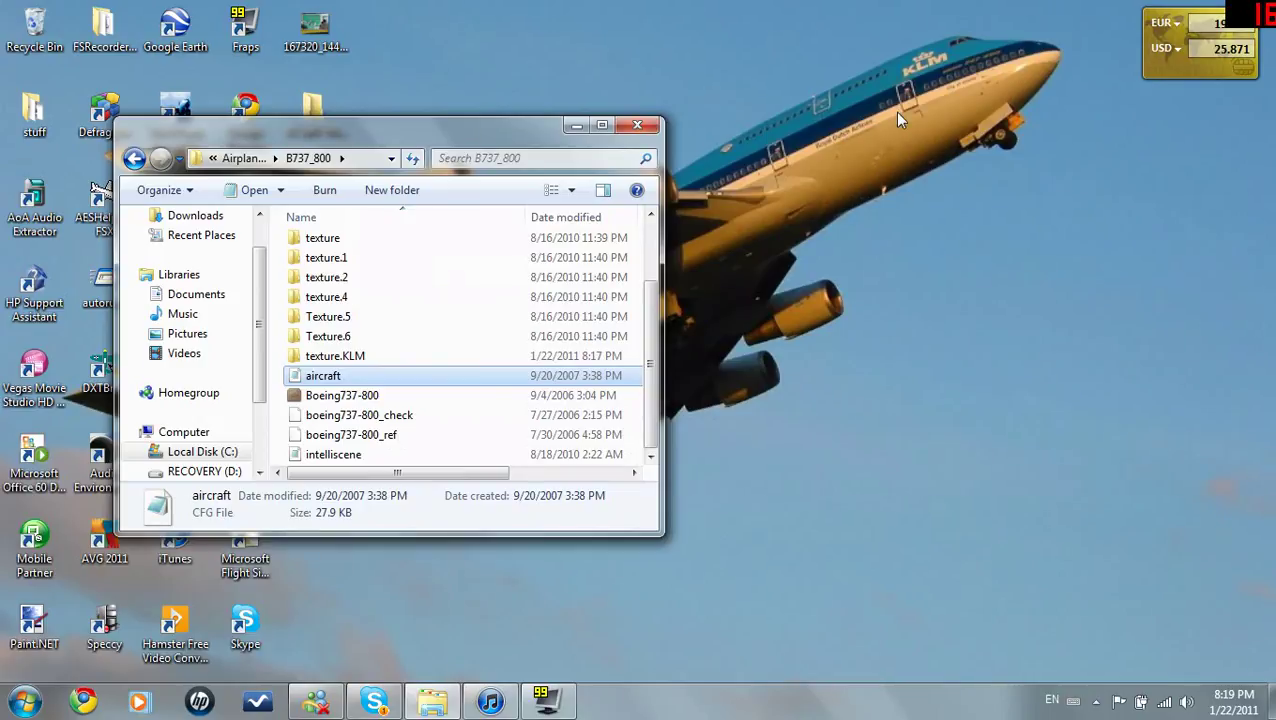
{"action": "left_click_drag", "start_coordinate": [931, 28], "coordinate": [1068, 141]}
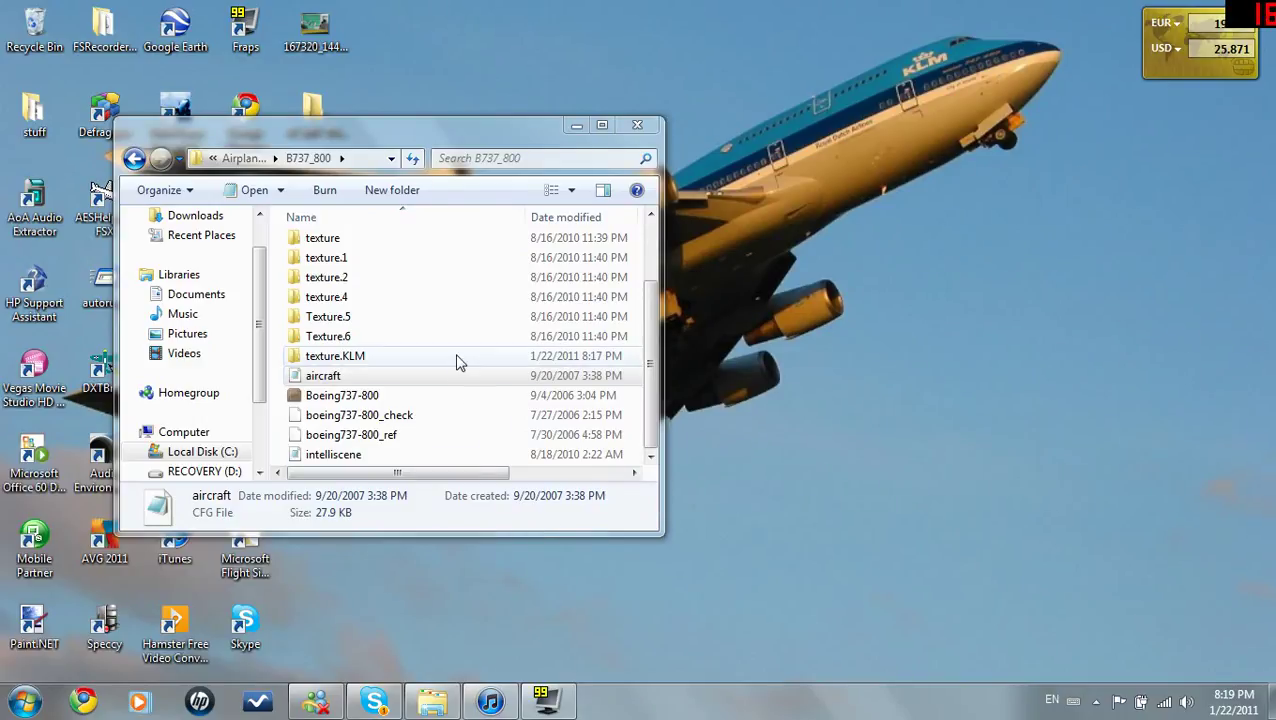
{"action": "left_click", "coordinate": [420, 379]}
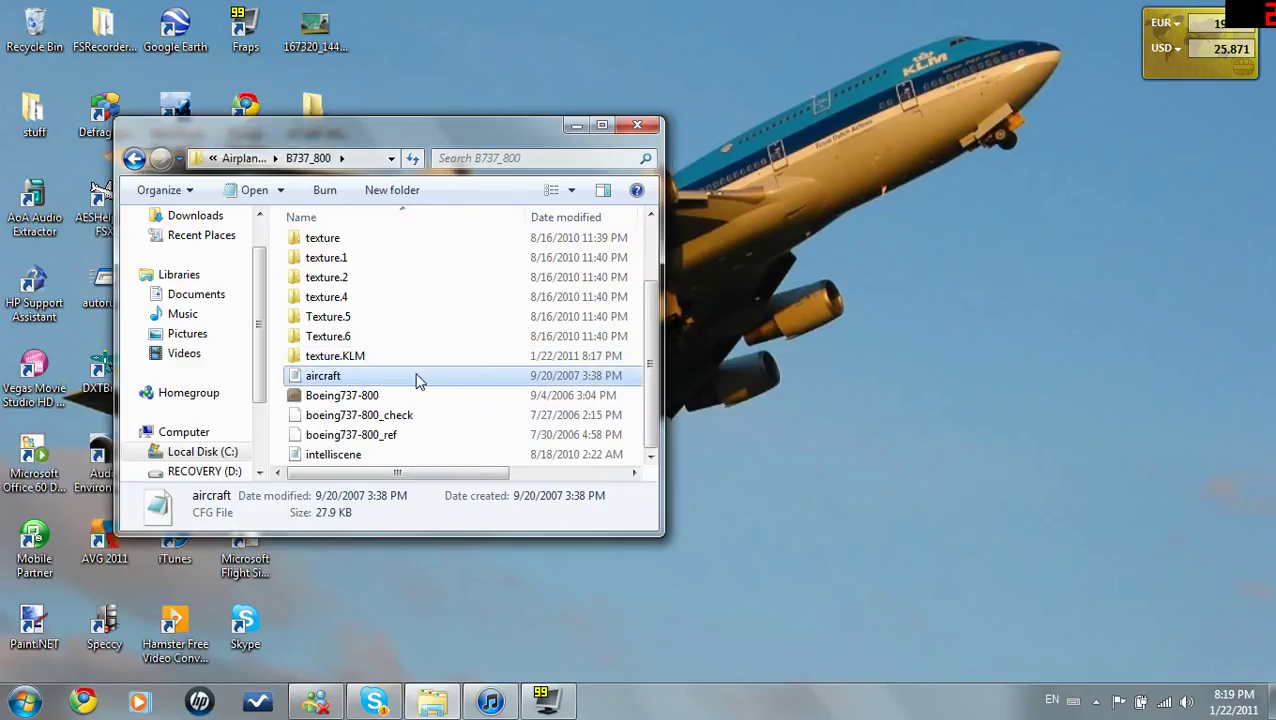
{"action": "right_click", "coordinate": [419, 381]}
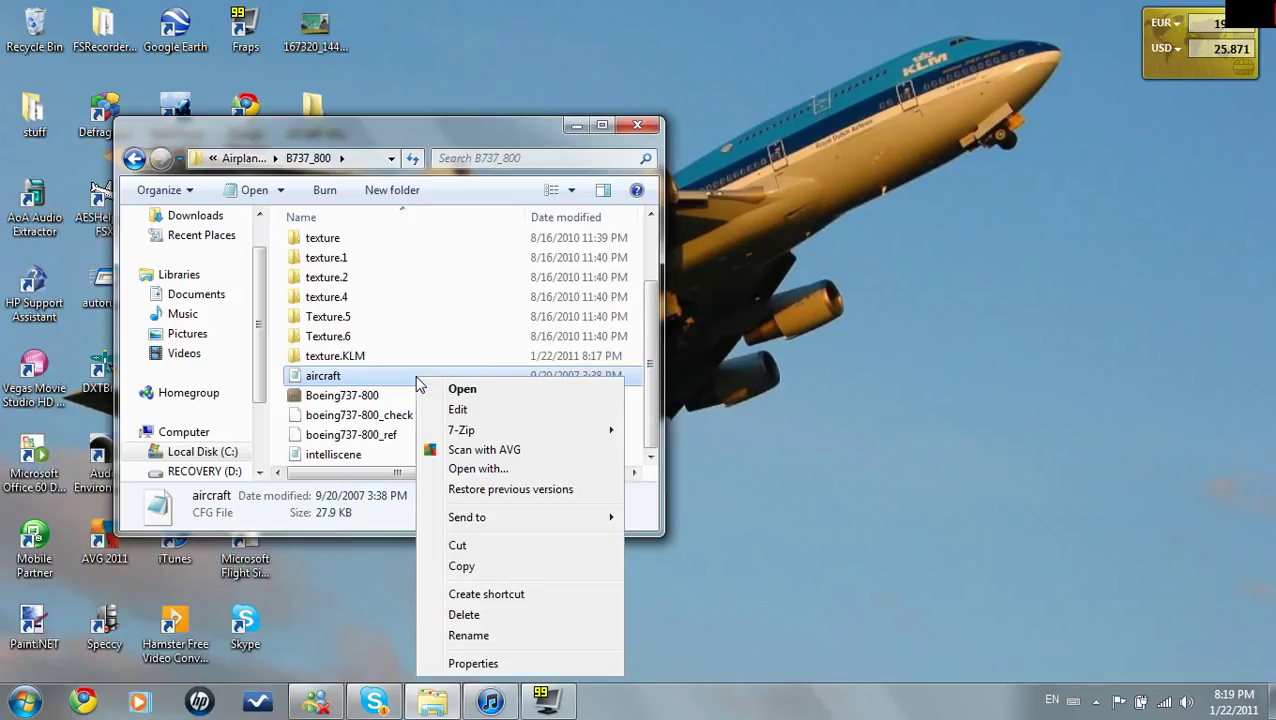
{"action": "left_click", "coordinate": [405, 356]}
{"action": "left_click", "coordinate": [390, 376]}
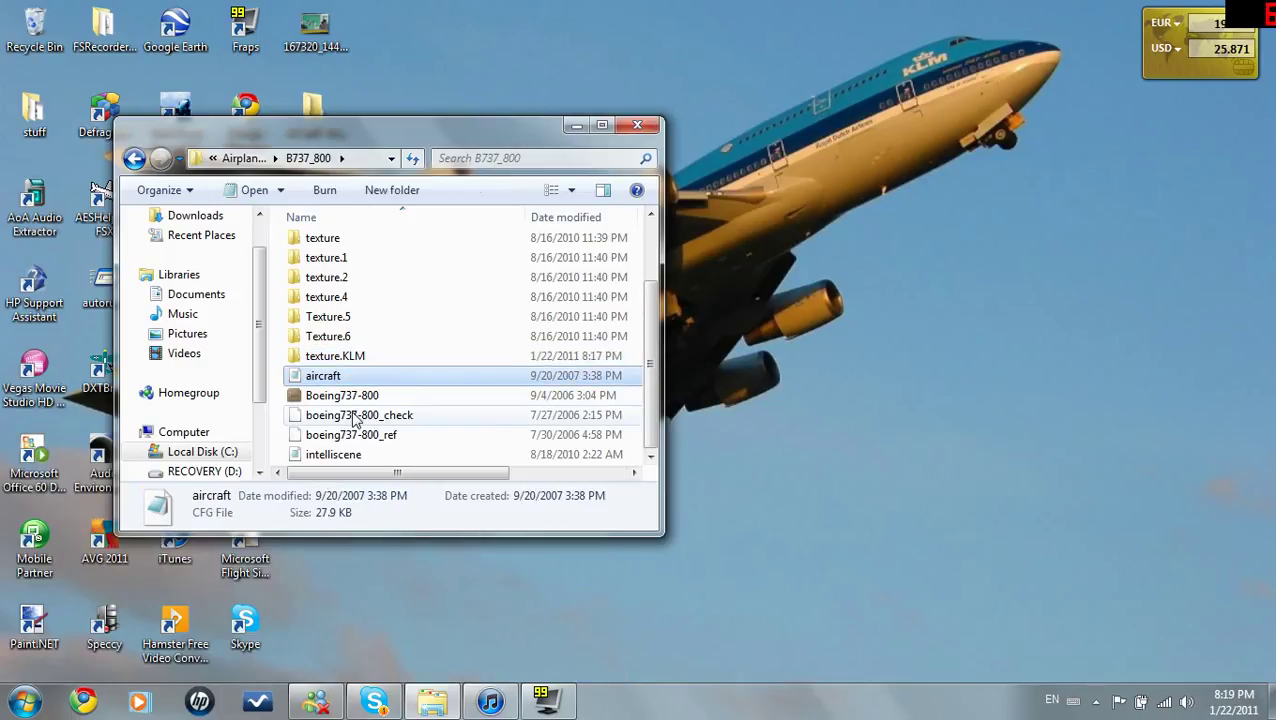
{"action": "left_click", "coordinate": [355, 418]}
{"action": "left_click_drag", "start_coordinate": [330, 377], "coordinate": [338, 395]}
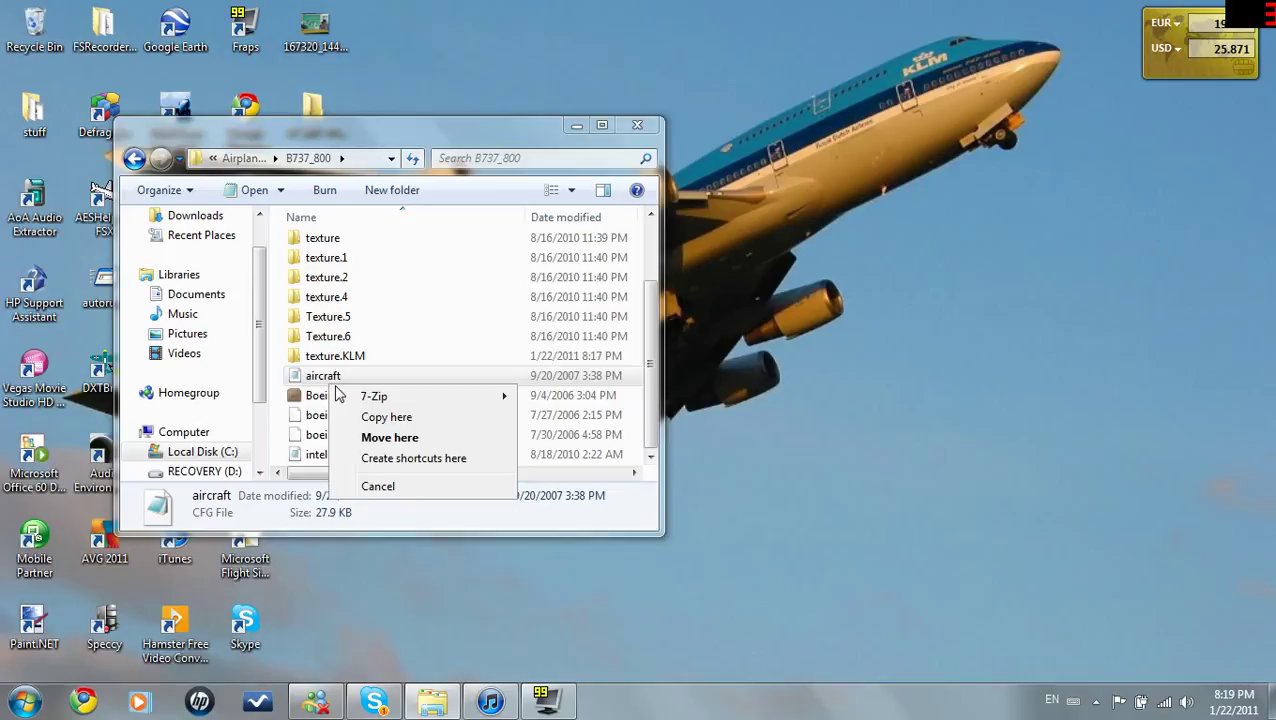
{"action": "left_click", "coordinate": [328, 375]}
{"action": "right_click", "coordinate": [324, 375]}
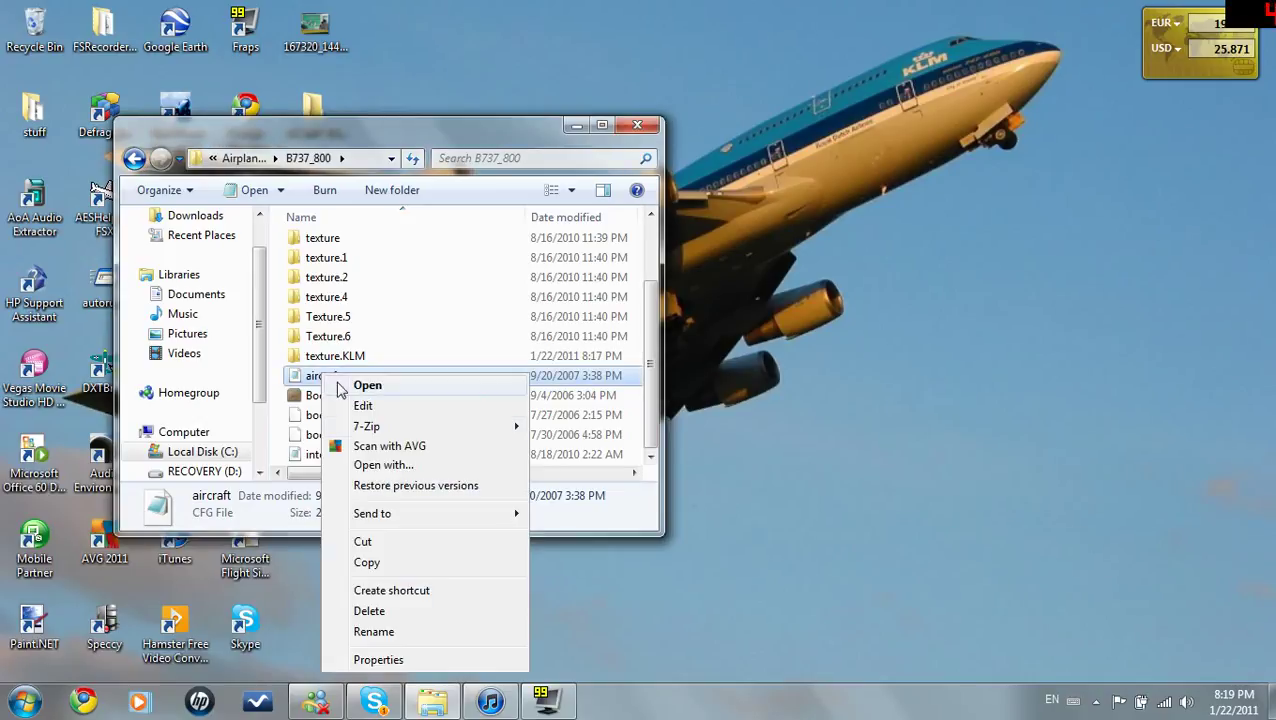
{"action": "left_click", "coordinate": [385, 465]}
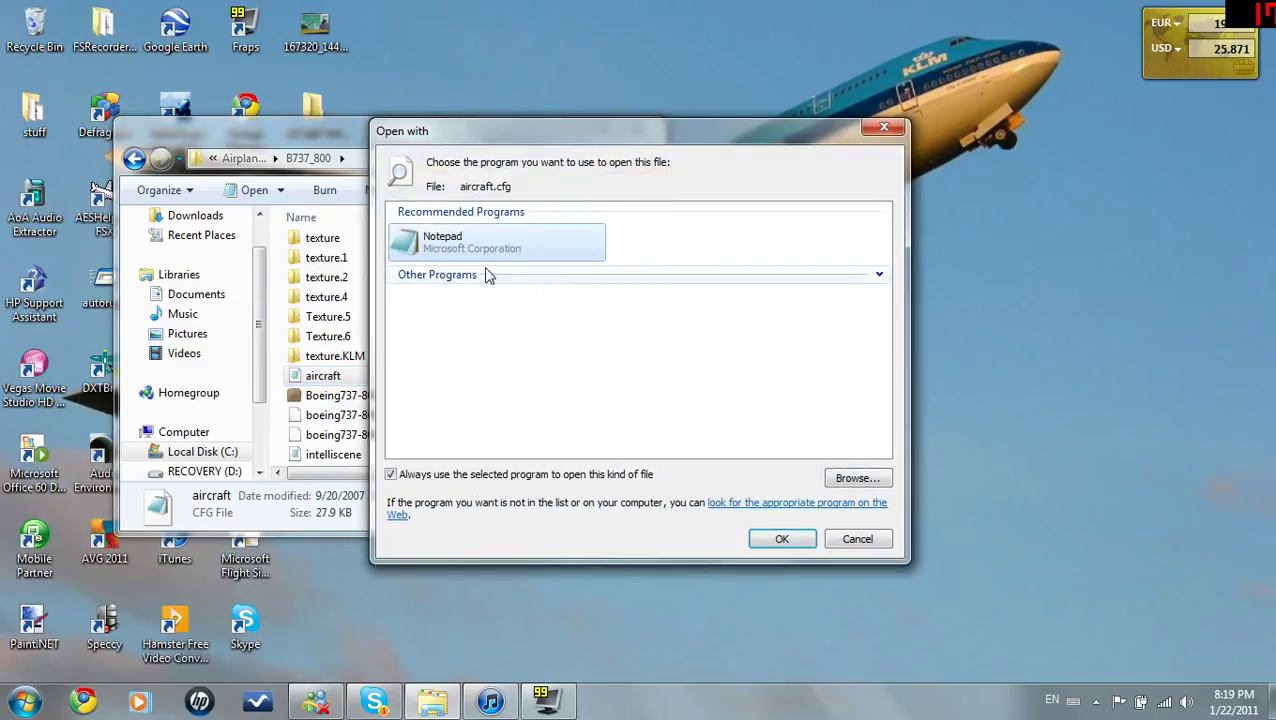
{"action": "left_click", "coordinate": [884, 126]}
- Open the aircraft configuration file in Notepad and find the end of the last fltsim entry, just above the [General] section
{"action": "double_click", "coordinate": [338, 380]}
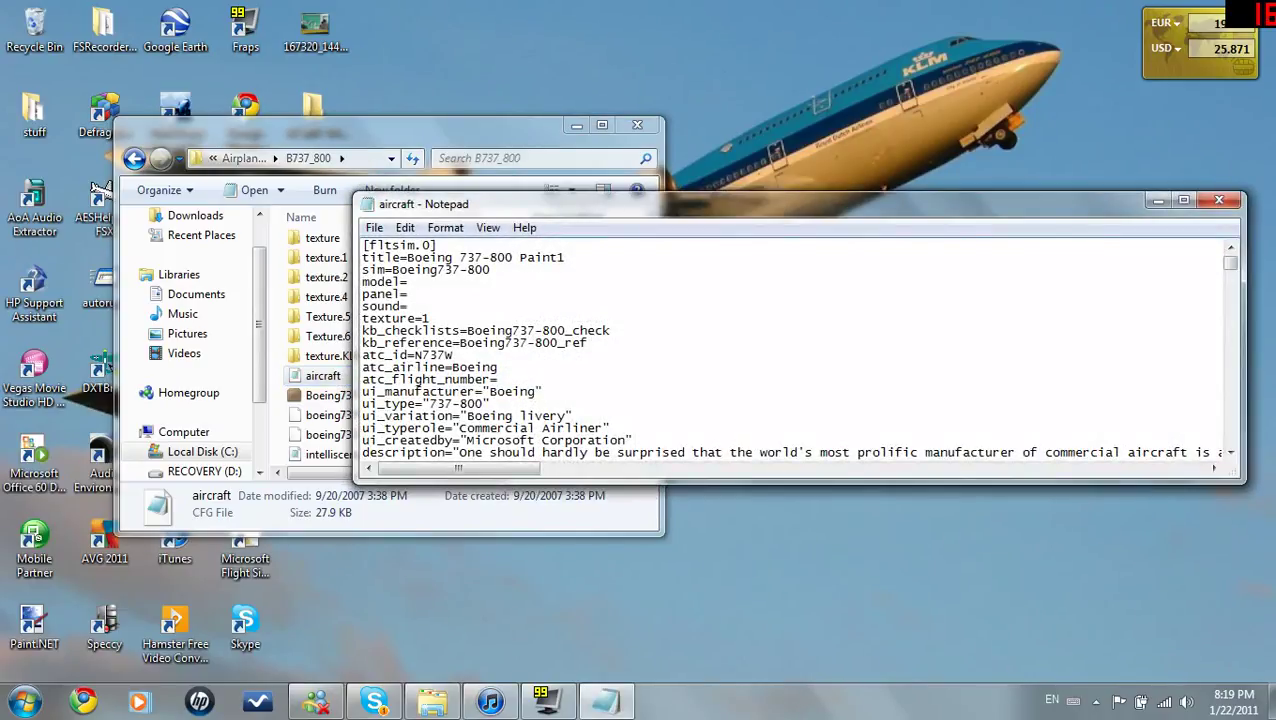
{"action": "scroll", "coordinate": [797, 350], "scroll_direction": "down", "scroll_amount": 2}
{"action": "scroll", "coordinate": [797, 350], "scroll_direction": "up", "scroll_amount": 2}
{"action": "scroll", "coordinate": [797, 350], "scroll_direction": "down", "scroll_amount": 5}
{"action": "scroll", "coordinate": [797, 350], "scroll_direction": "up", "scroll_amount": 5}
{"action": "scroll", "coordinate": [797, 350], "scroll_direction": "down", "scroll_amount": 20}
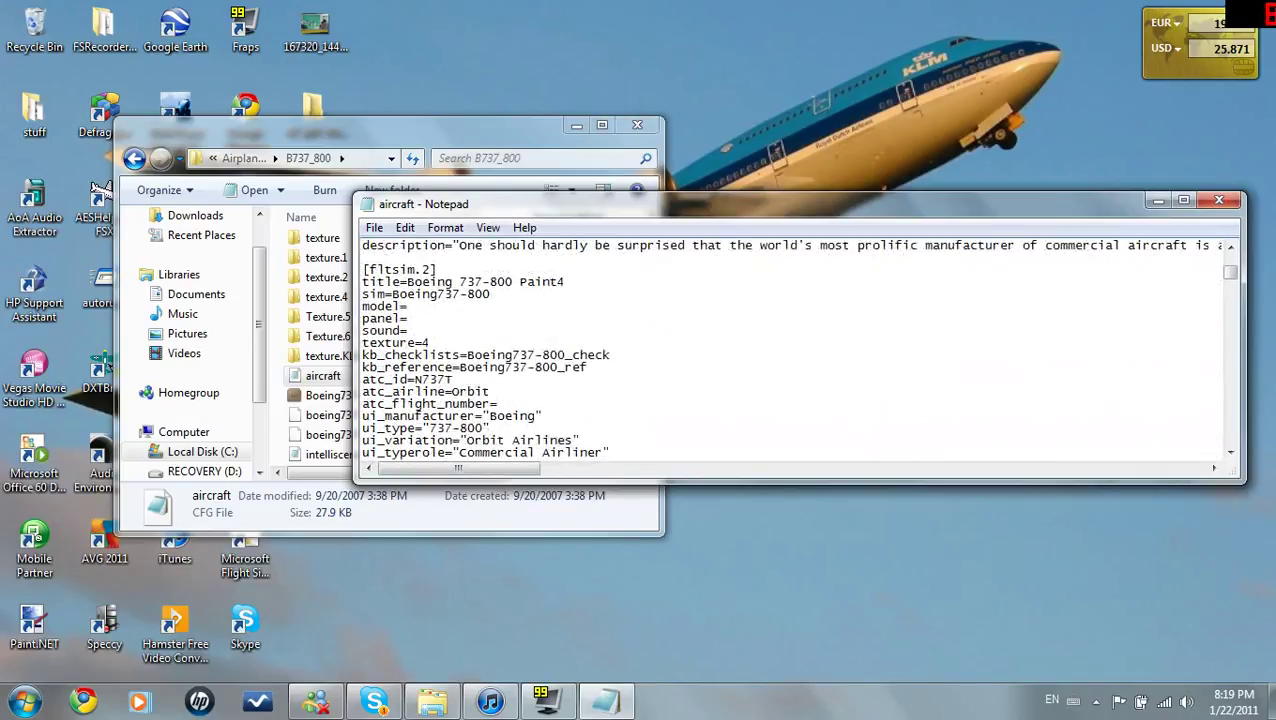
{"action": "scroll", "coordinate": [797, 350], "scroll_direction": "down", "scroll_amount": 20}
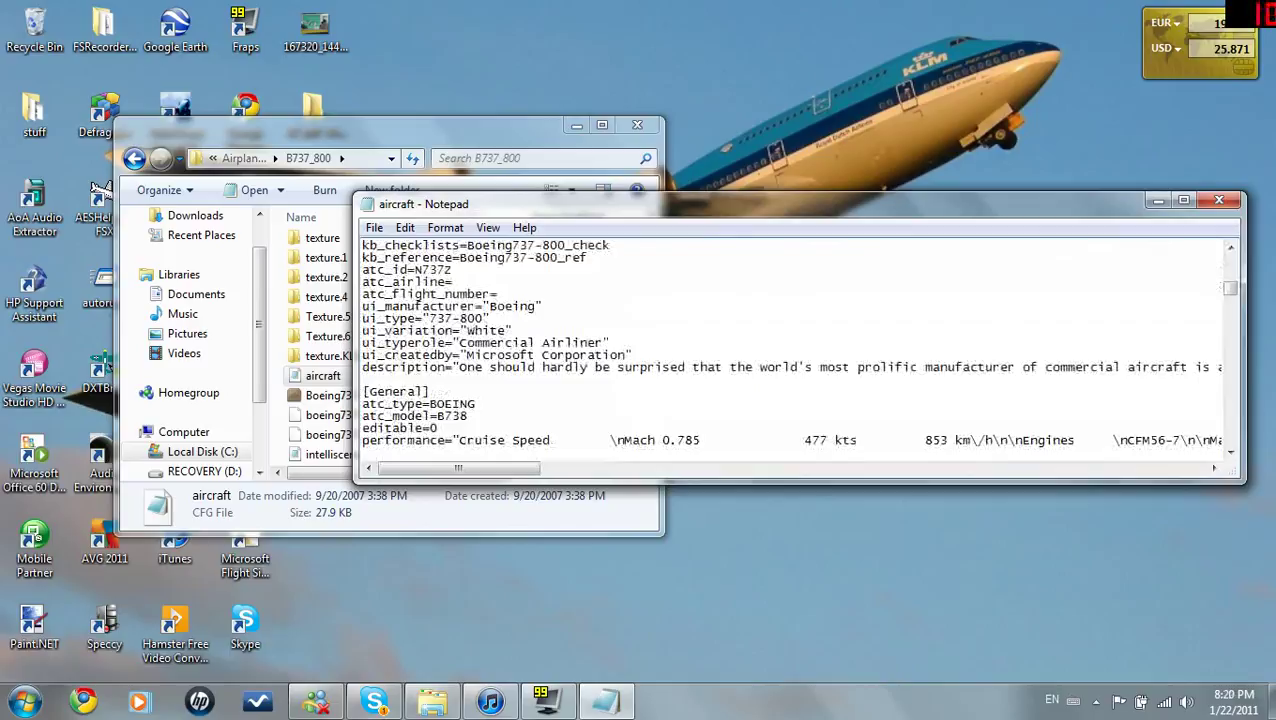
{"action": "scroll", "coordinate": [797, 350], "scroll_direction": "down", "scroll_amount": 5}
{"action": "scroll", "coordinate": [797, 350], "scroll_direction": "up", "scroll_amount": 9}
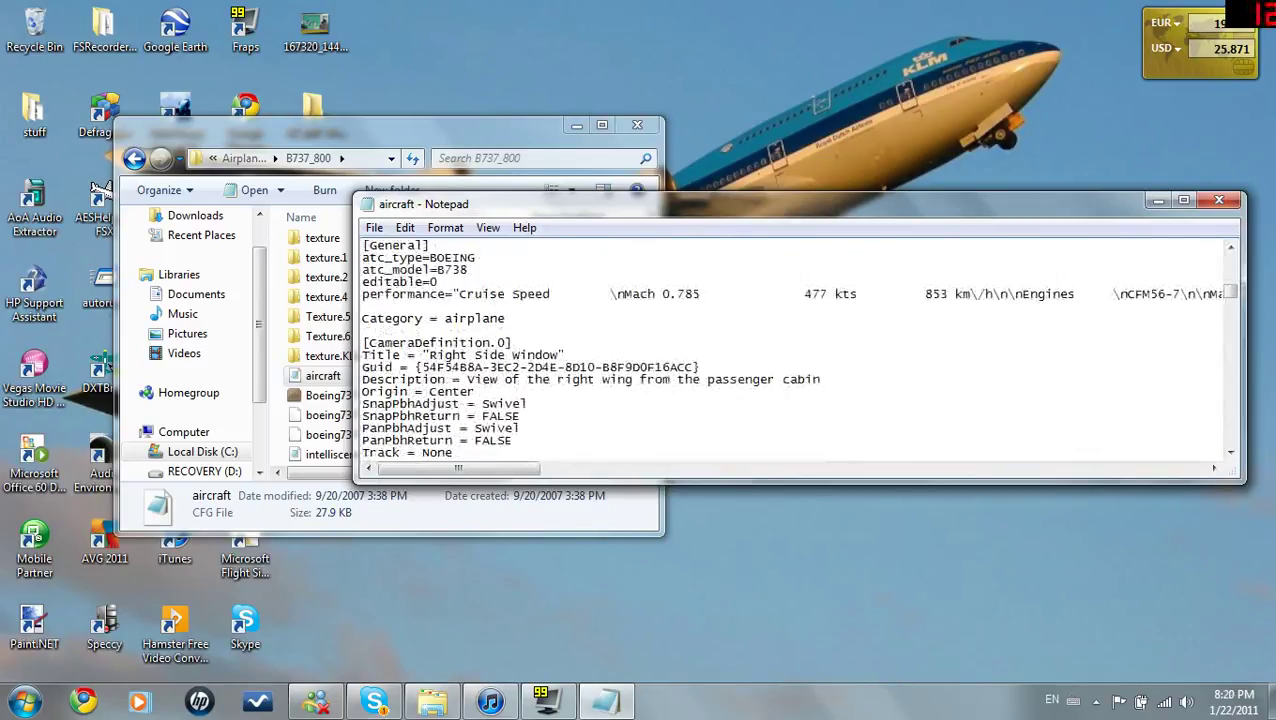
{"action": "scroll", "coordinate": [797, 350], "scroll_direction": "up", "scroll_amount": 2}
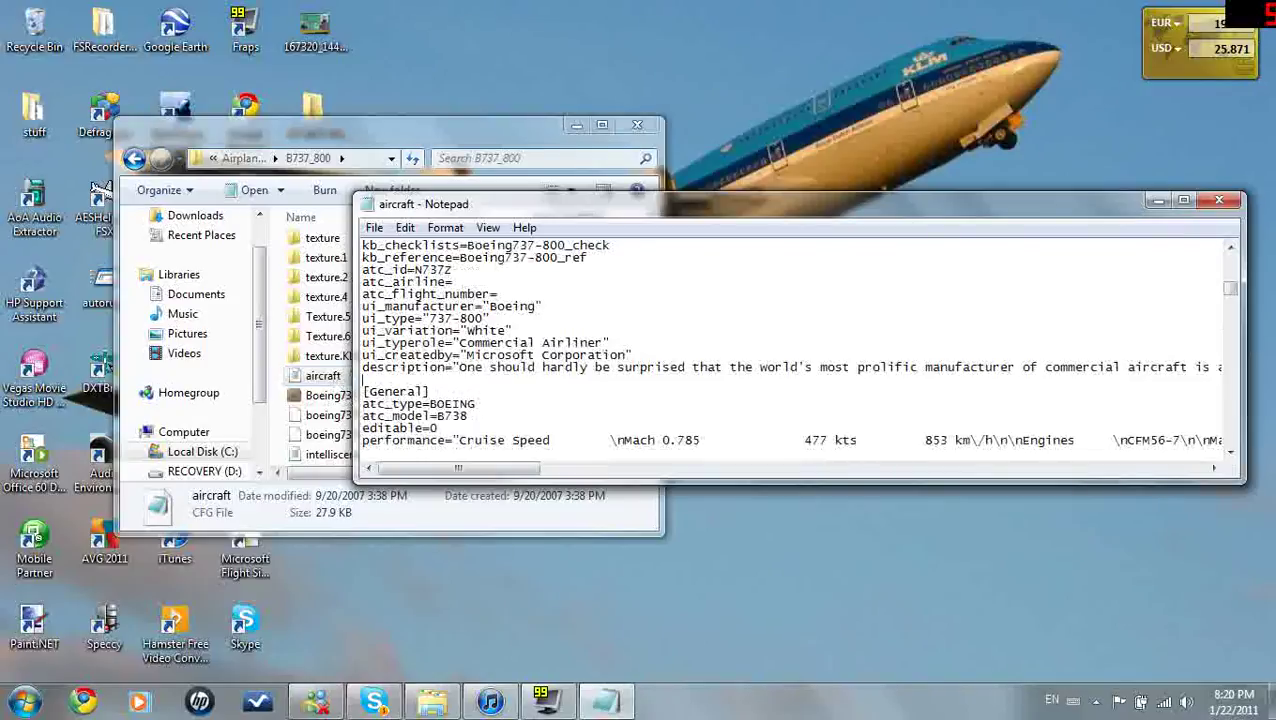
- Insert three blank lines above the [General] section and paste the copied KLM entry there
{"action": "key", "text": "Return"}
{"action": "key", "text": "Return"}
{"action": "key", "text": "Return"}
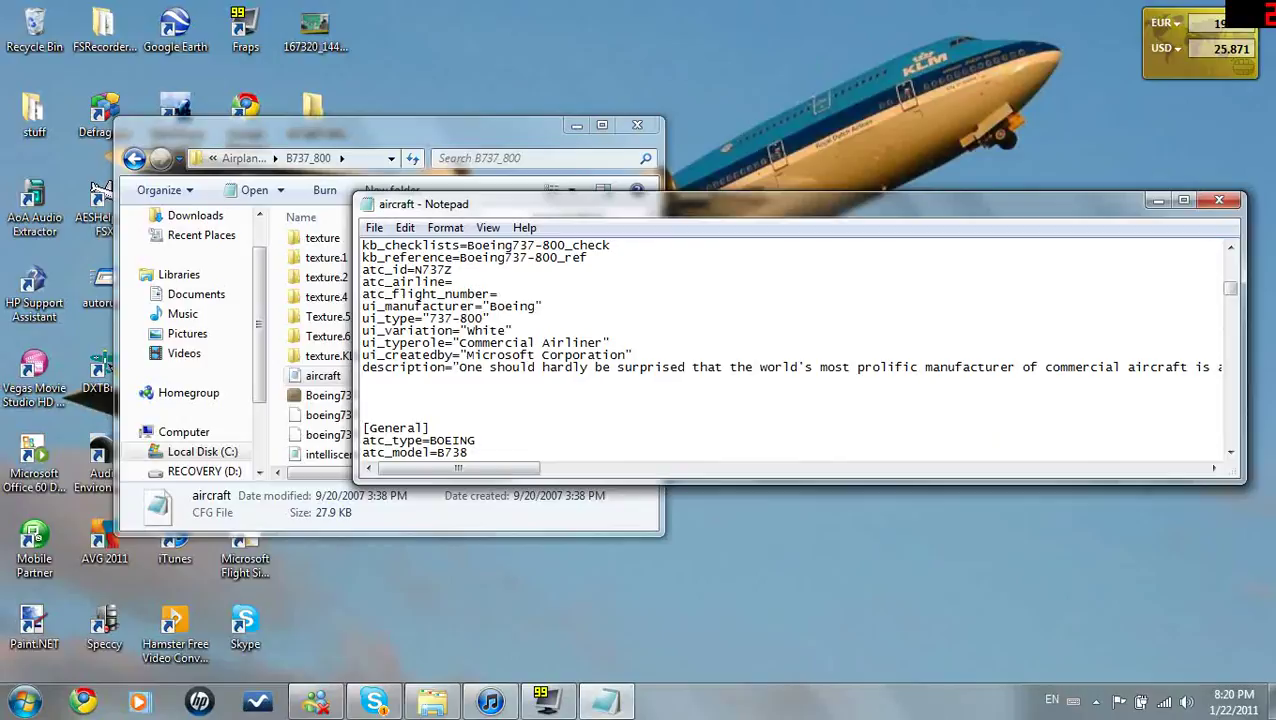
{"action": "right_click", "coordinate": [370, 404]}
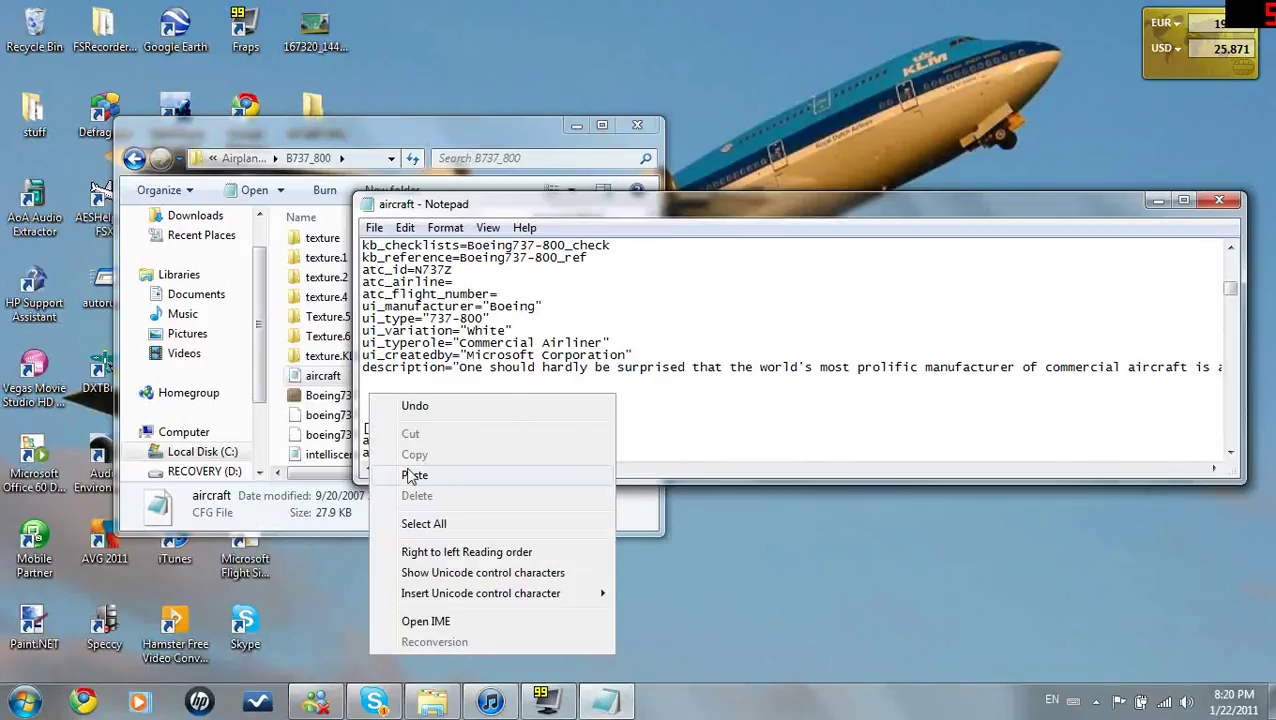
{"action": "left_click", "coordinate": [413, 473]}
- Review the numbering of the fltsim entries from the first one through the pasted KLM entry
{"action": "scroll", "coordinate": [415, 477], "scroll_direction": "up", "scroll_amount": 11}
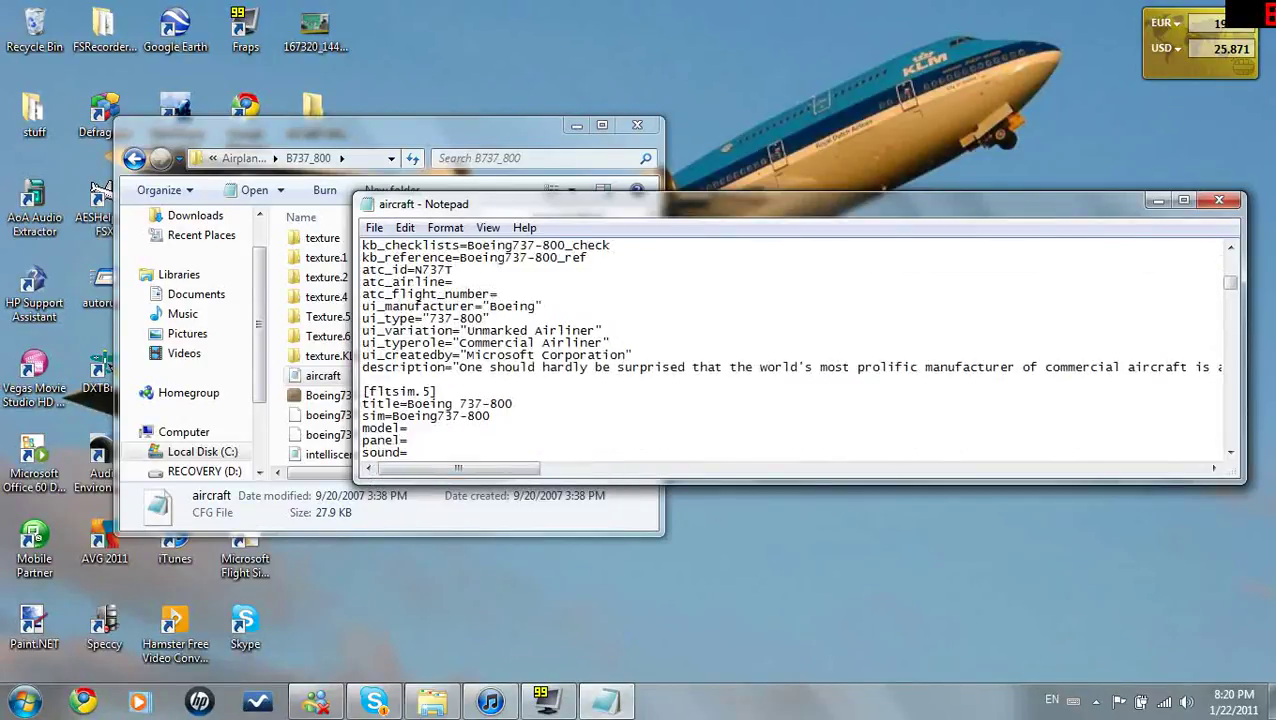
{"action": "scroll", "coordinate": [415, 477], "scroll_direction": "down", "scroll_amount": 4}
{"action": "scroll", "coordinate": [782, 350], "scroll_direction": "down", "scroll_amount": 2}
{"action": "scroll", "coordinate": [782, 350], "scroll_direction": "up", "scroll_amount": 3}
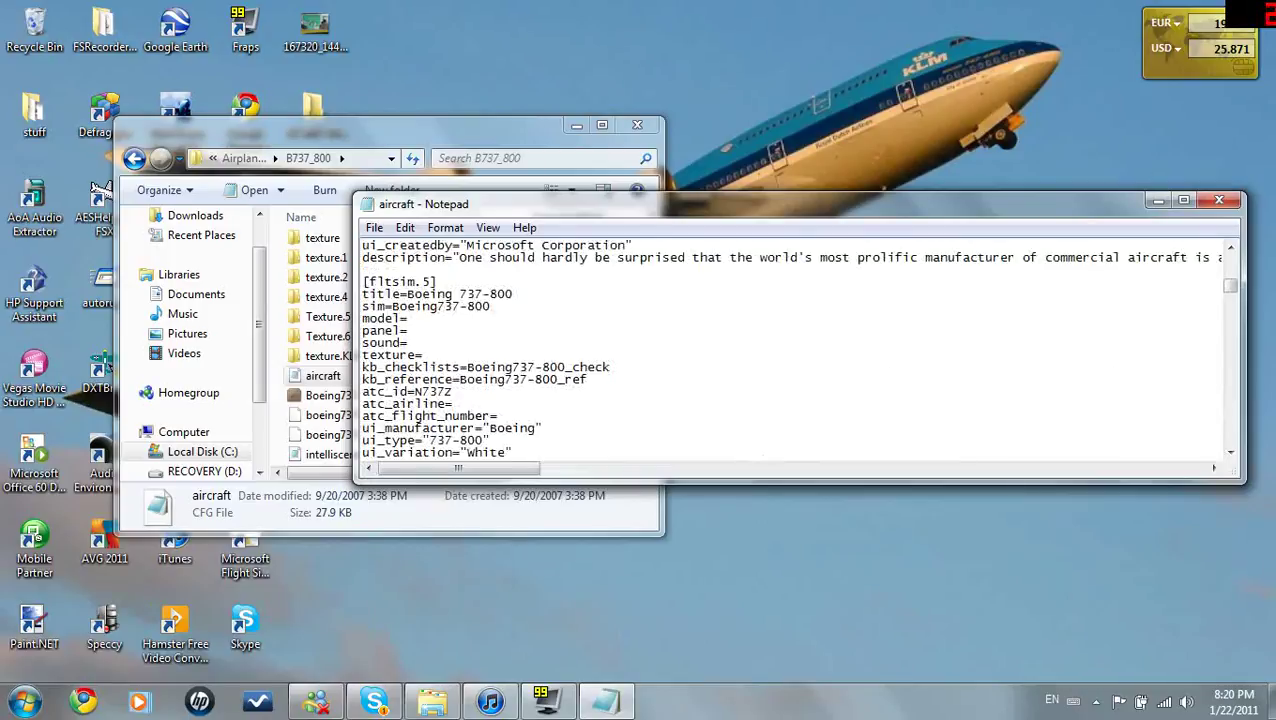
{"action": "scroll", "coordinate": [782, 350], "scroll_direction": "up", "scroll_amount": 1}
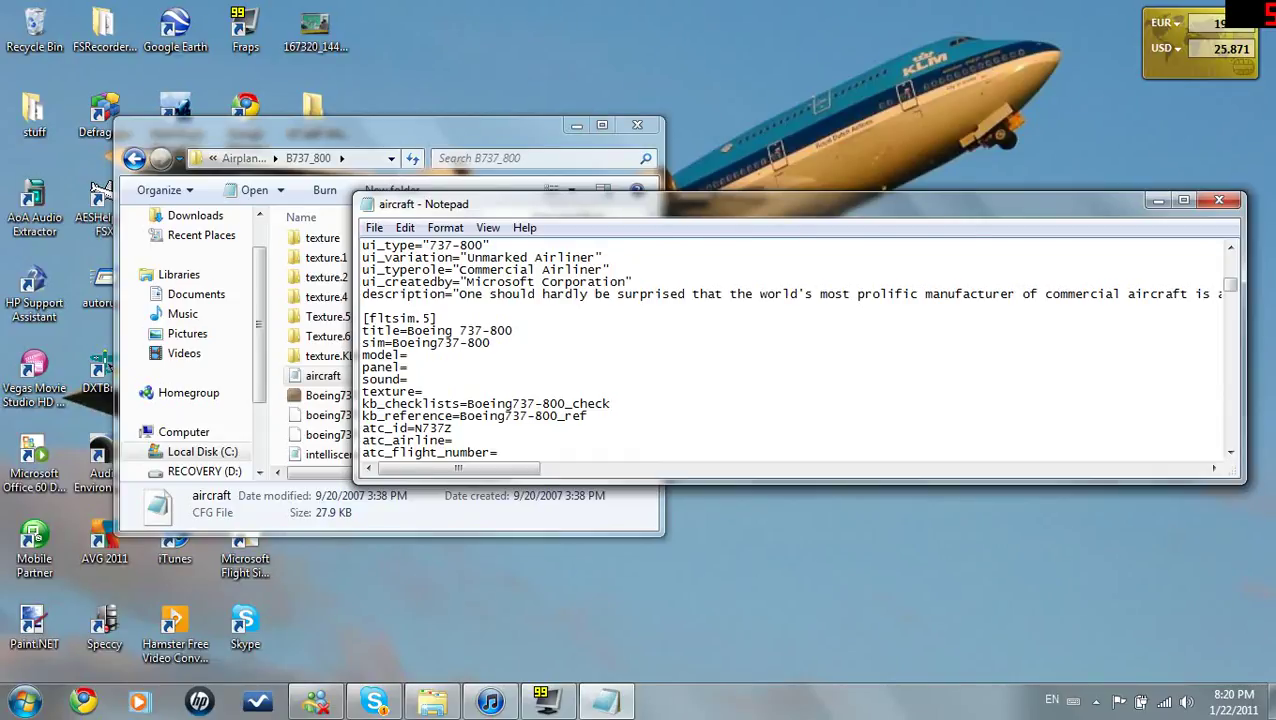
{"action": "scroll", "coordinate": [782, 350], "scroll_direction": "up", "scroll_amount": 6}
{"action": "scroll", "coordinate": [782, 350], "scroll_direction": "down", "scroll_amount": 4}
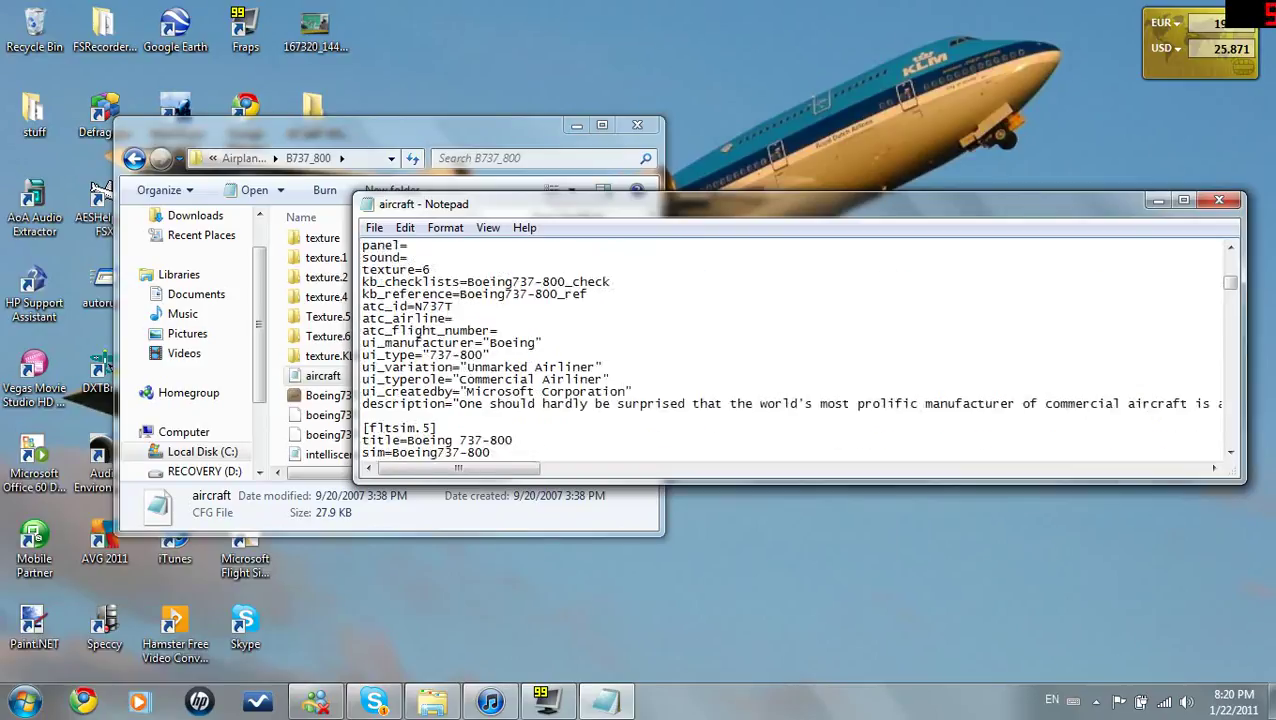
{"action": "scroll", "coordinate": [782, 350], "scroll_direction": "up", "scroll_amount": 20}
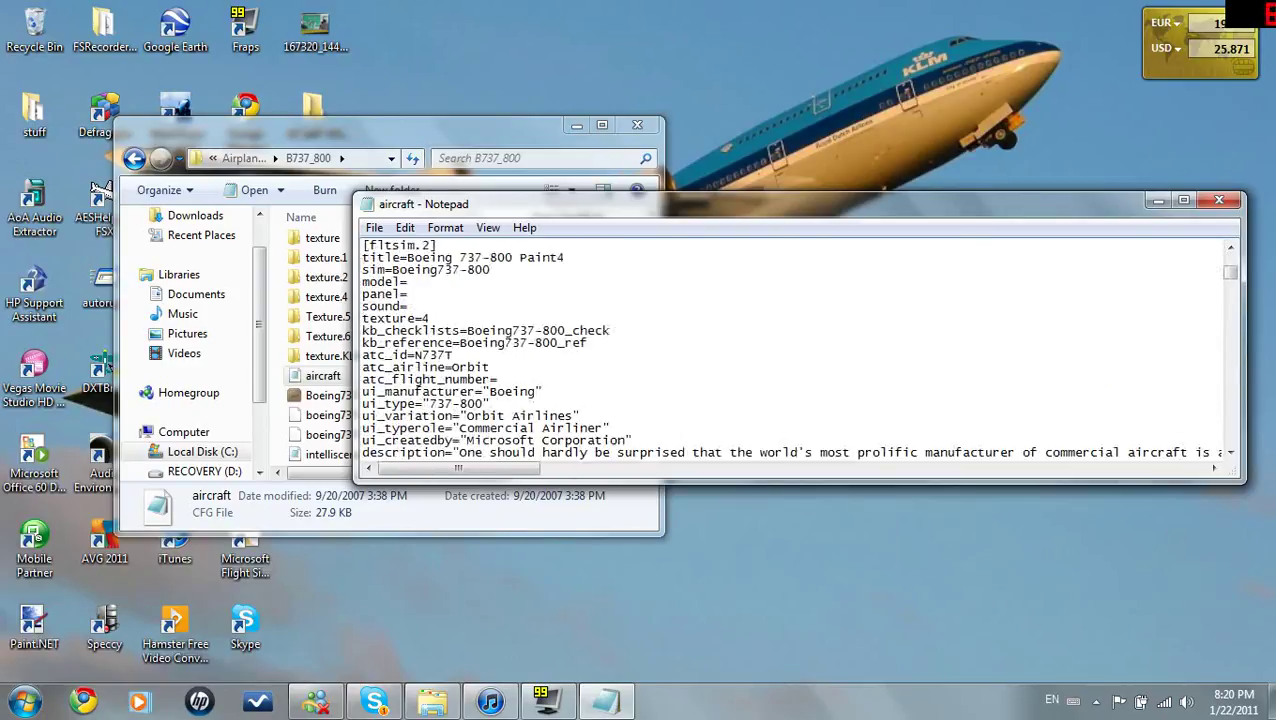
{"action": "scroll", "coordinate": [782, 350], "scroll_direction": "up", "scroll_amount": 7}
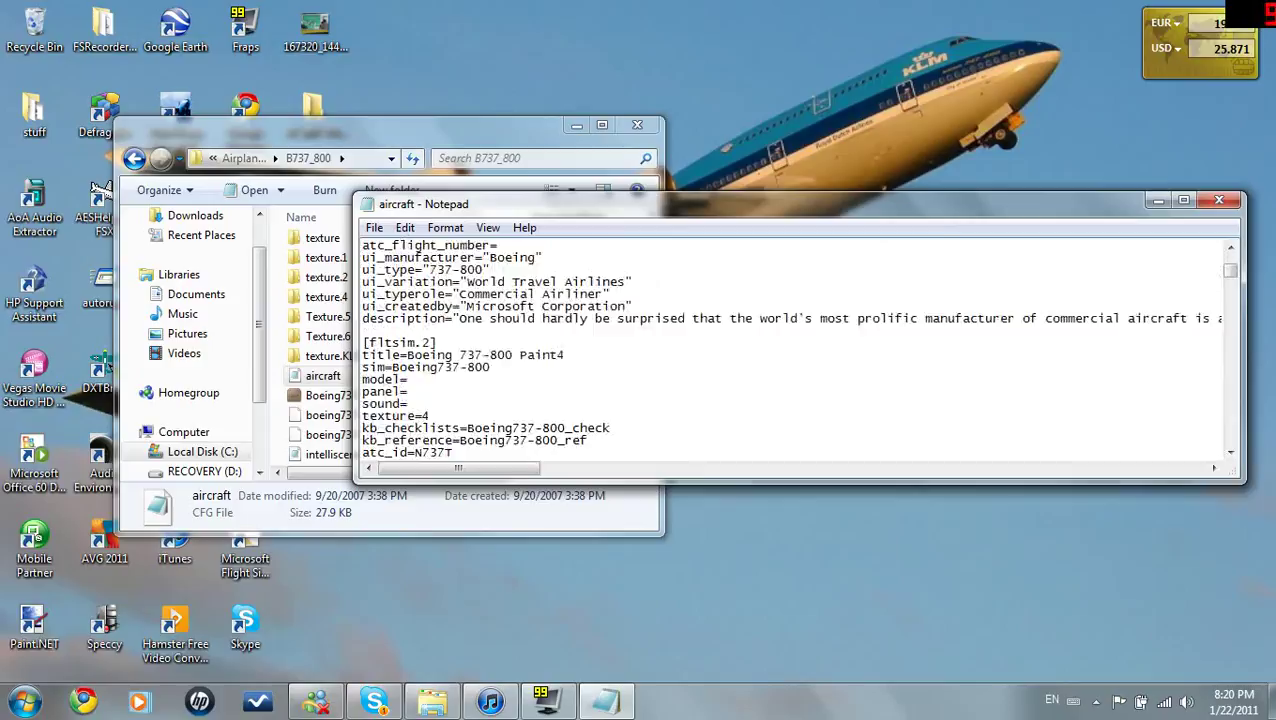
{"action": "scroll", "coordinate": [782, 350], "scroll_direction": "down", "scroll_amount": 9}
{"action": "scroll", "coordinate": [782, 350], "scroll_direction": "up", "scroll_amount": 2}
{"action": "scroll", "coordinate": [782, 350], "scroll_direction": "down", "scroll_amount": 5}
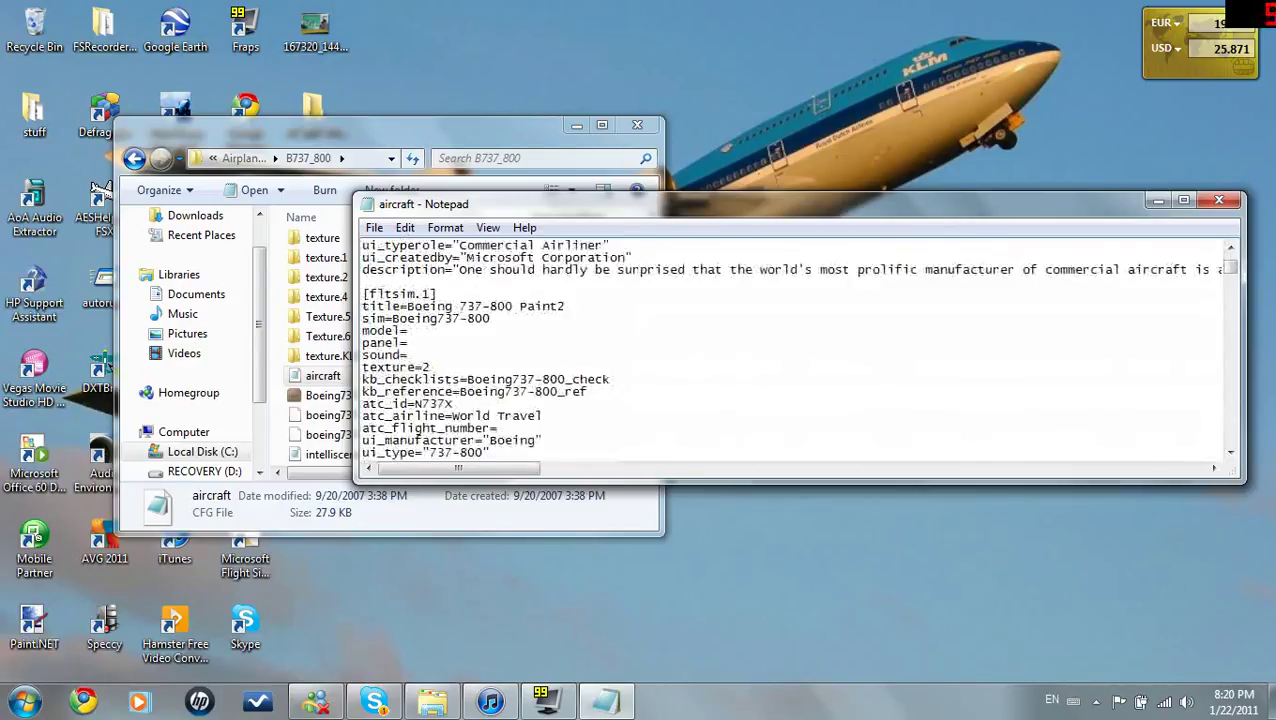
{"action": "scroll", "coordinate": [782, 350], "scroll_direction": "up", "scroll_amount": 1}
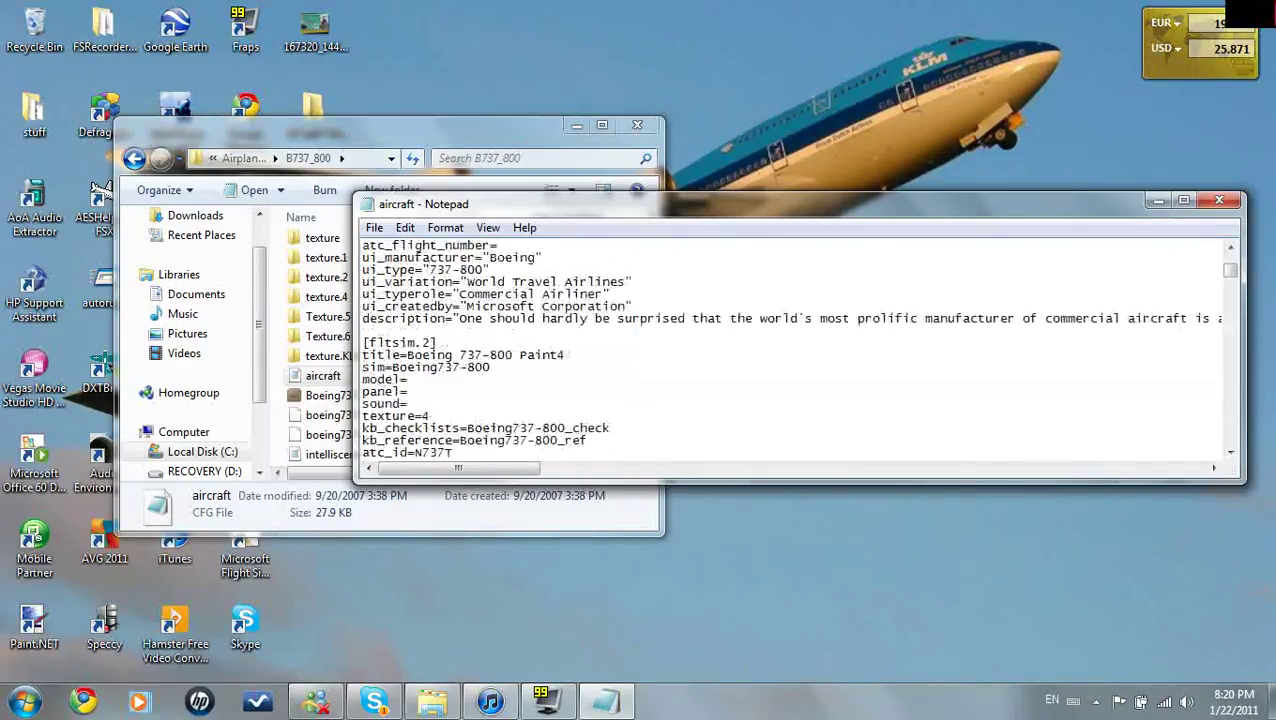
{"action": "scroll", "coordinate": [782, 350], "scroll_direction": "down", "scroll_amount": 1}
{"action": "scroll", "coordinate": [782, 350], "scroll_direction": "up", "scroll_amount": 5}
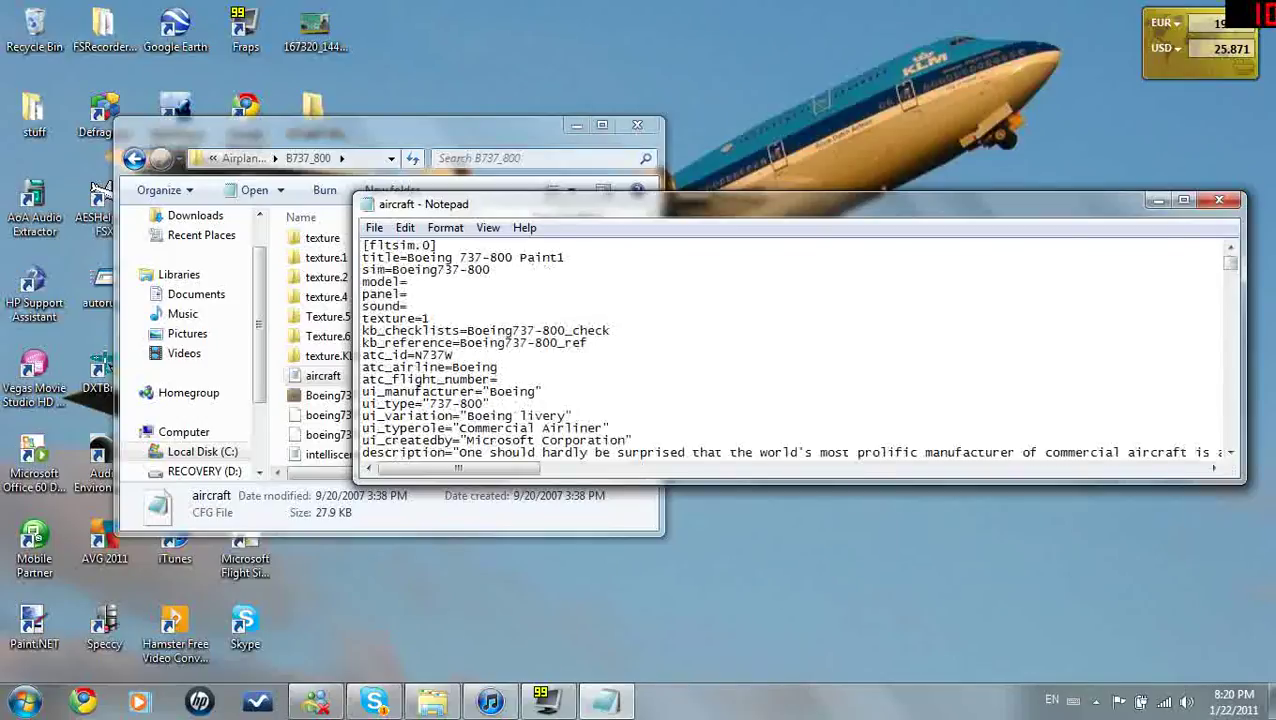
{"action": "scroll", "coordinate": [782, 350], "scroll_direction": "down", "scroll_amount": 17}
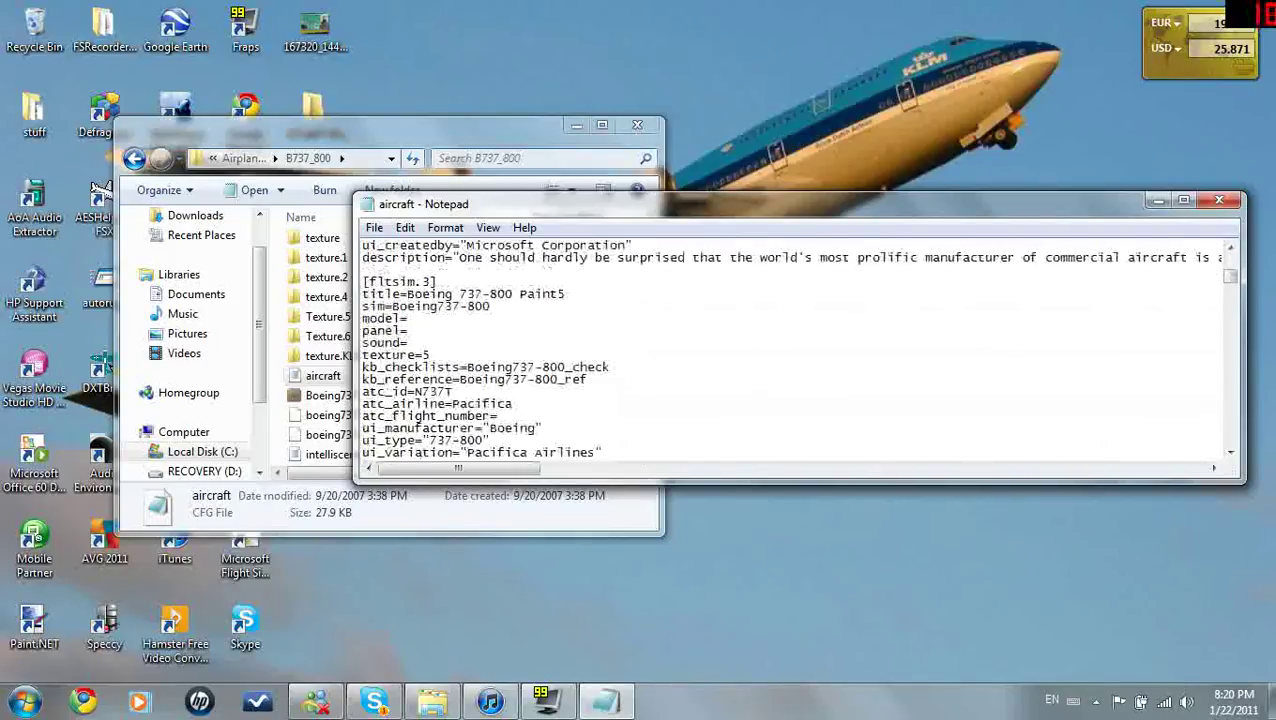
{"action": "scroll", "coordinate": [782, 350], "scroll_direction": "down", "scroll_amount": 5}
{"action": "scroll", "coordinate": [782, 350], "scroll_direction": "up", "scroll_amount": 1}
{"action": "scroll", "coordinate": [782, 350], "scroll_direction": "down", "scroll_amount": 7}
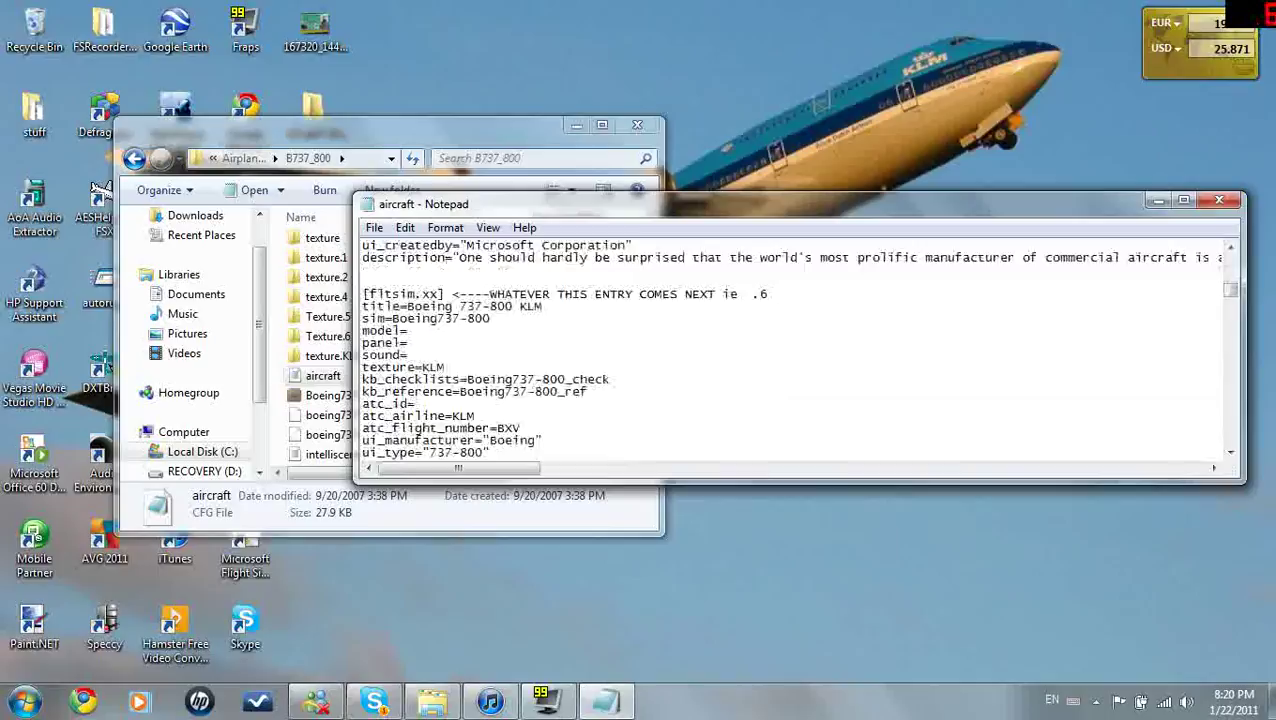
- Change the pasted KLM entry's header to [fltsim.6] and delete the "WHATEVER THIS ENTRY COMES NEXT" note beside it
{"action": "scroll", "coordinate": [782, 350], "scroll_direction": "up", "scroll_amount": 8}
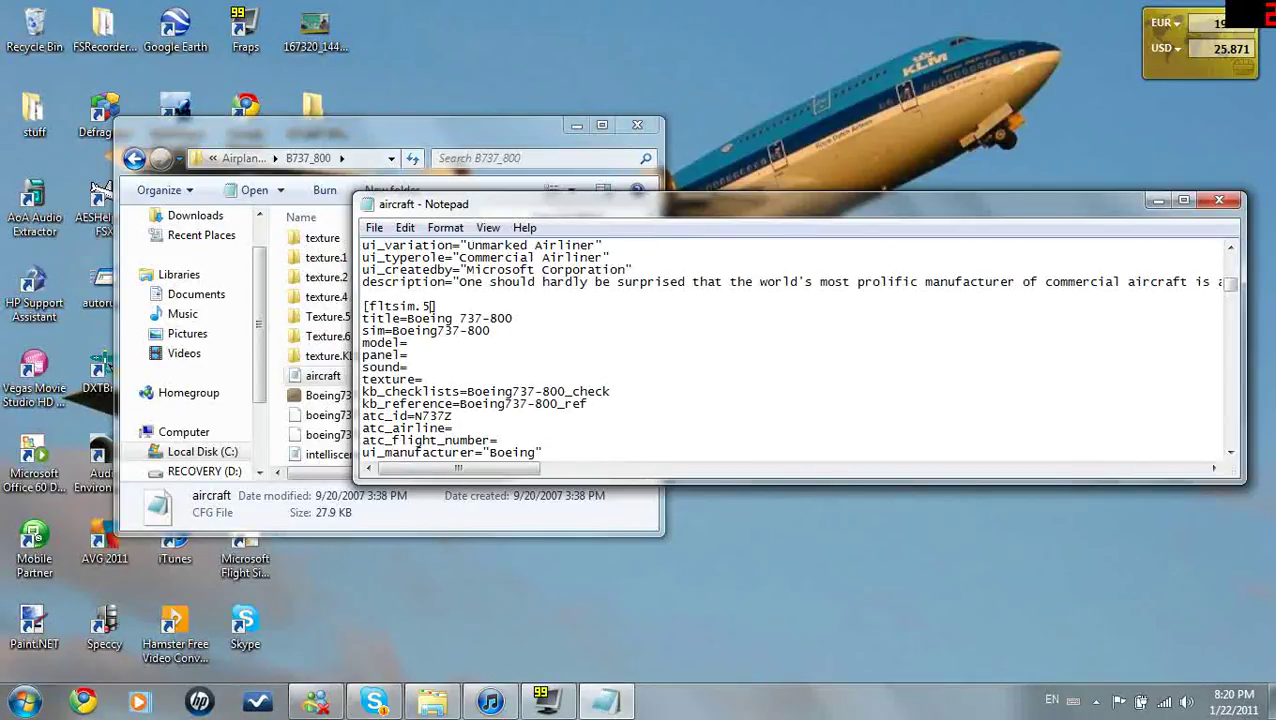
{"action": "scroll", "coordinate": [796, 349], "scroll_direction": "down", "scroll_amount": 4}
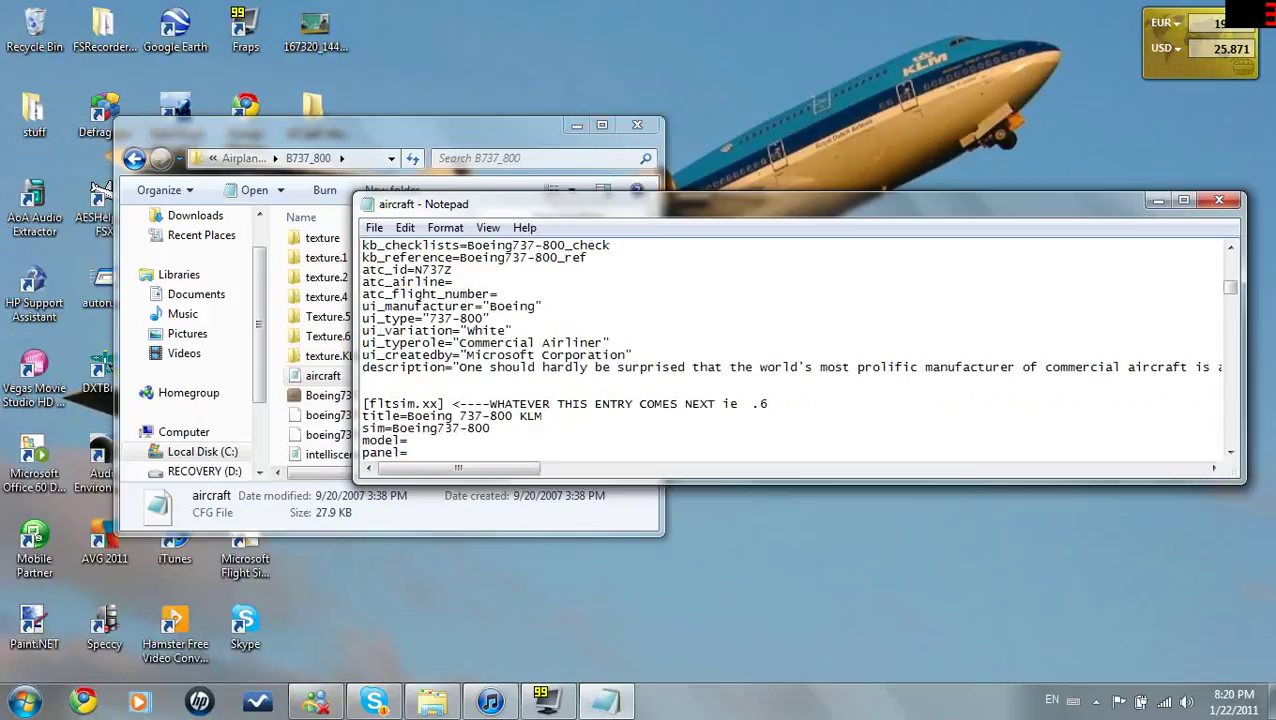
{"action": "scroll", "coordinate": [796, 349], "scroll_direction": "up", "scroll_amount": 3}
{"action": "scroll", "coordinate": [796, 349], "scroll_direction": "down", "scroll_amount": 4}
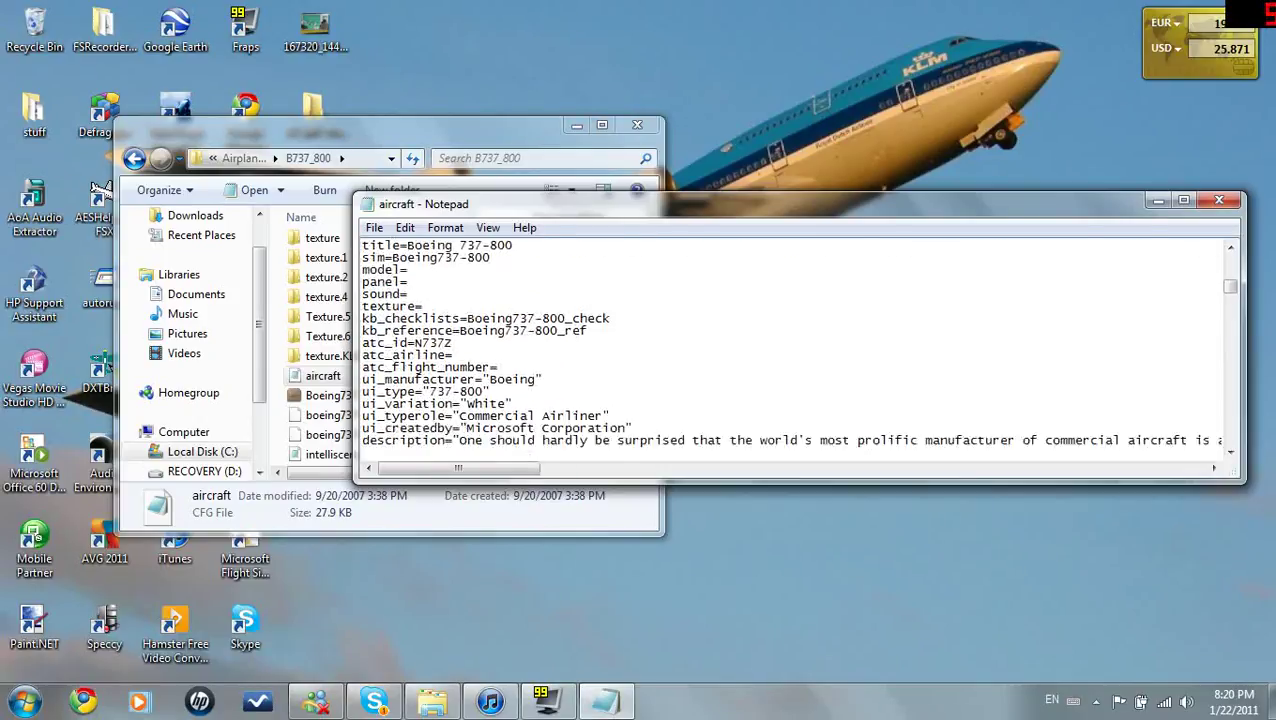
{"action": "left_click", "coordinate": [441, 367]}
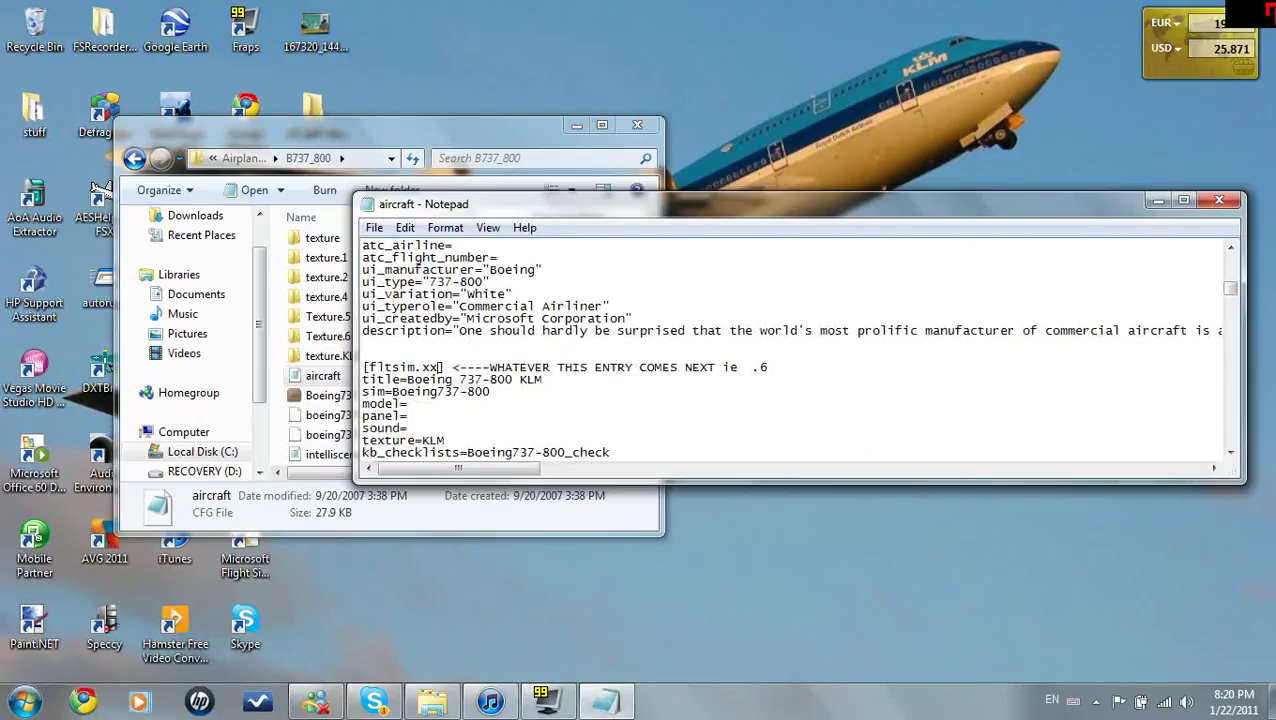
{"action": "key", "text": "BackSpace"}
{"action": "key", "text": "BackSpace"}
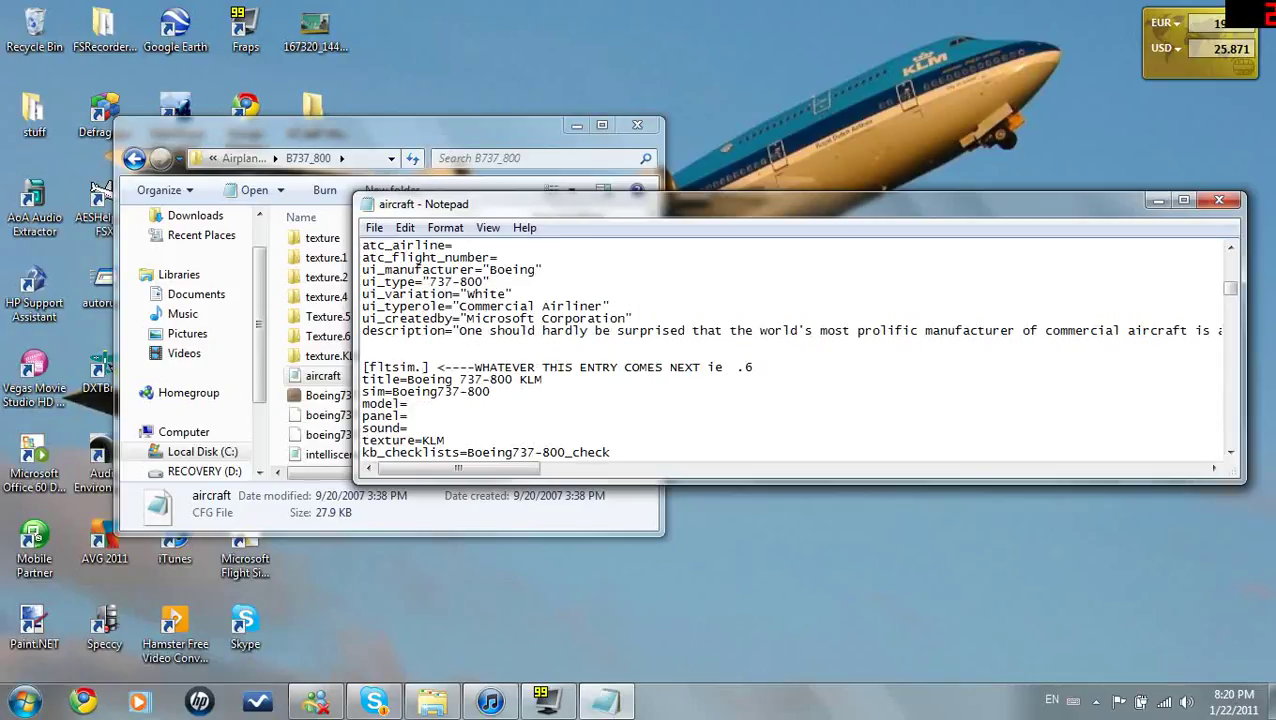
{"action": "type", "text": "6"}
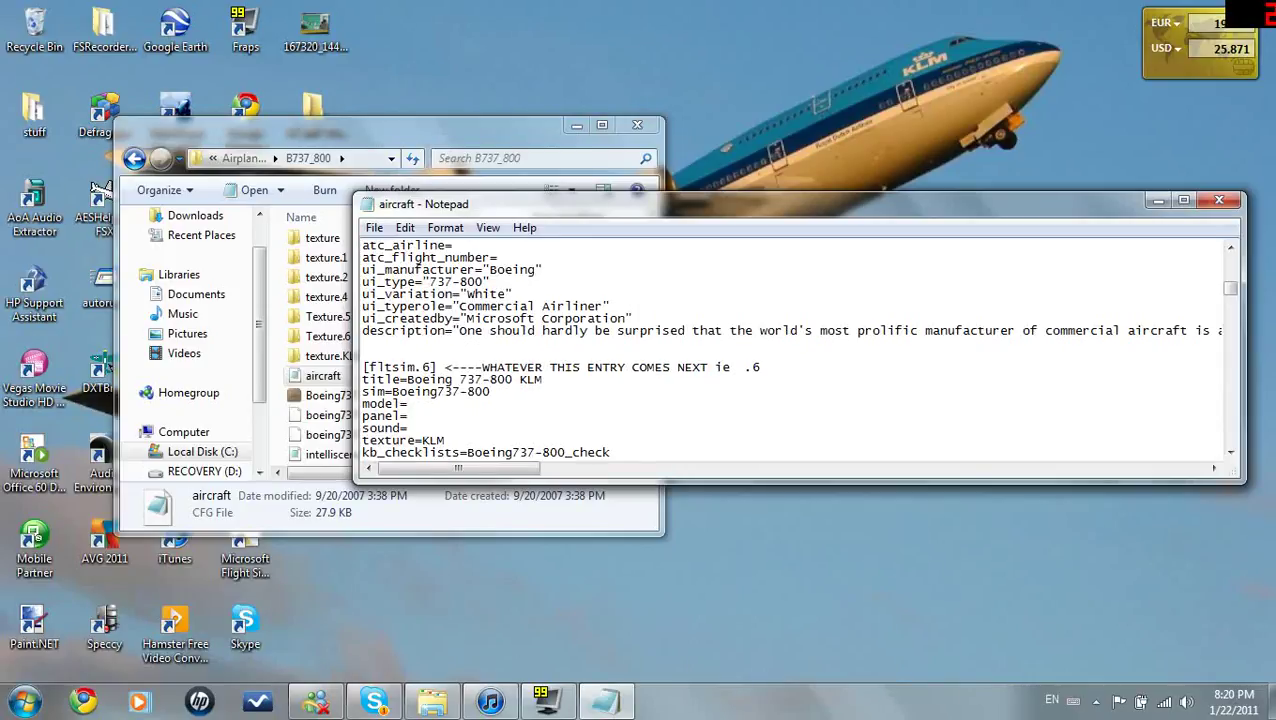
{"action": "left_click_drag", "start_coordinate": [444, 367], "coordinate": [760, 367]}
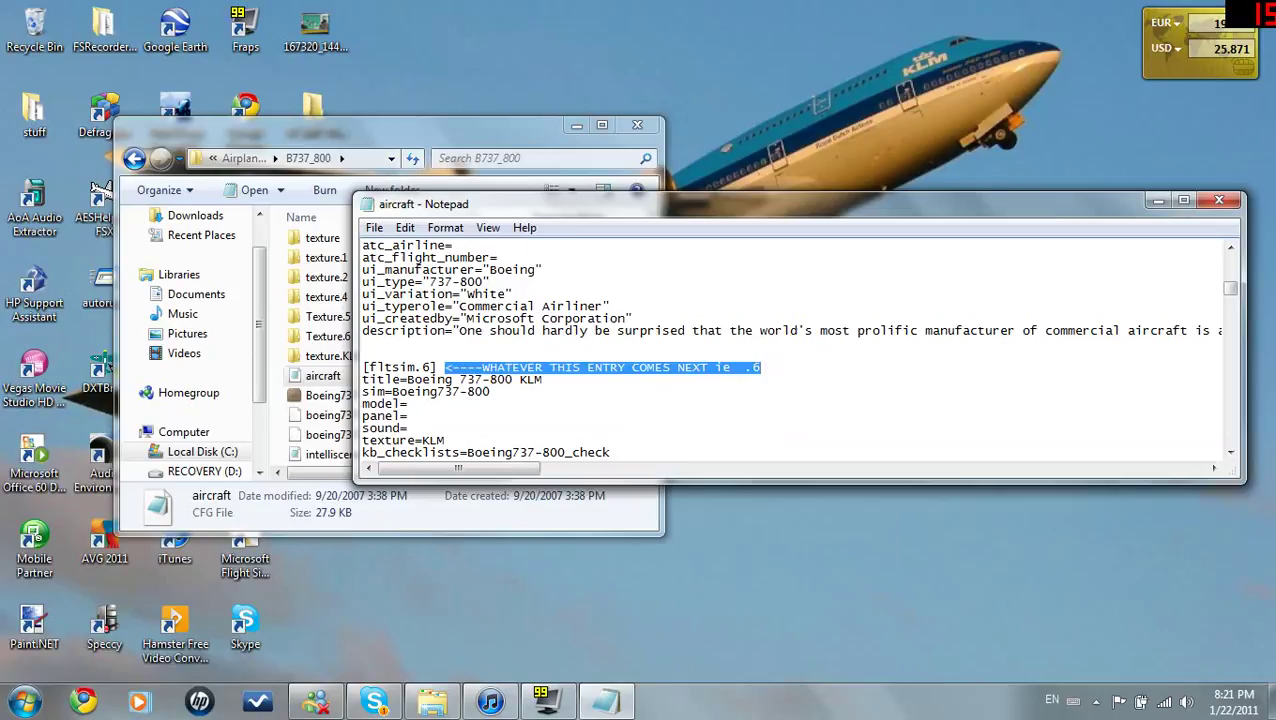
{"action": "key", "text": "Delete"}
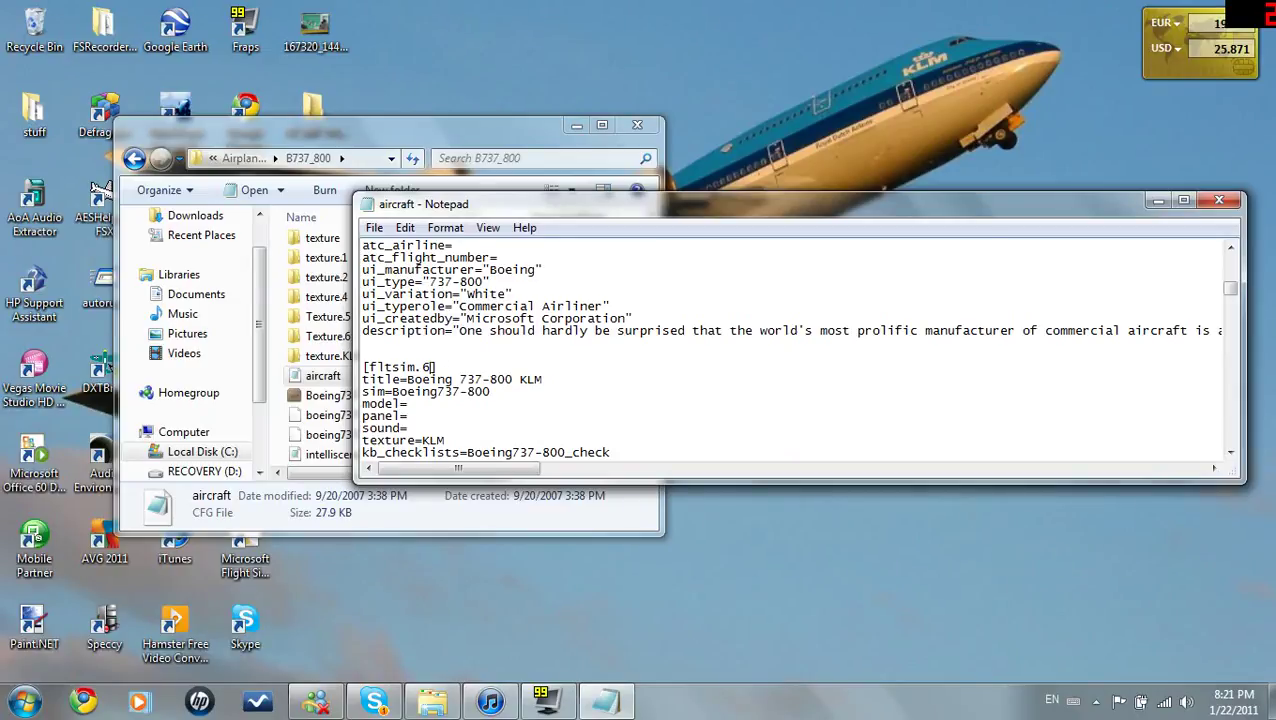
- Try 87298 as the KLM entry's fltsim number and change it back to 6
{"action": "key", "text": "BackSpace"}
{"action": "type", "text": "87298"}
{"action": "key", "text": "BackSpace"}
{"action": "key", "text": "BackSpace"}
{"action": "key", "text": "BackSpace"}
{"action": "key", "text": "BackSpace"}
{"action": "key", "text": "BackSpace"}
{"action": "type", "text": "6"}
{"action": "scroll", "coordinate": [797, 349], "scroll_direction": "down", "scroll_amount": 2}
{"action": "scroll", "coordinate": [797, 349], "scroll_direction": "down", "scroll_amount": 1}
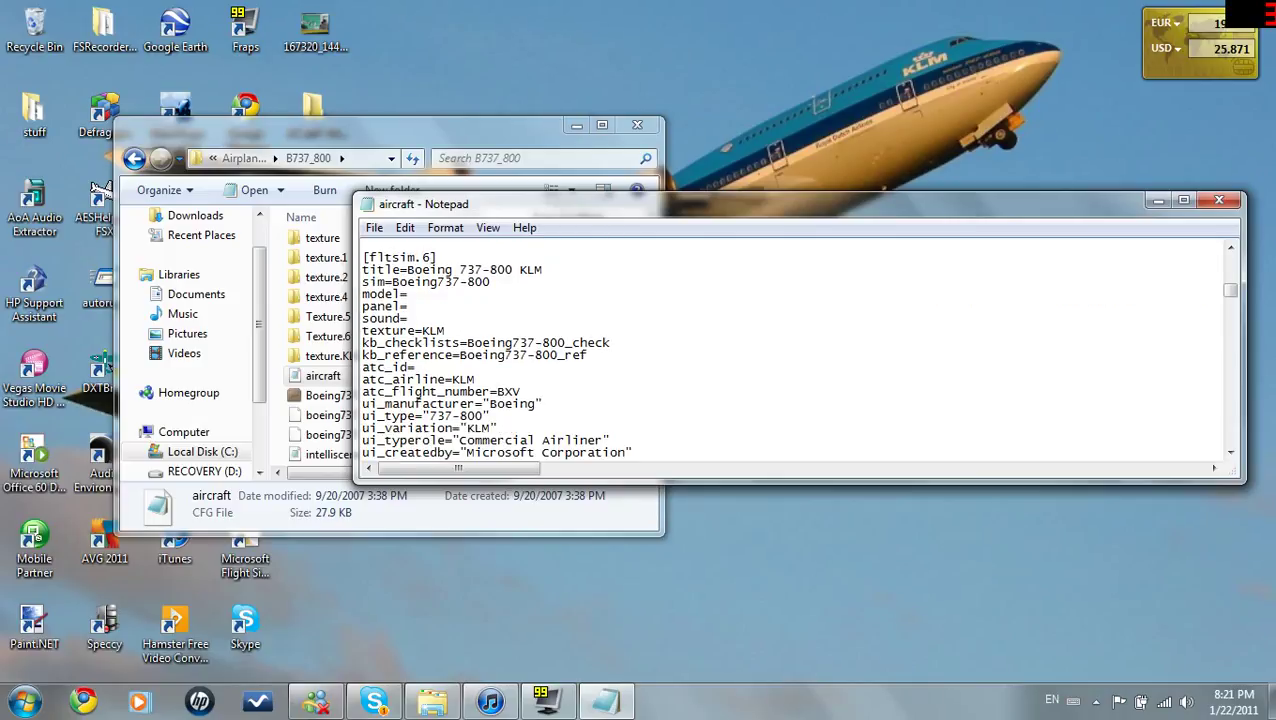
{"action": "left_click_drag", "start_coordinate": [362, 276], "coordinate": [380, 446]}
{"action": "left_click", "coordinate": [416, 367]}
{"action": "scroll", "coordinate": [100, 190], "scroll_direction": "up", "scroll_amount": 3}
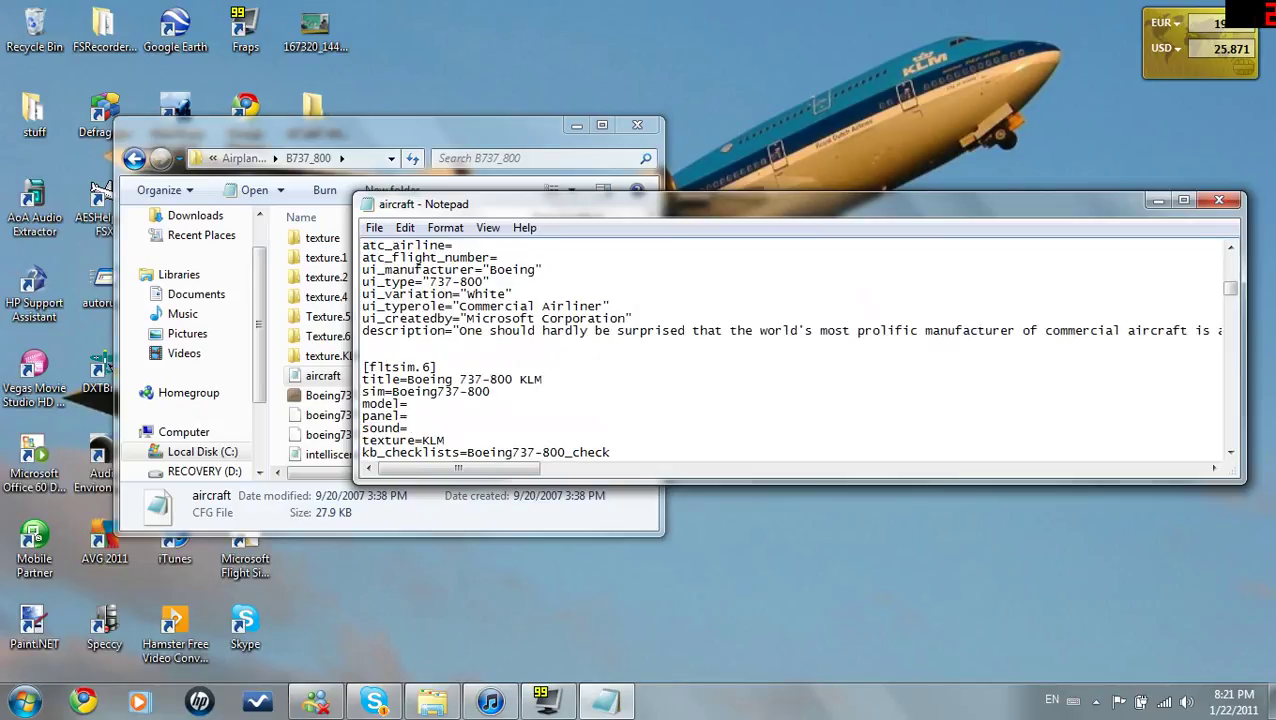
- Close the aircraft configuration file, saving its changes, and close the B737_800 folder window
{"action": "left_click", "coordinate": [1219, 202]}
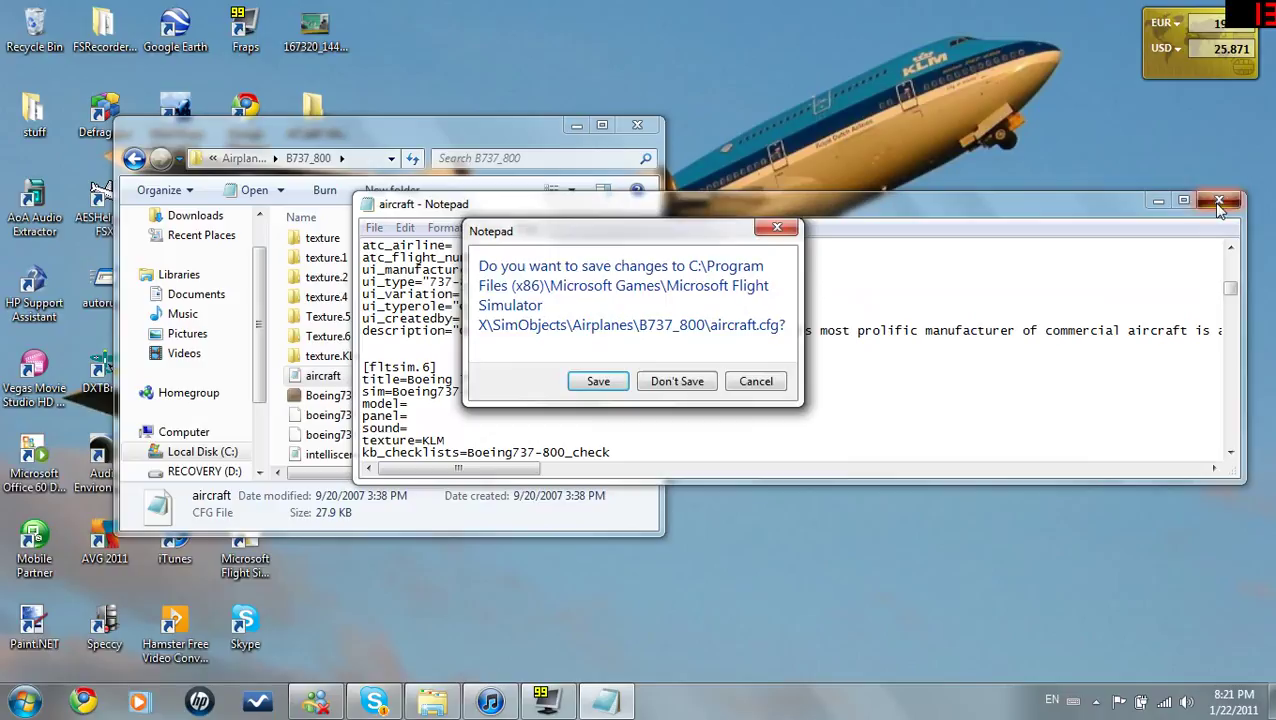
{"action": "left_click", "coordinate": [597, 382]}
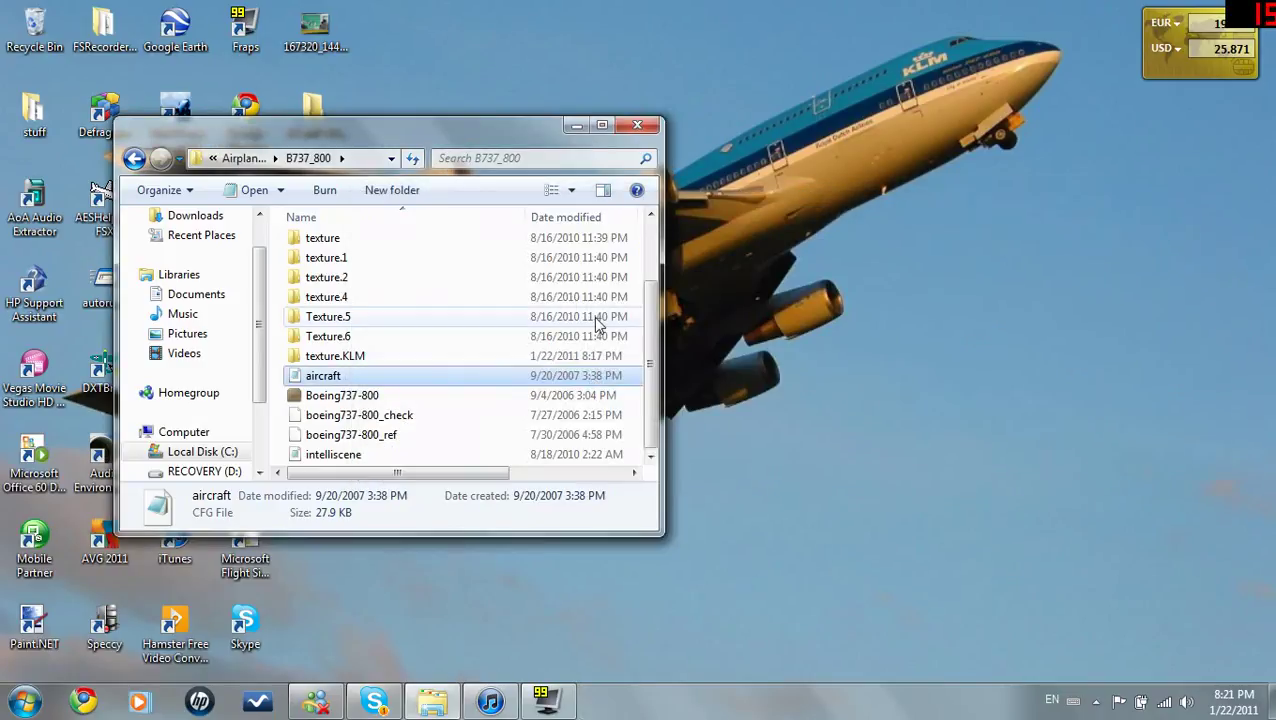
{"action": "left_click", "coordinate": [600, 297]}
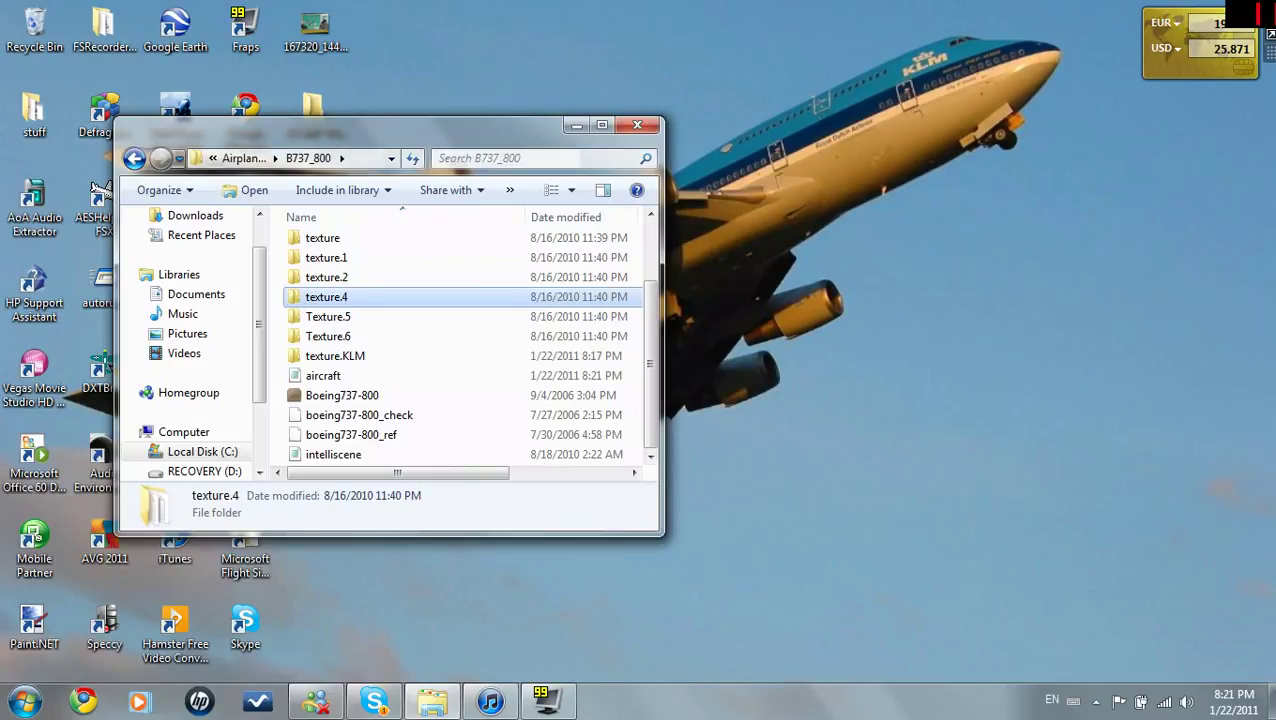
{"action": "left_click", "coordinate": [637, 124]}
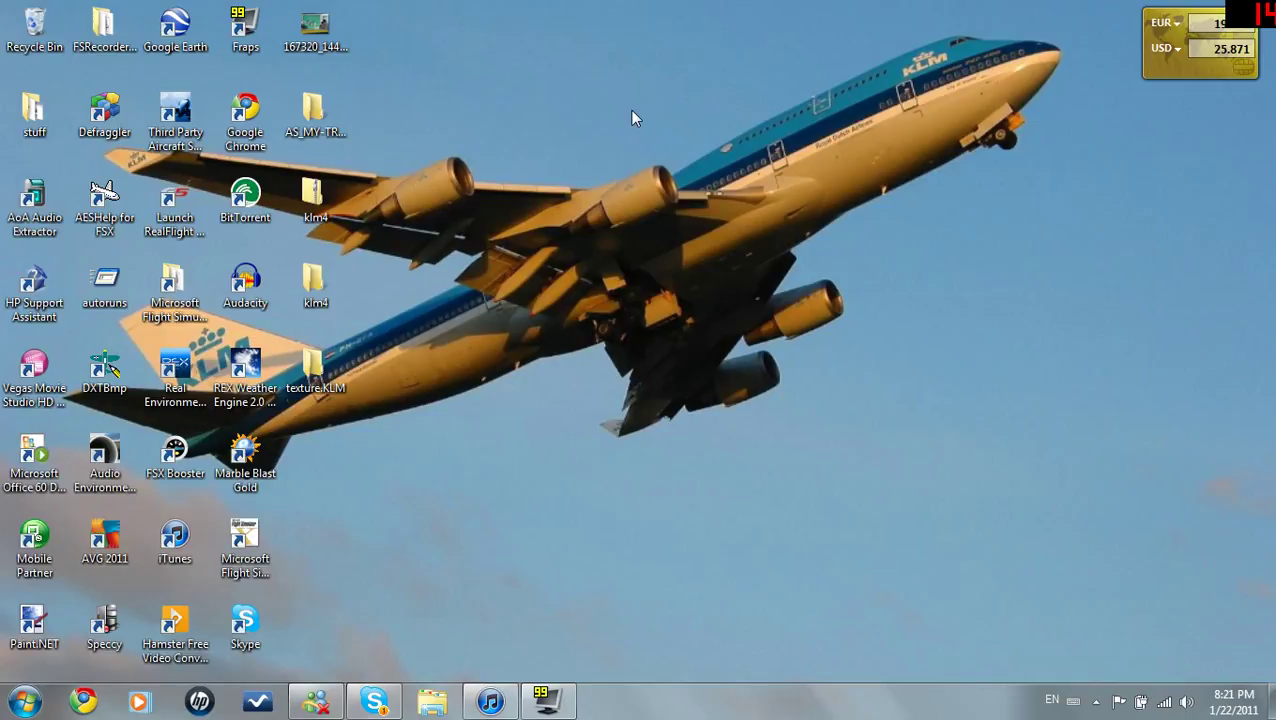
{"action": "left_click_drag", "start_coordinate": [921, 20], "coordinate": [1070, 127]}
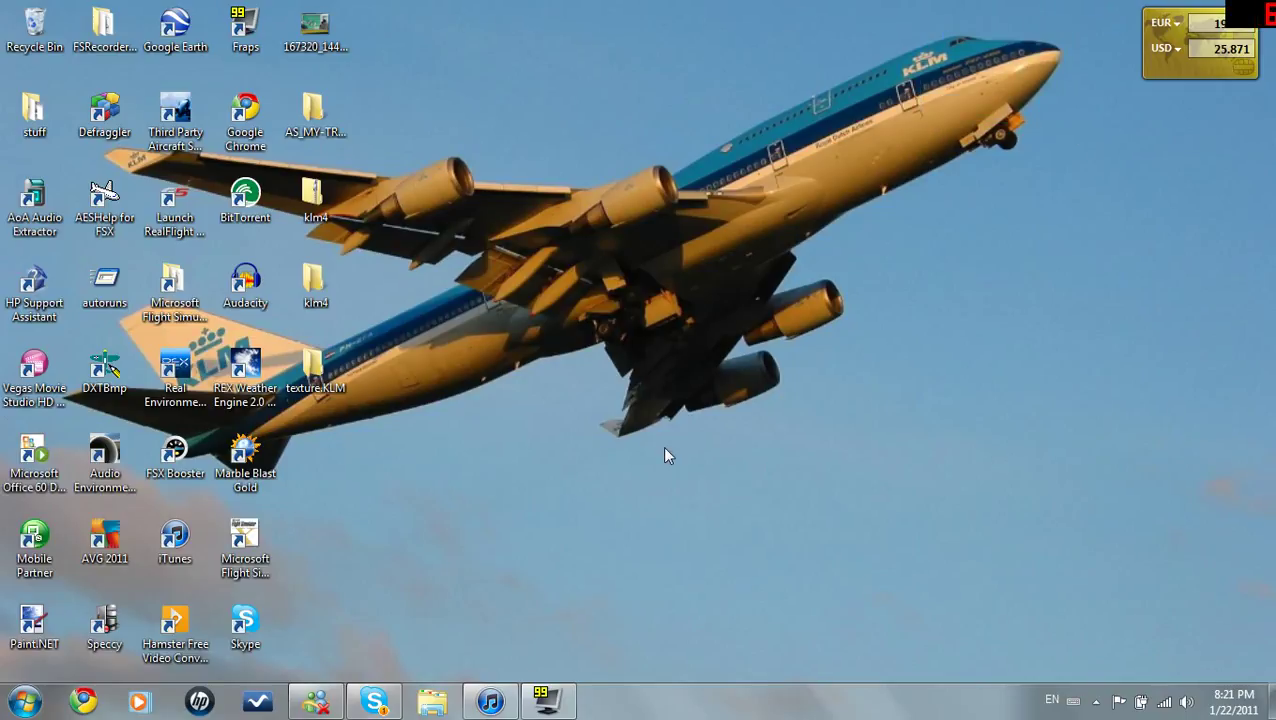